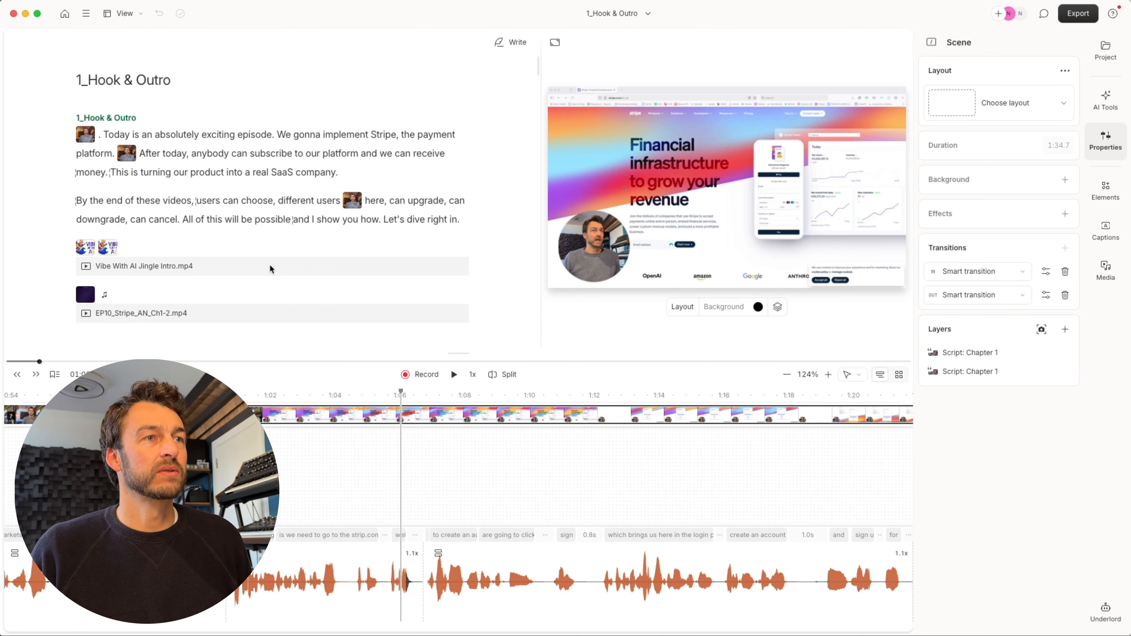
# - Export the Descript transcript as Plain text (.txt) after reviewing its timecode settings
pyautogui.scroll(-20, 270, 265)
pyautogui.scroll(20, 270, 266)
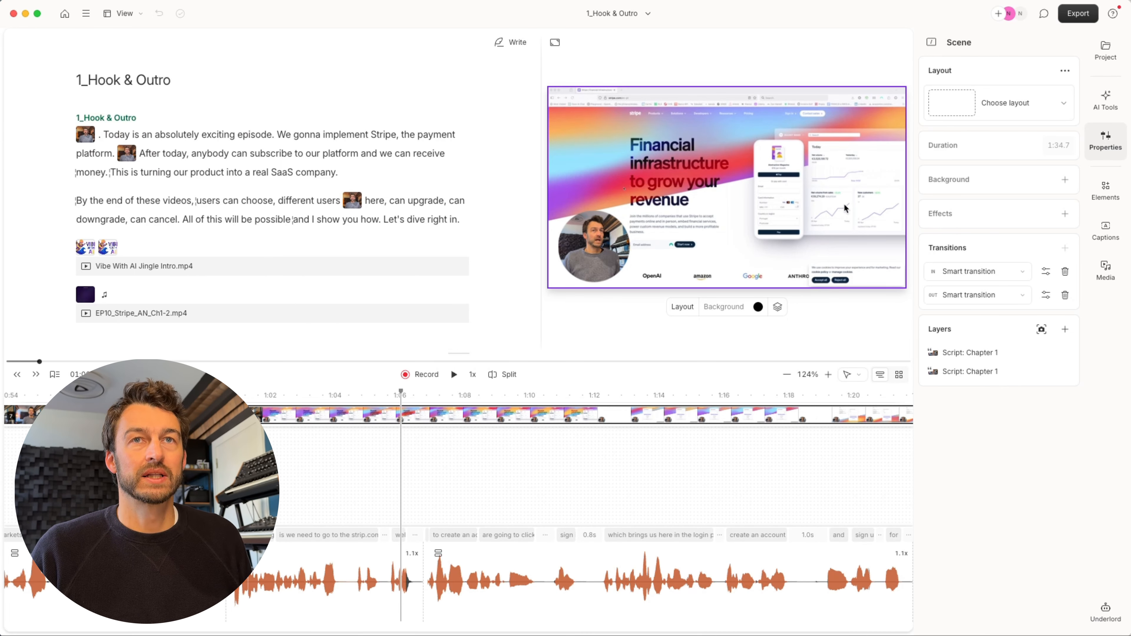
pyautogui.click(1077, 14)
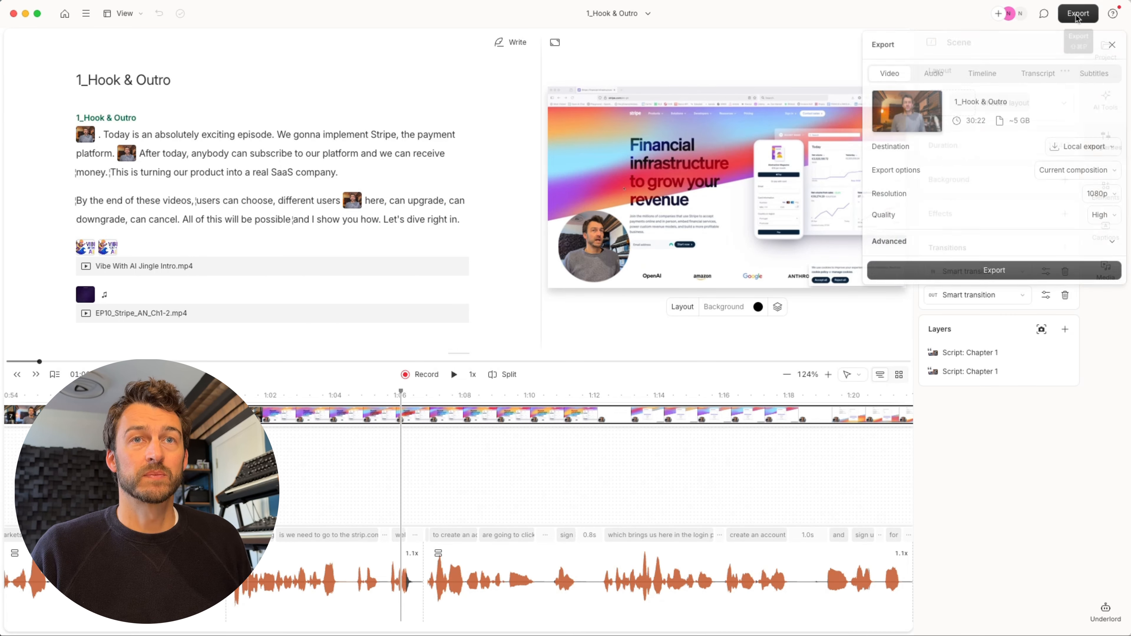
pyautogui.click(1042, 72)
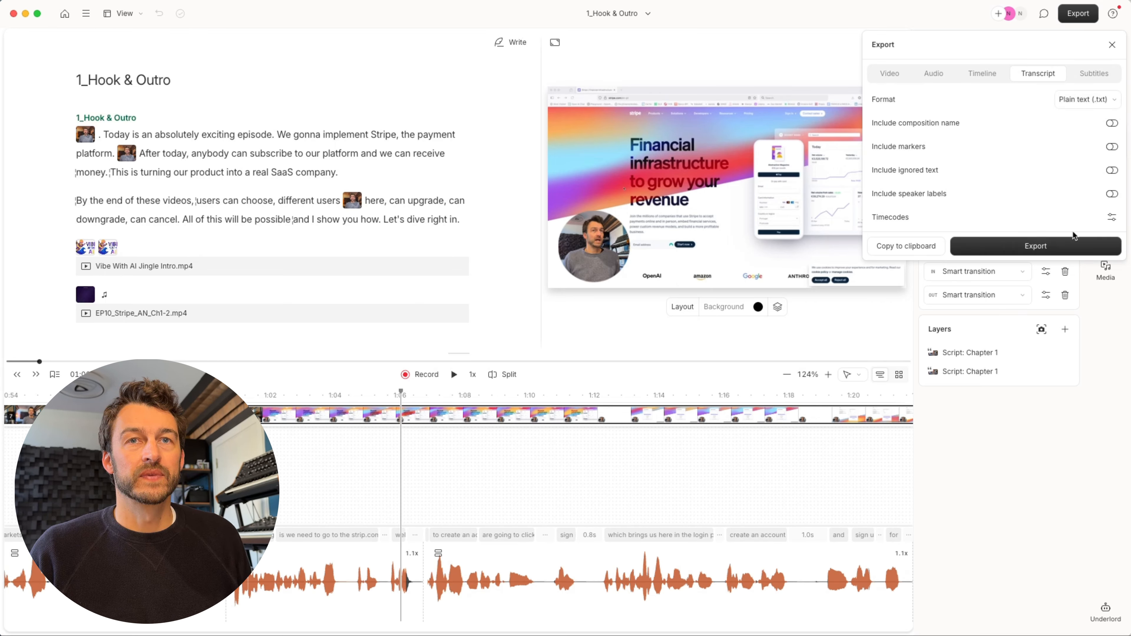
pyautogui.click(1112, 219)
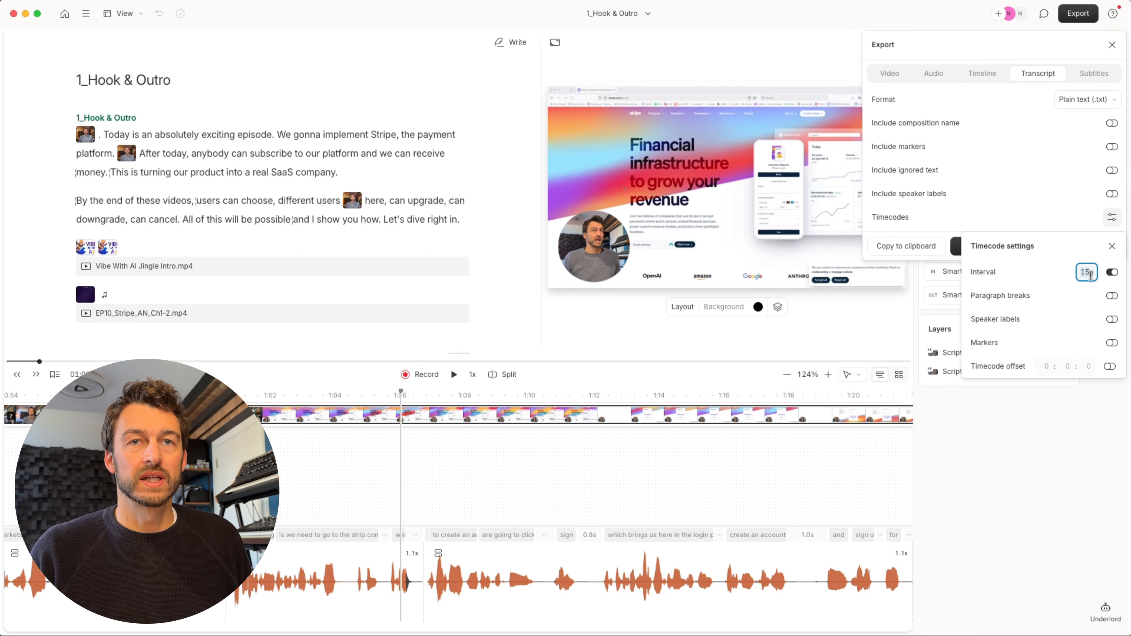
pyautogui.click(1111, 246)
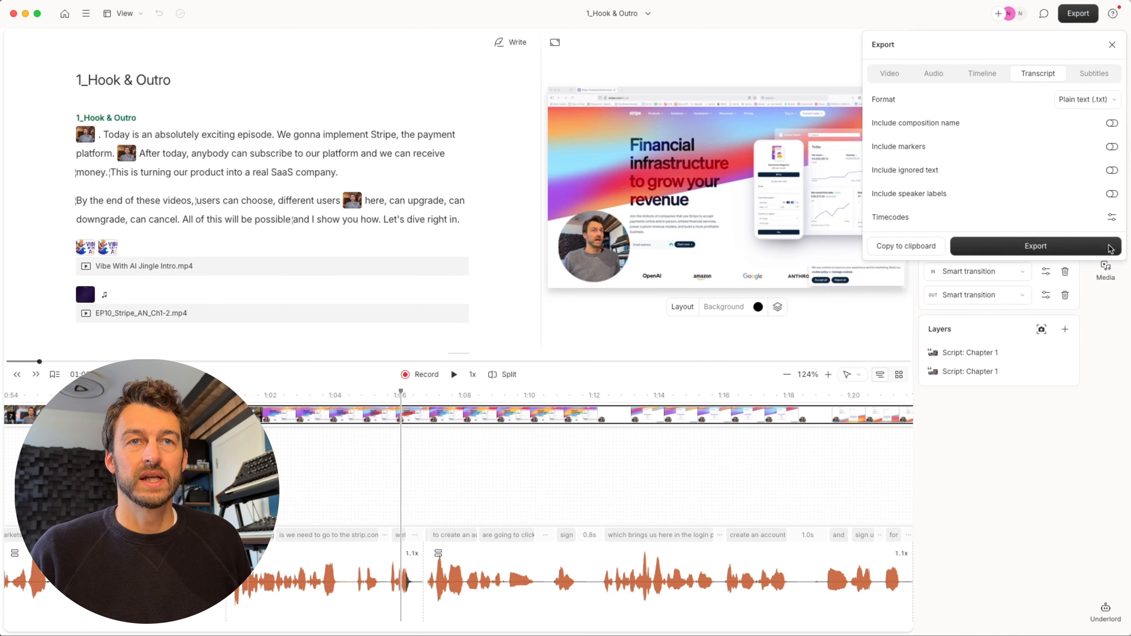
pyautogui.click(1029, 251)
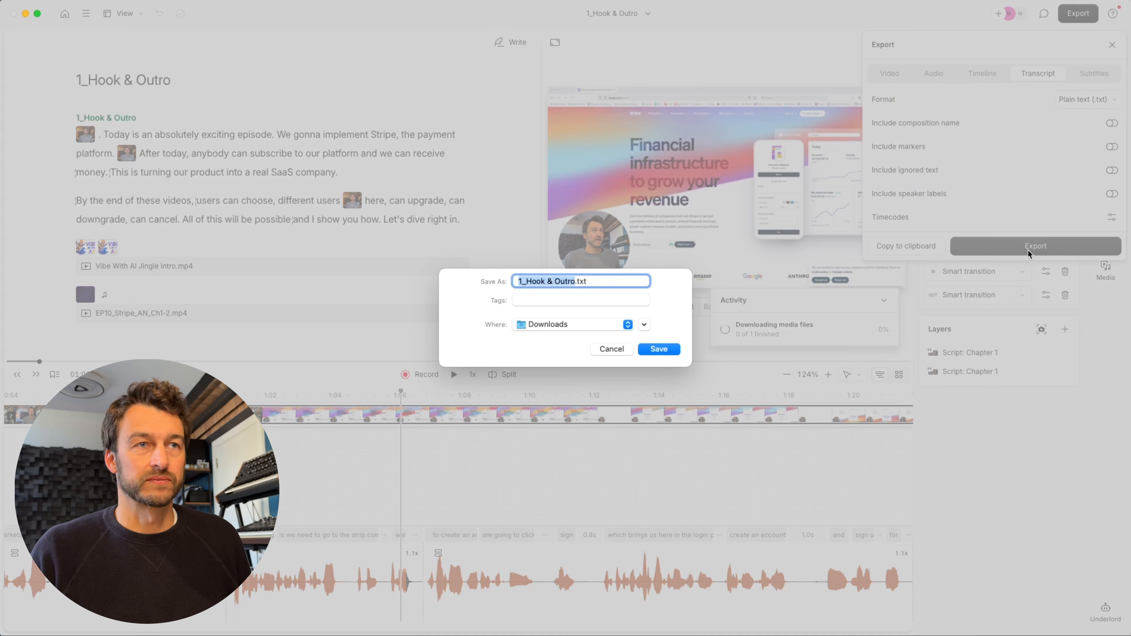
# - Save the transcript as EP10_AI Coding.txt in the Downloads folder
pyautogui.write('EP')
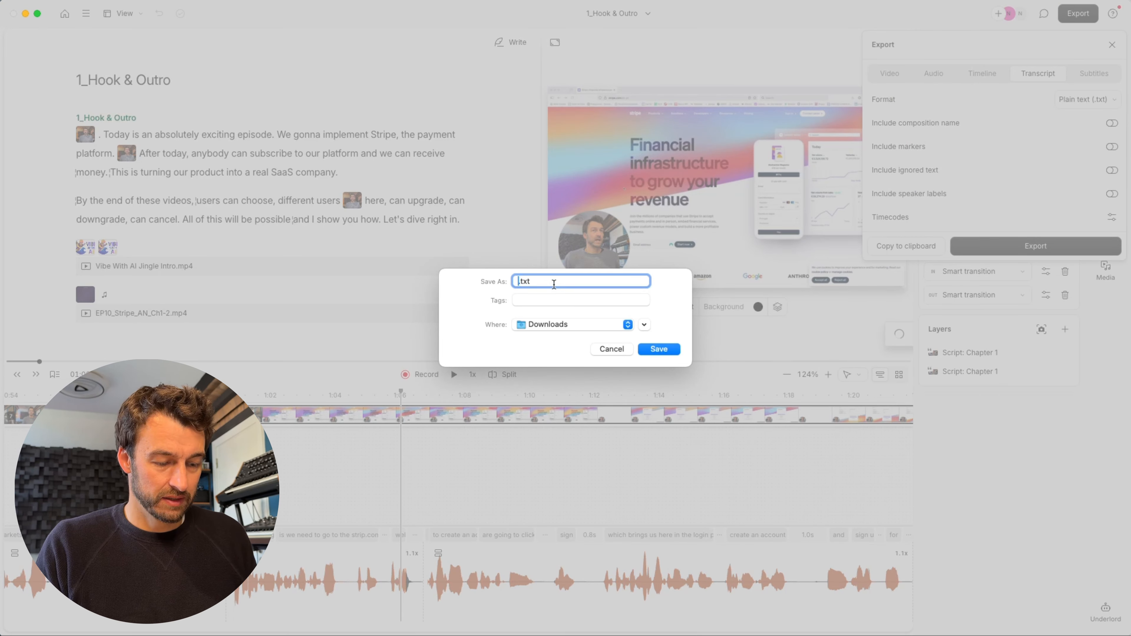
pyautogui.write('10_AI Codi')
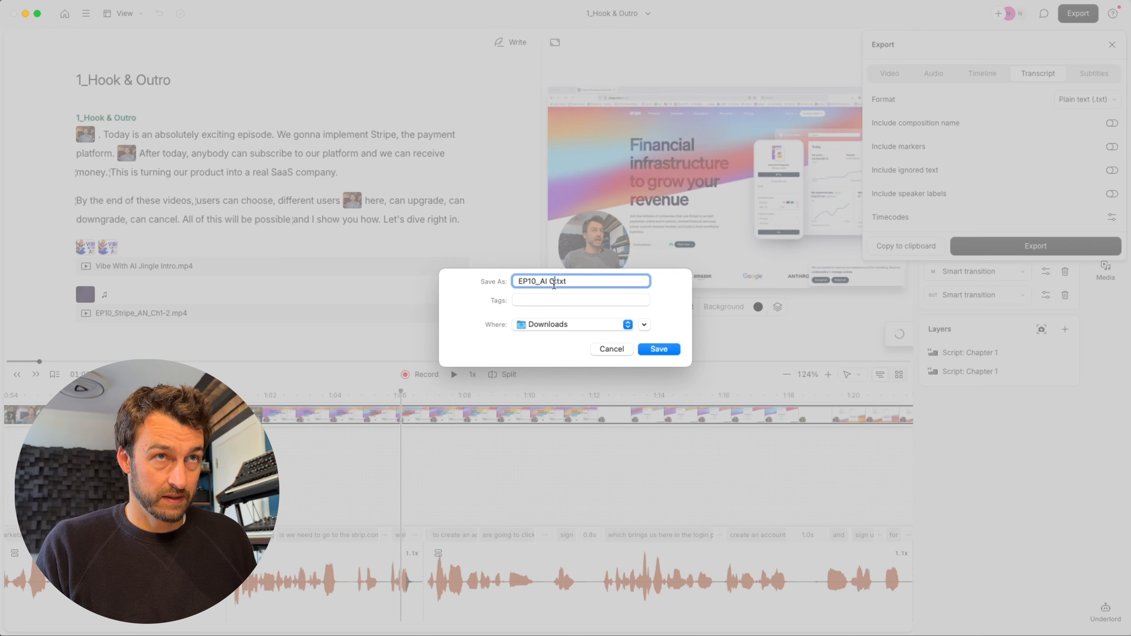
pyautogui.write('ng_')
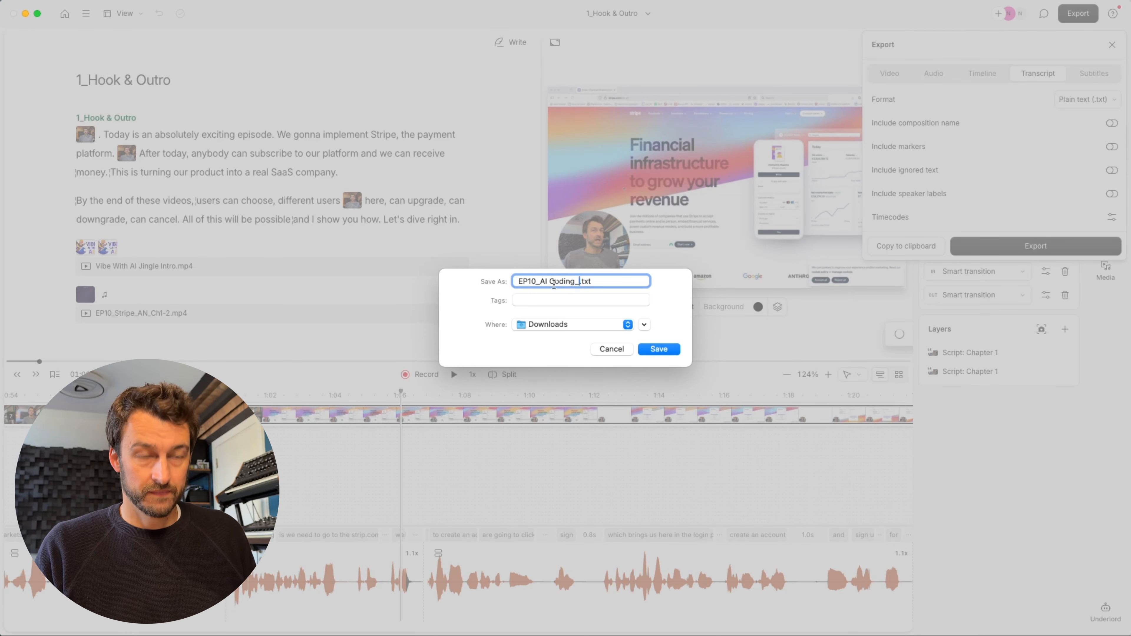
pyautogui.press('BackSpace')
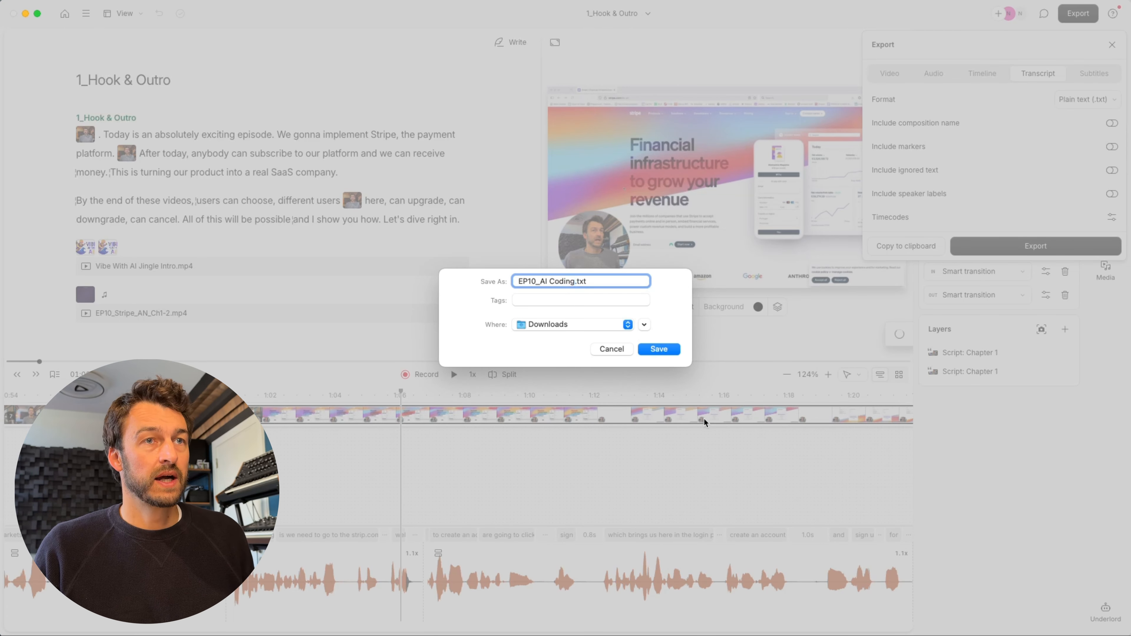
pyautogui.click(669, 351)
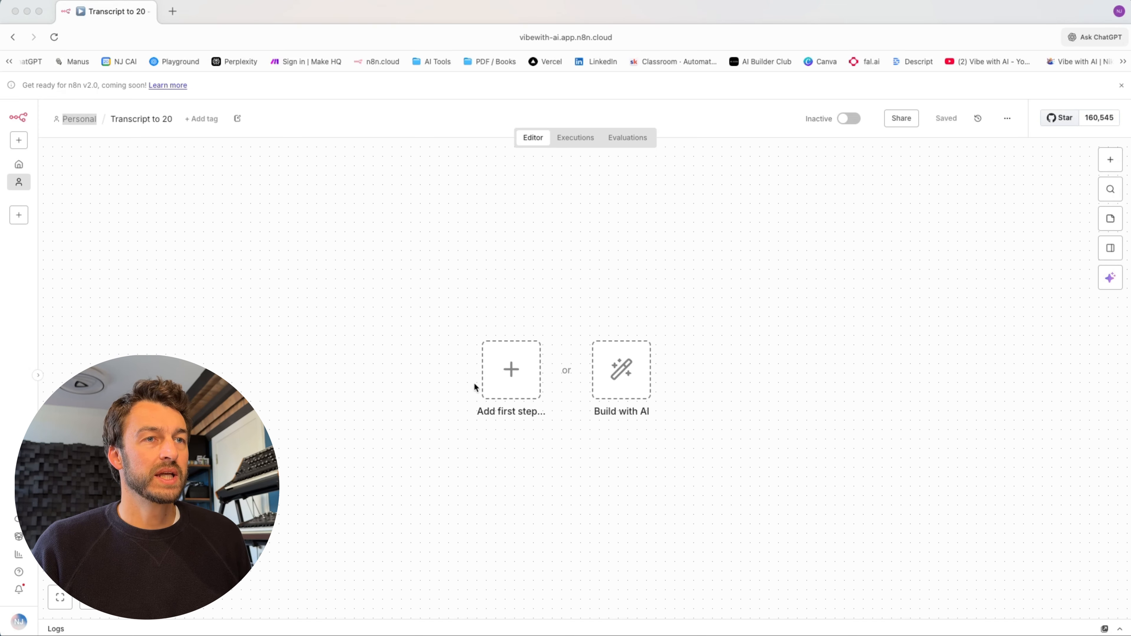
# - Start the workflow with a Google Drive trigger on changes involving a specific folder
pyautogui.click(509, 377)
pyautogui.click(509, 378)
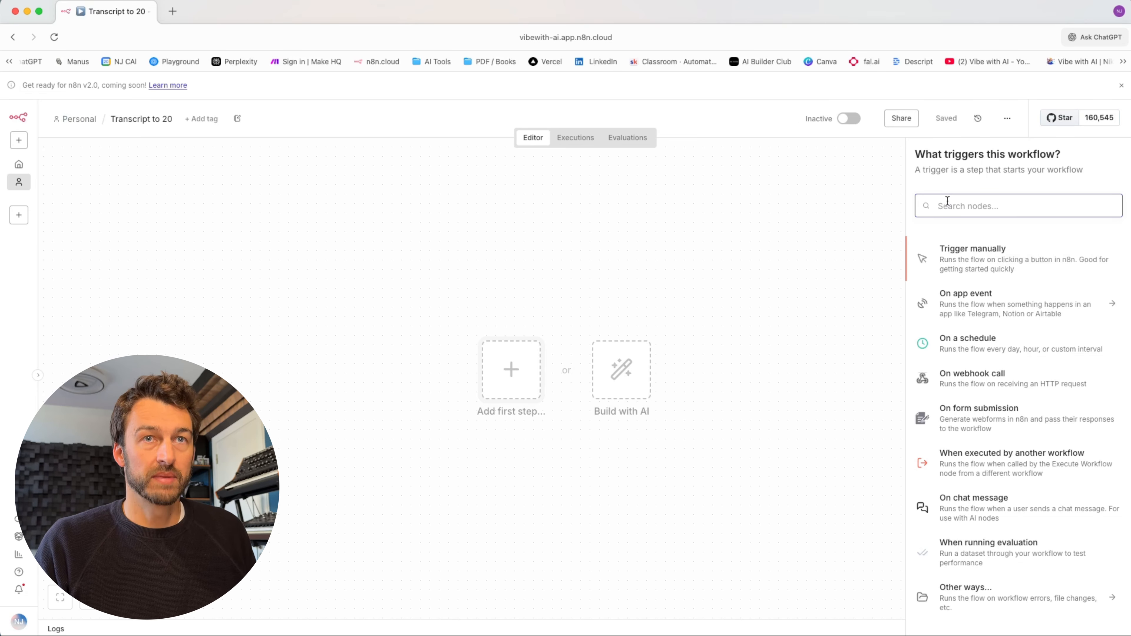
pyautogui.write('google')
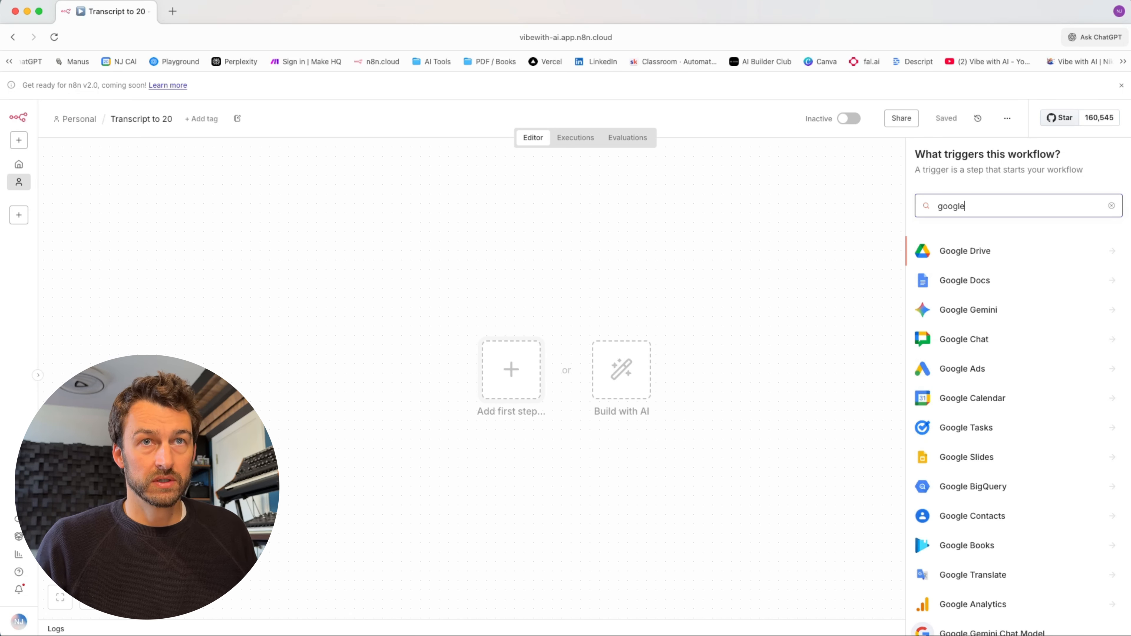
pyautogui.click(955, 250)
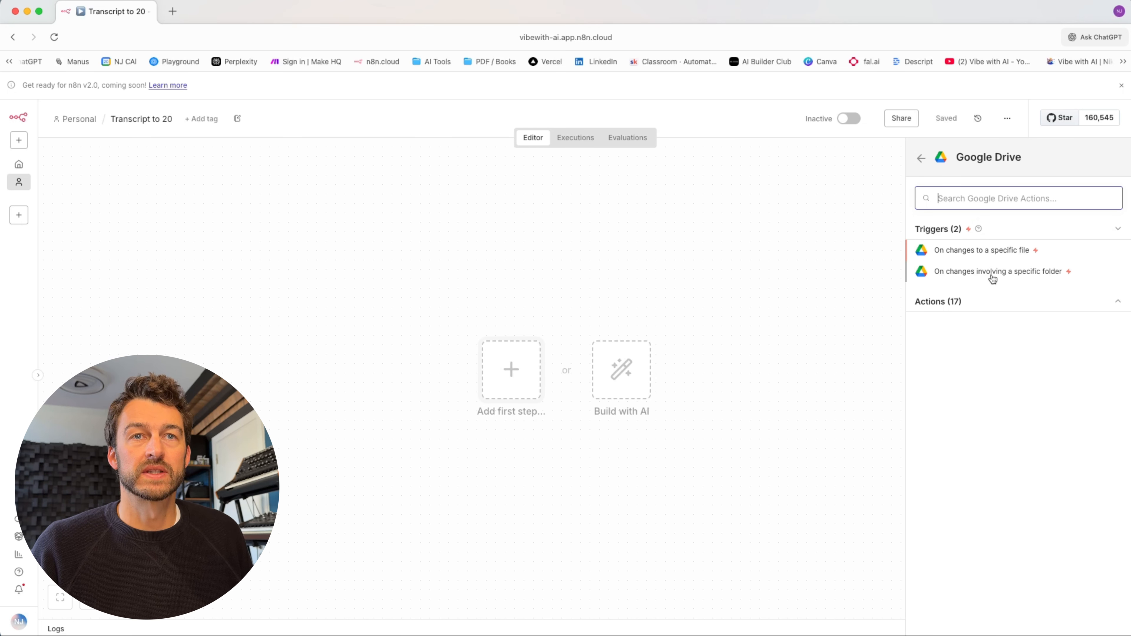
pyautogui.click(992, 273)
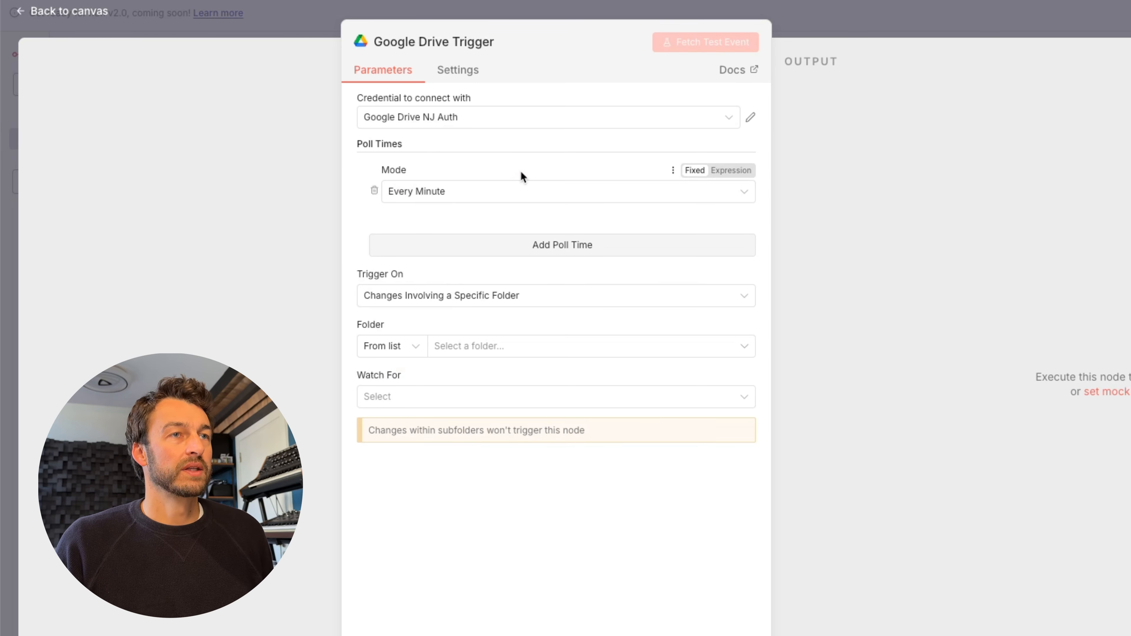
# - Set the trigger to poll every day at hour 17
pyautogui.click(513, 196)
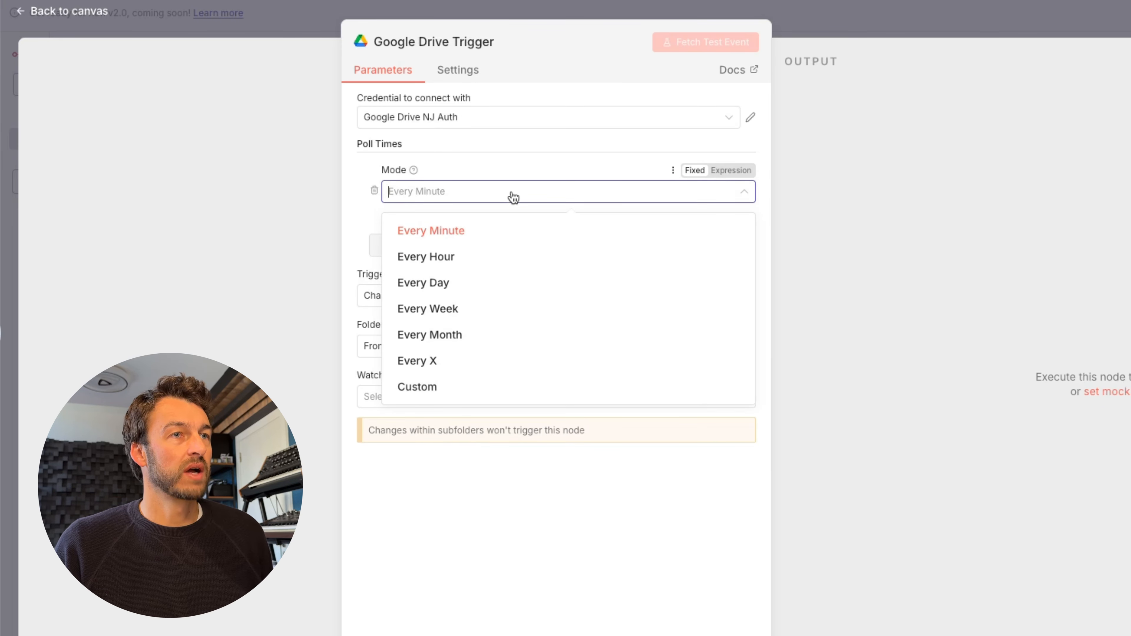
pyautogui.click(480, 284)
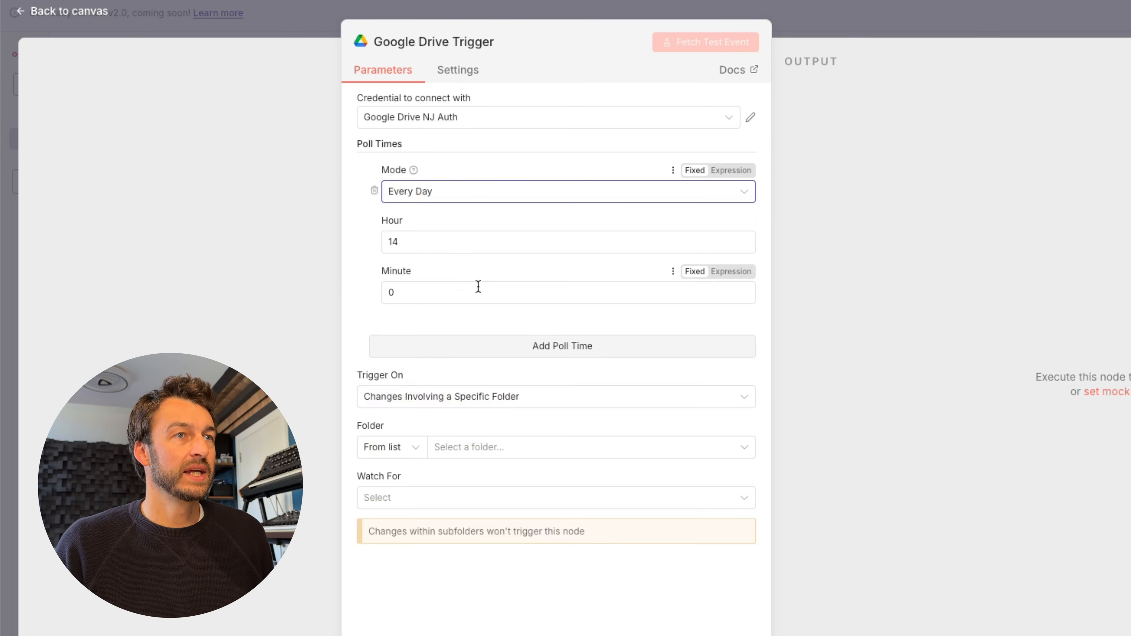
pyautogui.click(409, 241)
pyautogui.press('BackSpace')
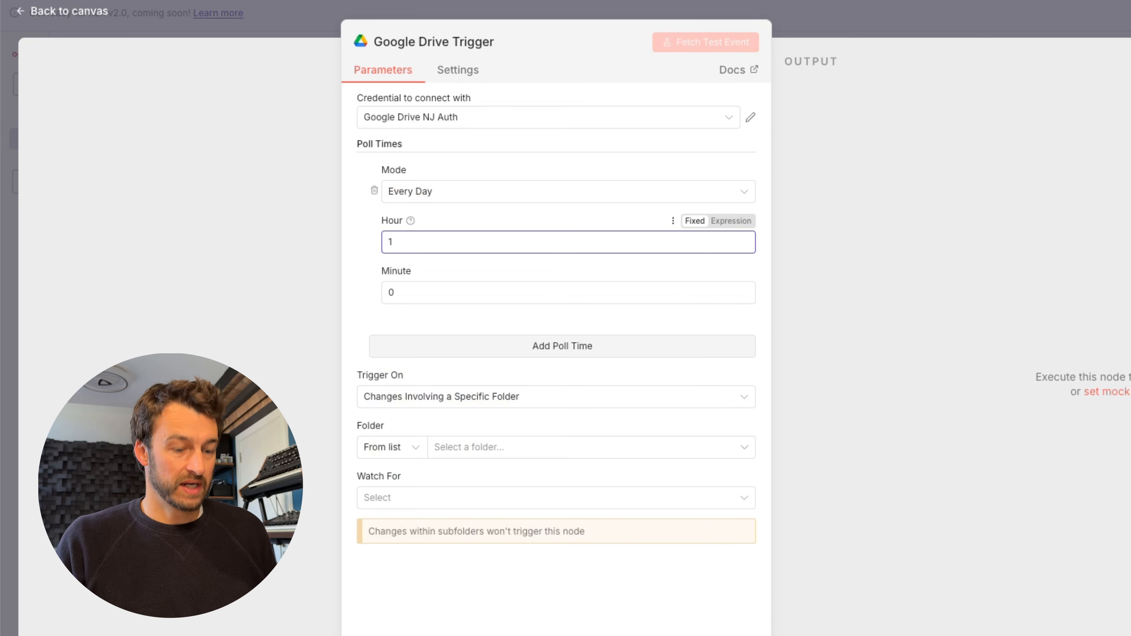
pyautogui.write('7')
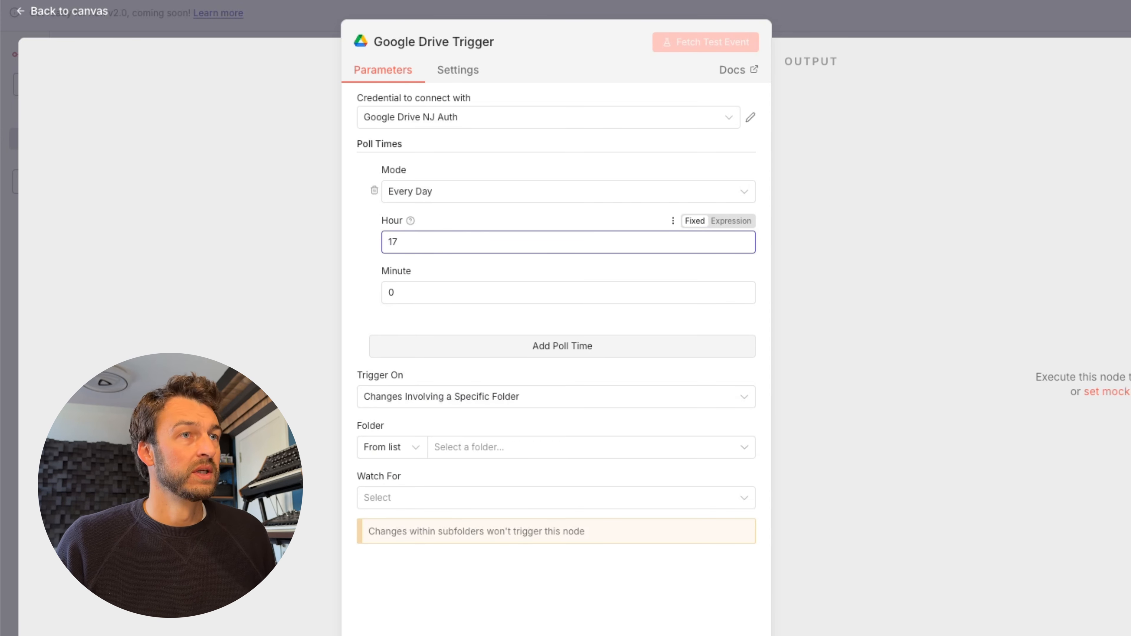
pyautogui.click(447, 309)
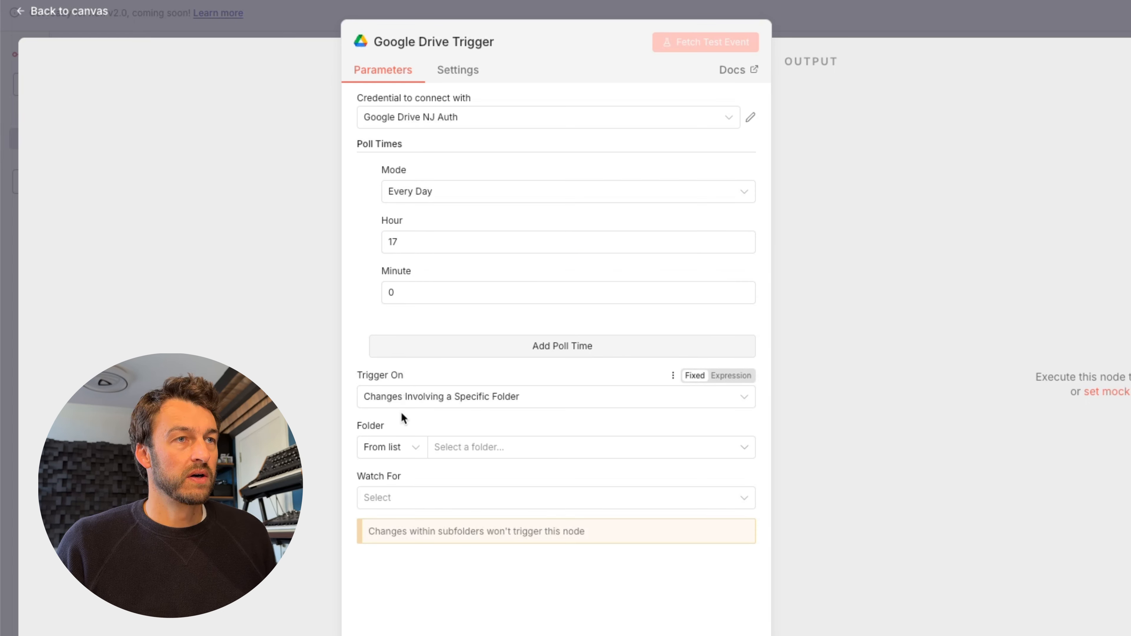
# - Keep the specific-folder trigger and choose to identify the folder By ID
pyautogui.click(496, 402)
pyautogui.click(496, 402)
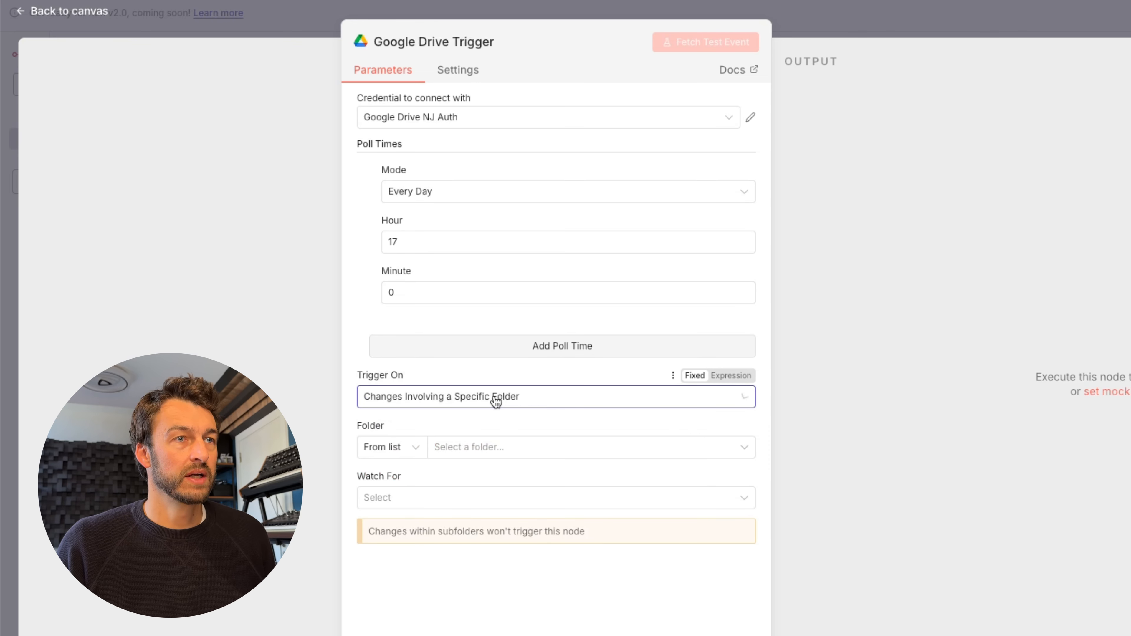
pyautogui.click(400, 448)
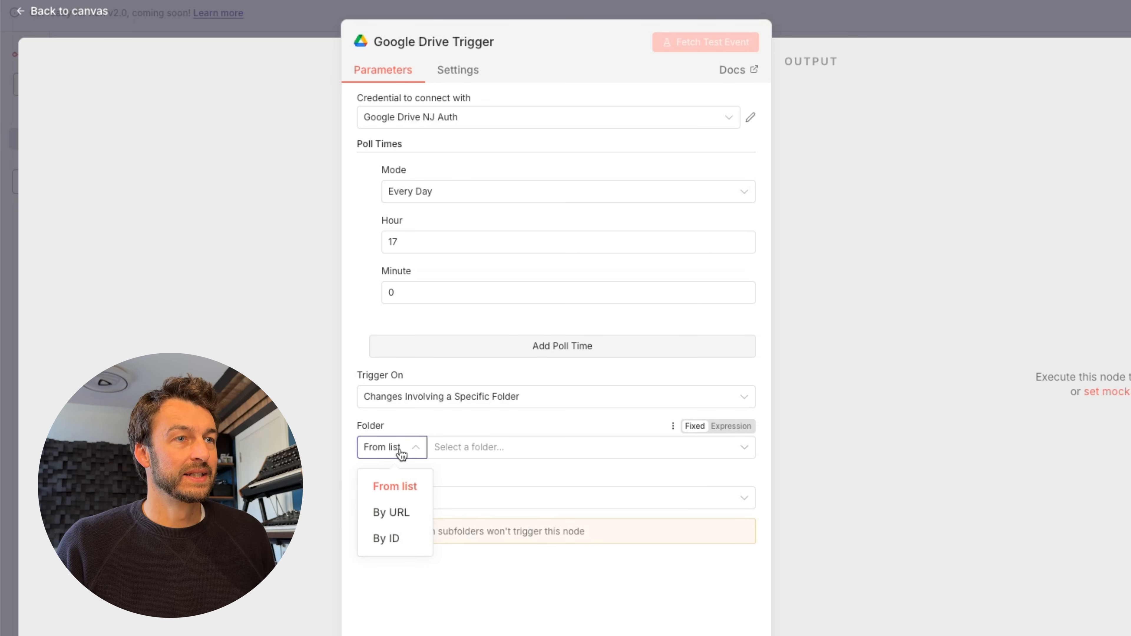
pyautogui.click(399, 540)
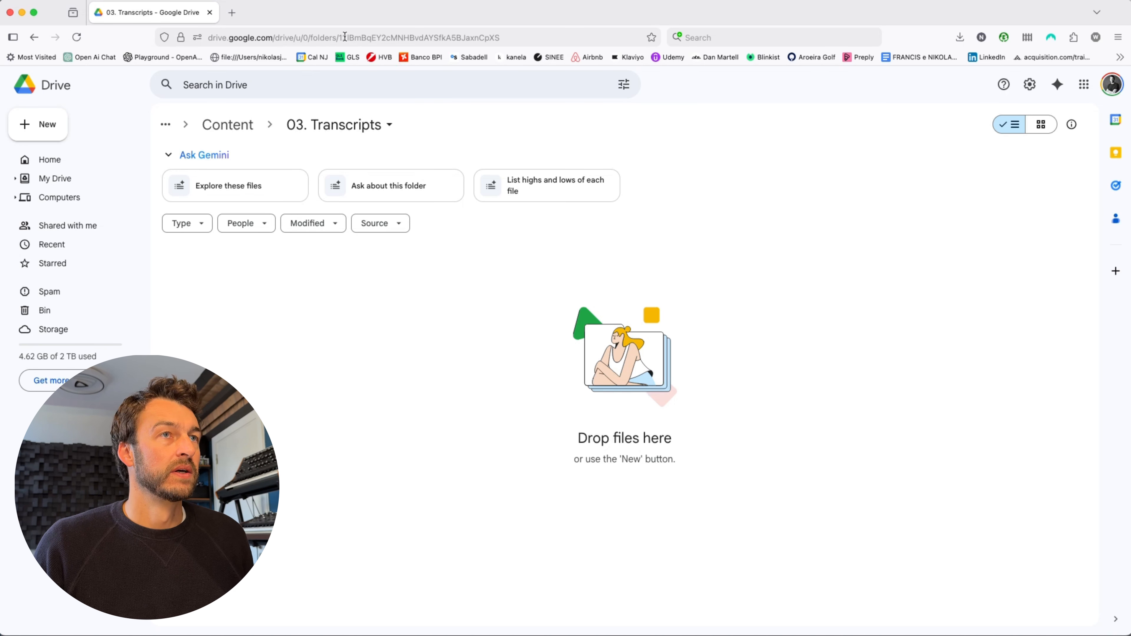
# - Copy the 03. Transcripts folder ID from the Drive URL and return to n8n
pyautogui.moveTo(340, 37); pyautogui.dragTo(532, 43)
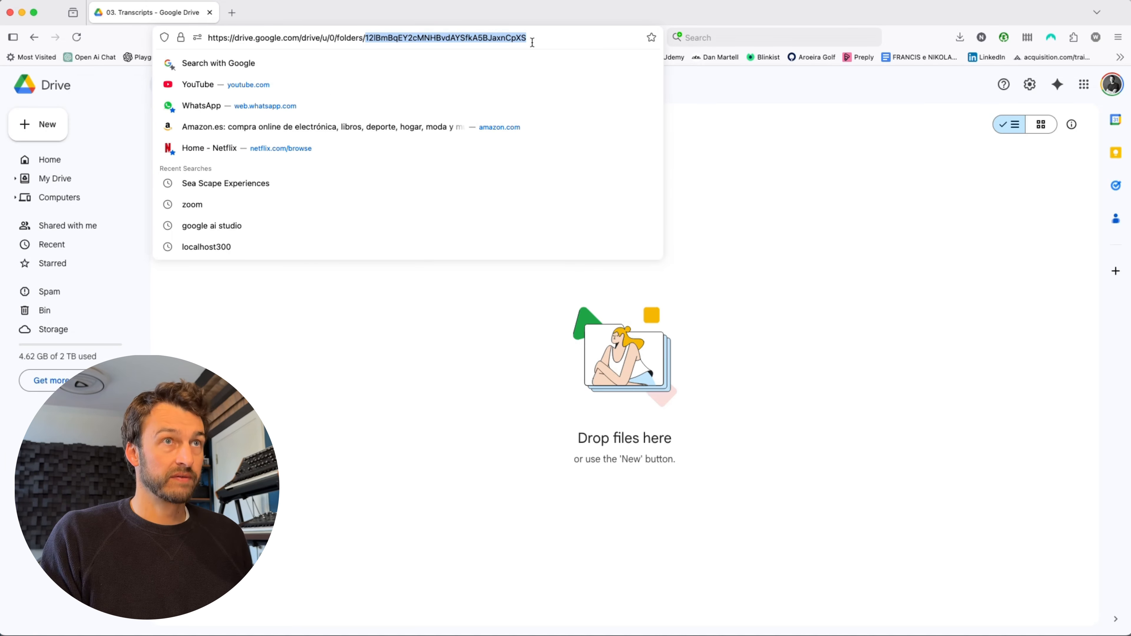
pyautogui.click(23, 12)
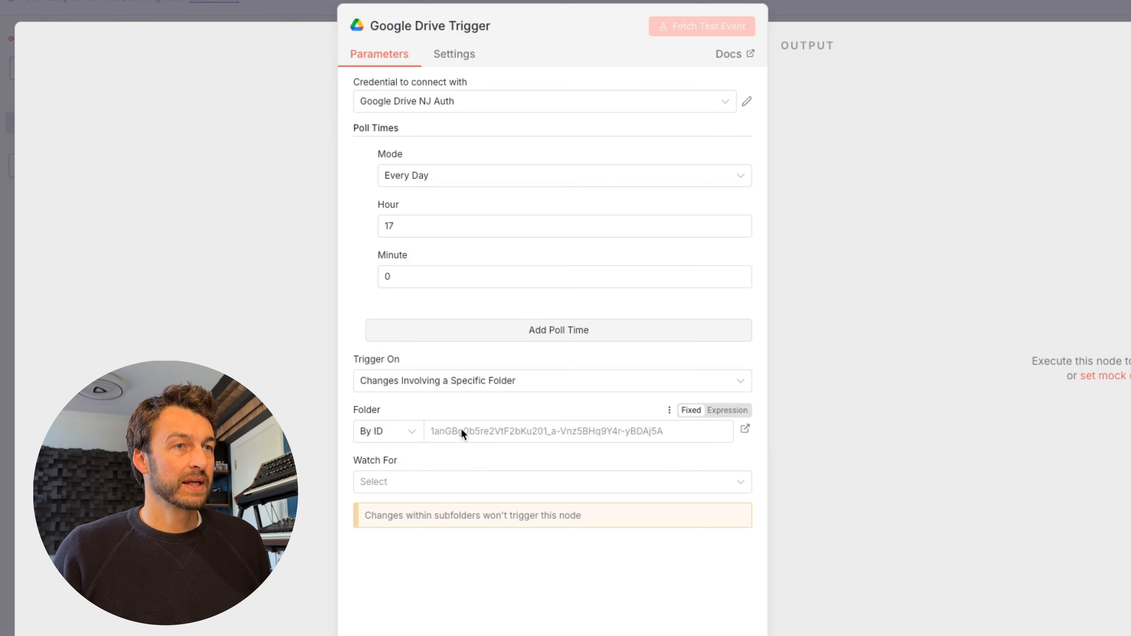
# - Paste the folder ID into the trigger and set Watch For to File Created
pyautogui.click(458, 431)
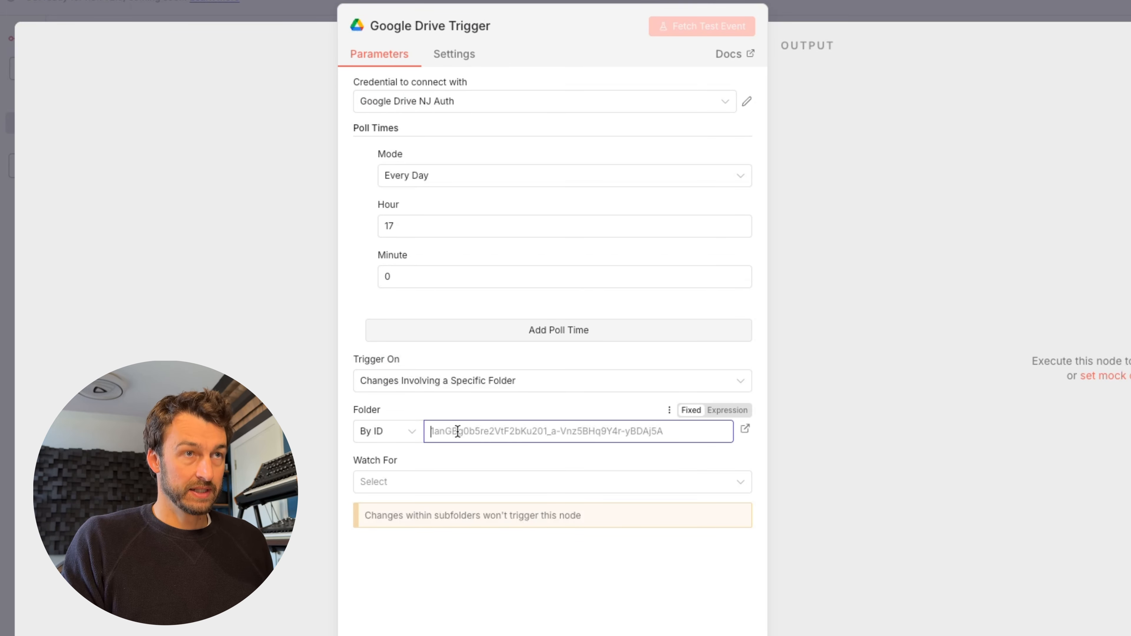
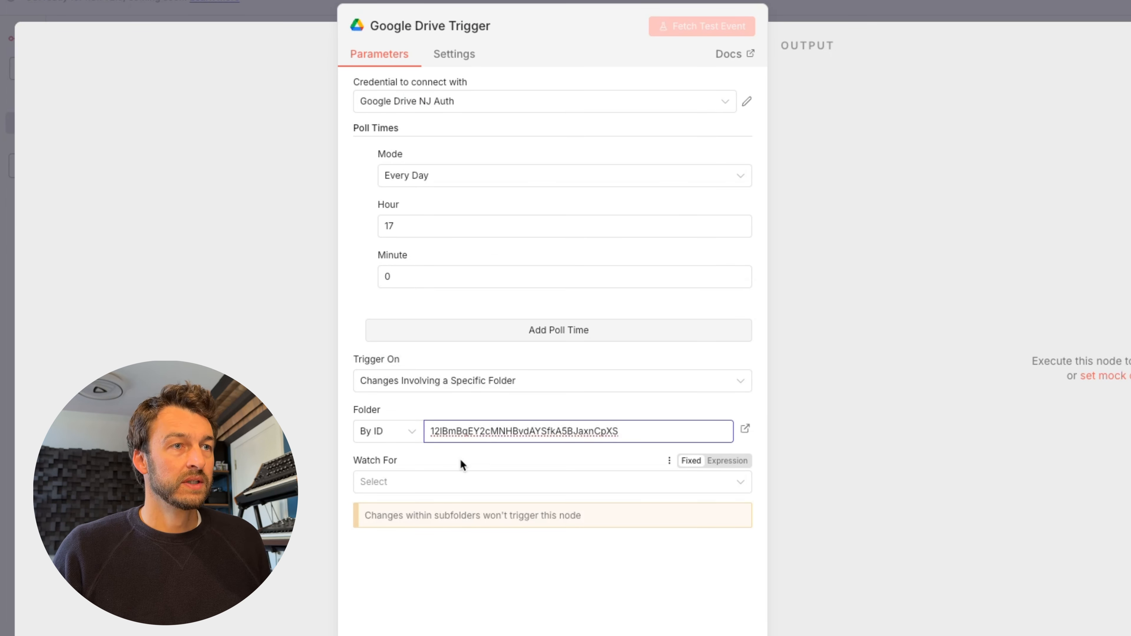
pyautogui.click(506, 490)
pyautogui.click(507, 491)
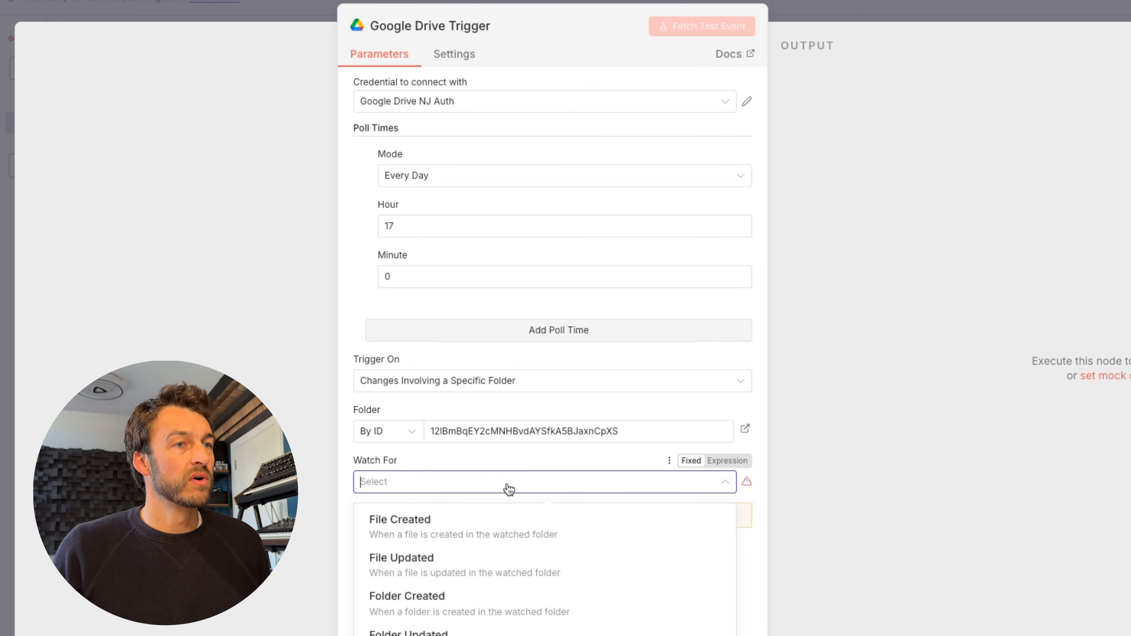
pyautogui.click(477, 529)
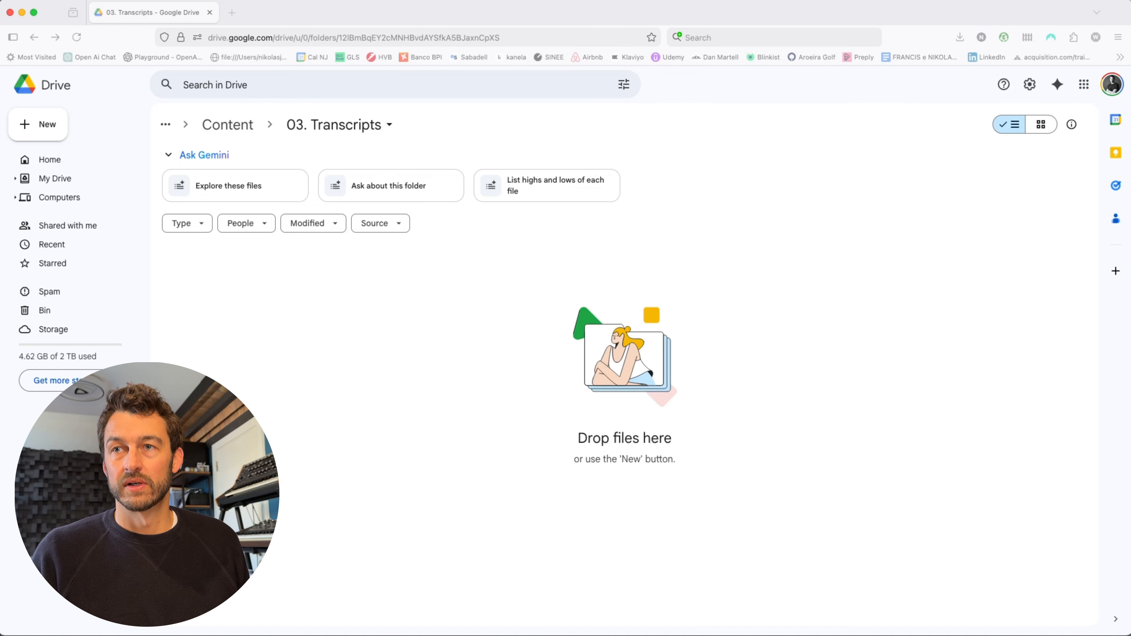
# - Upload EP10_AI Coding.txt into the 03. Transcripts Drive folder
pyautogui.moveTo(916, 177); pyautogui.dragTo(305, 354)
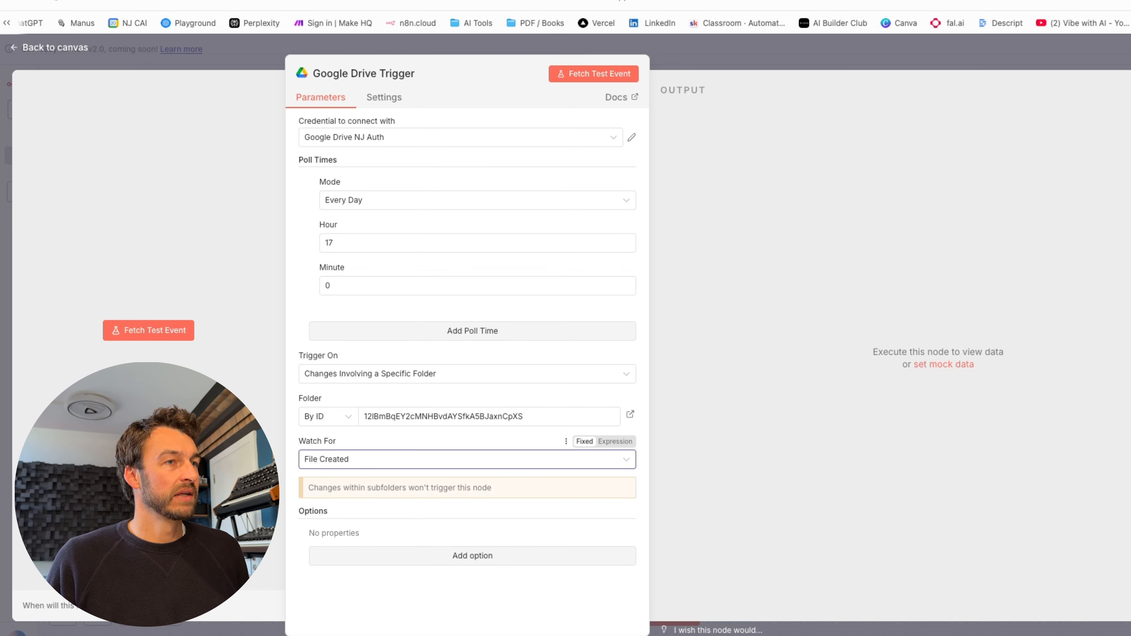
# - Fetch a test event from the Drive trigger, returning one file item, then go back to the canvas
pyautogui.click(149, 336)
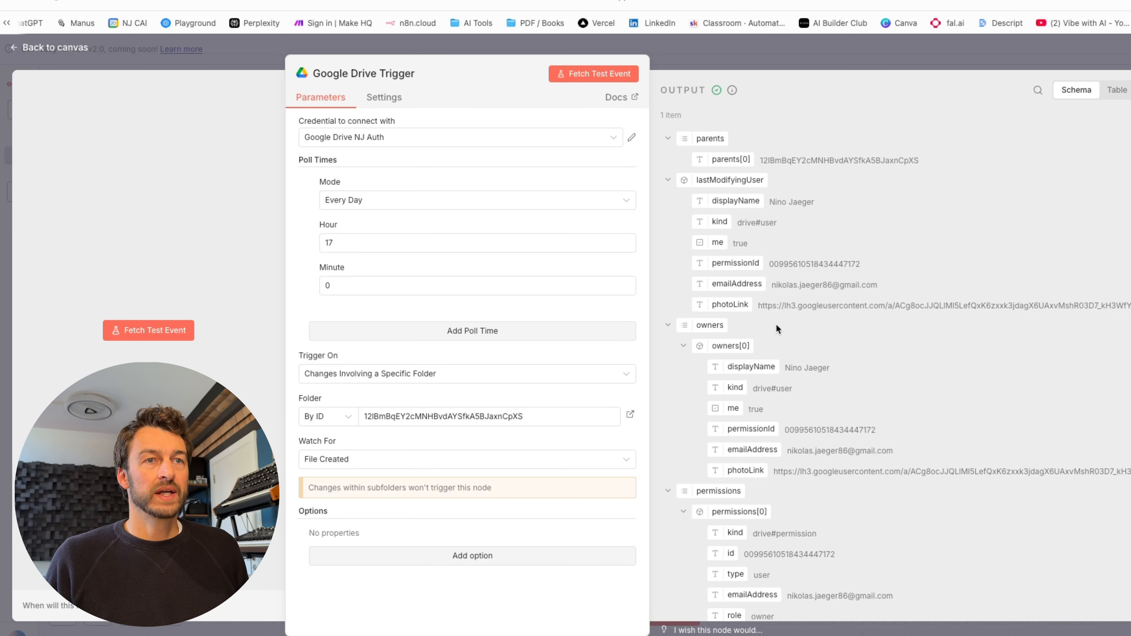
pyautogui.click(63, 53)
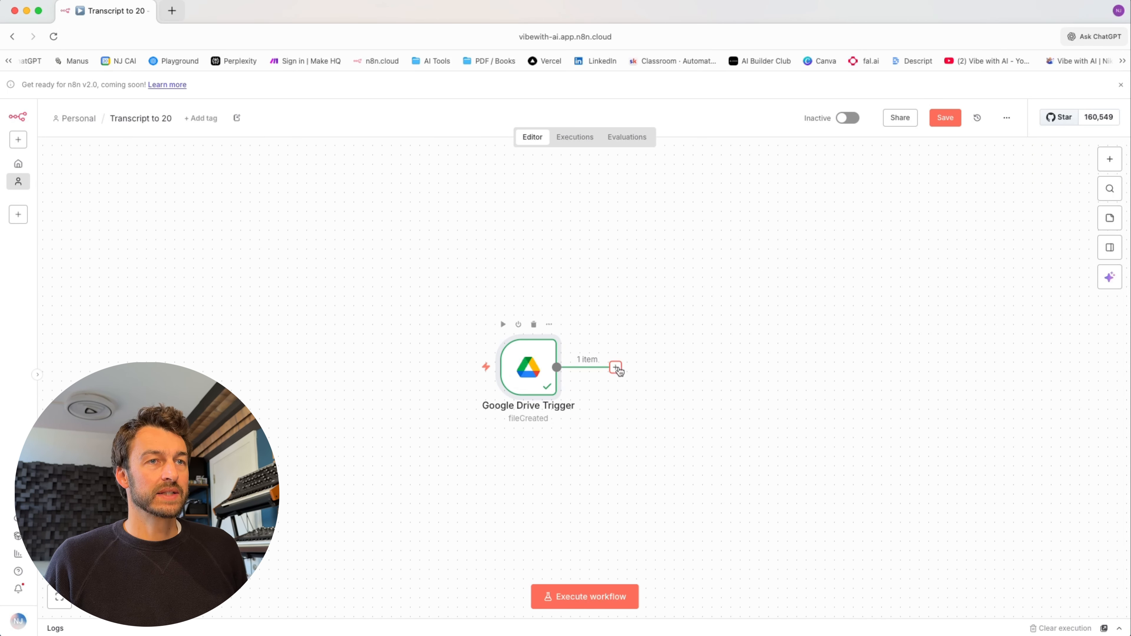
# - Add a Google Drive Download file step that identifies the file By ID
pyautogui.click(616, 368)
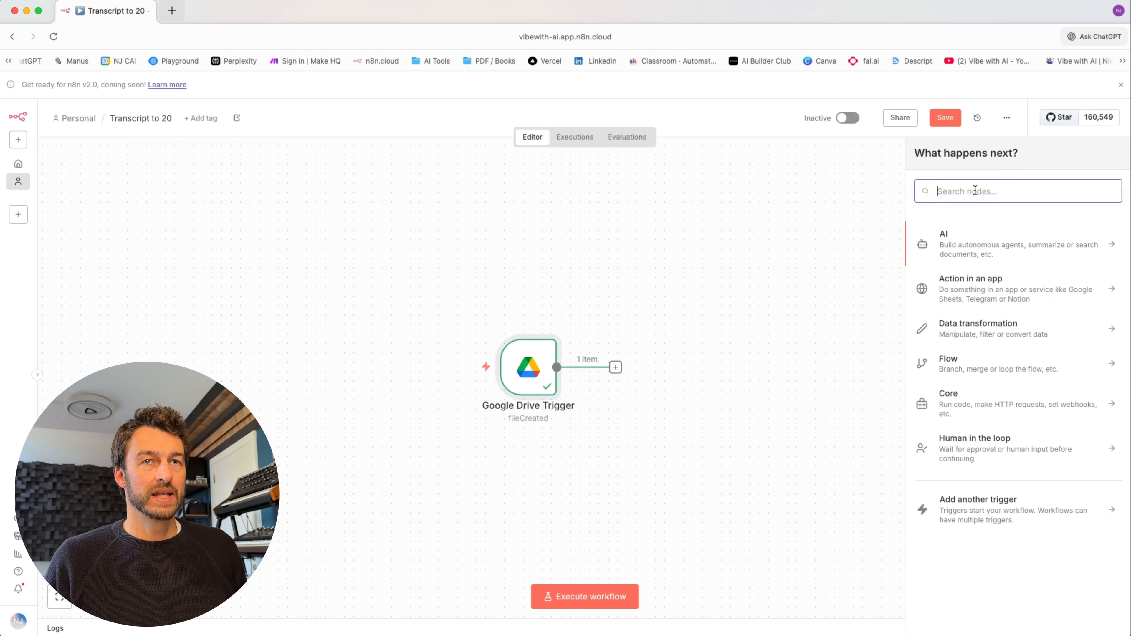
pyautogui.write('goo')
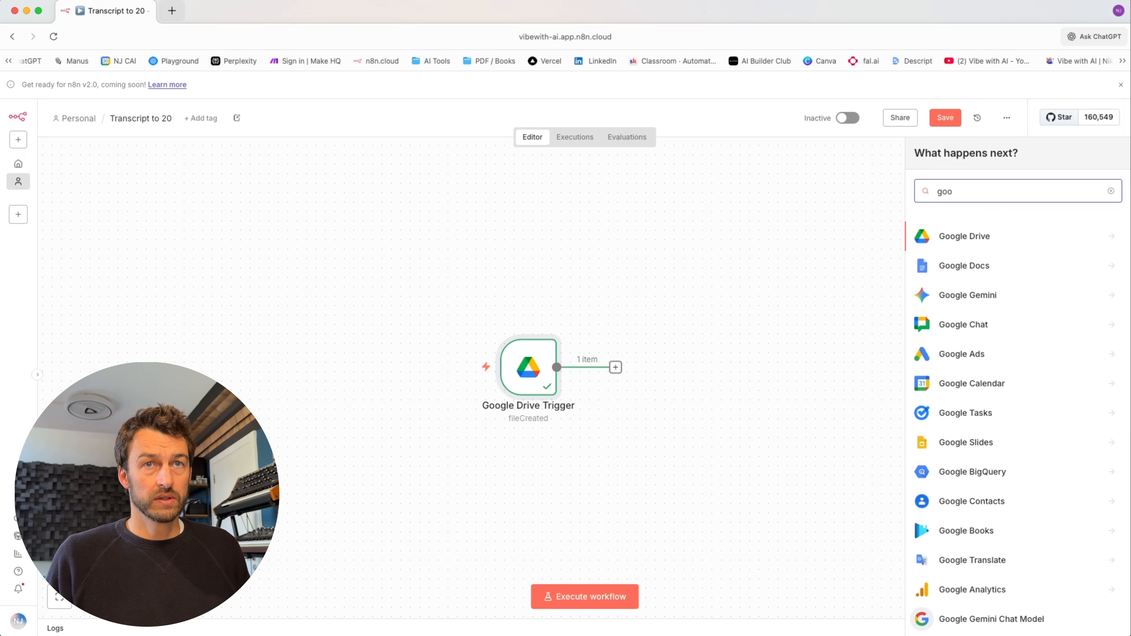
pyautogui.click(967, 235)
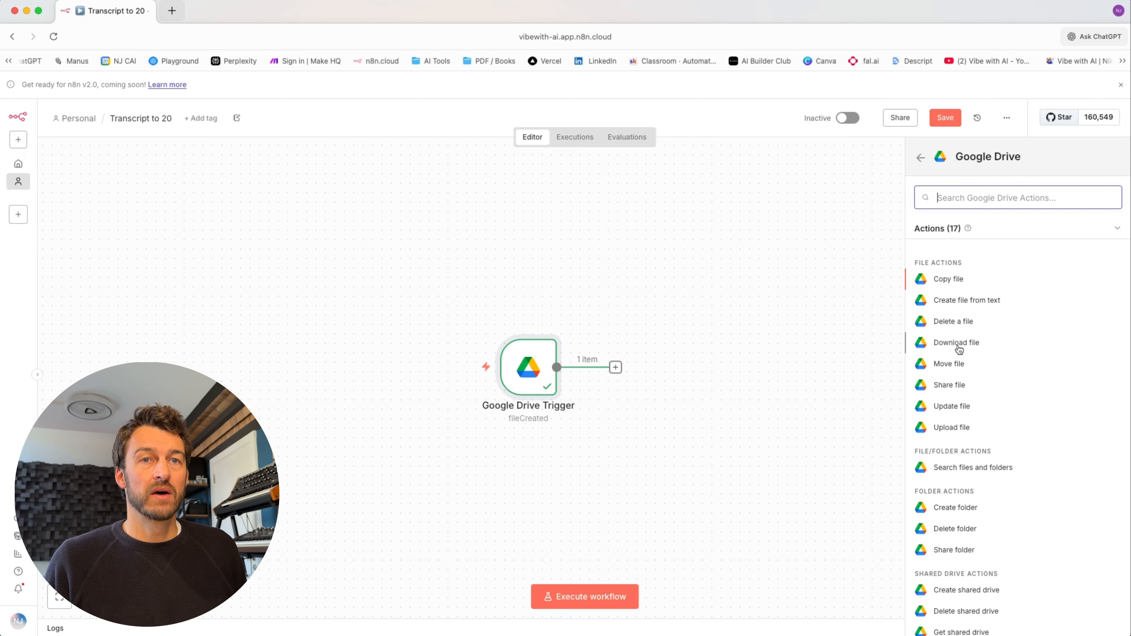
pyautogui.click(1007, 345)
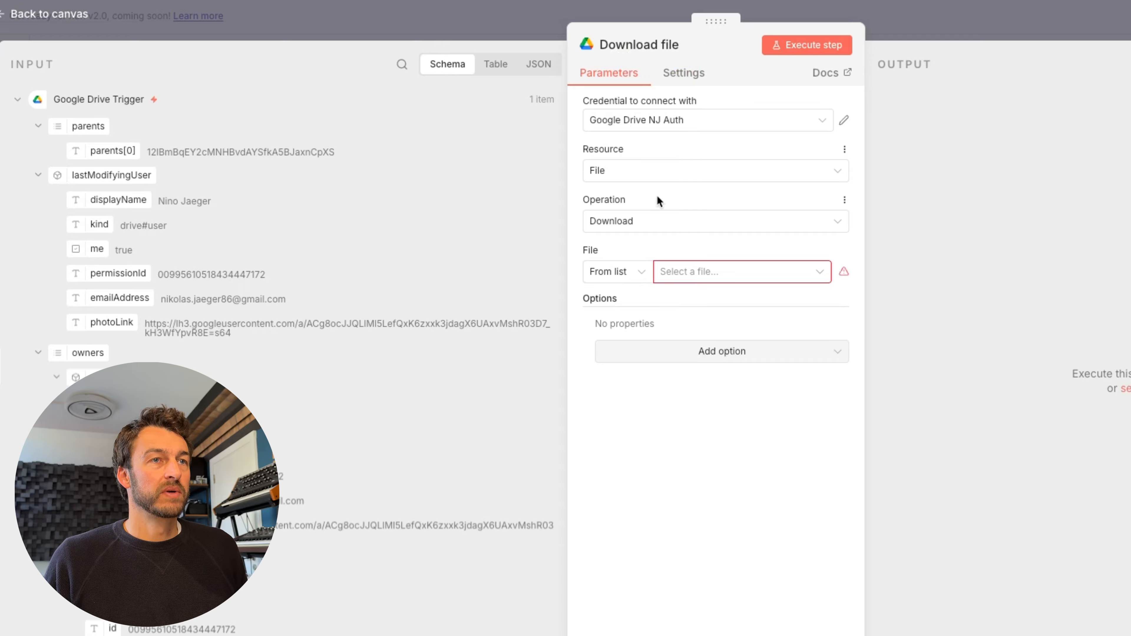
pyautogui.click(613, 281)
pyautogui.click(621, 369)
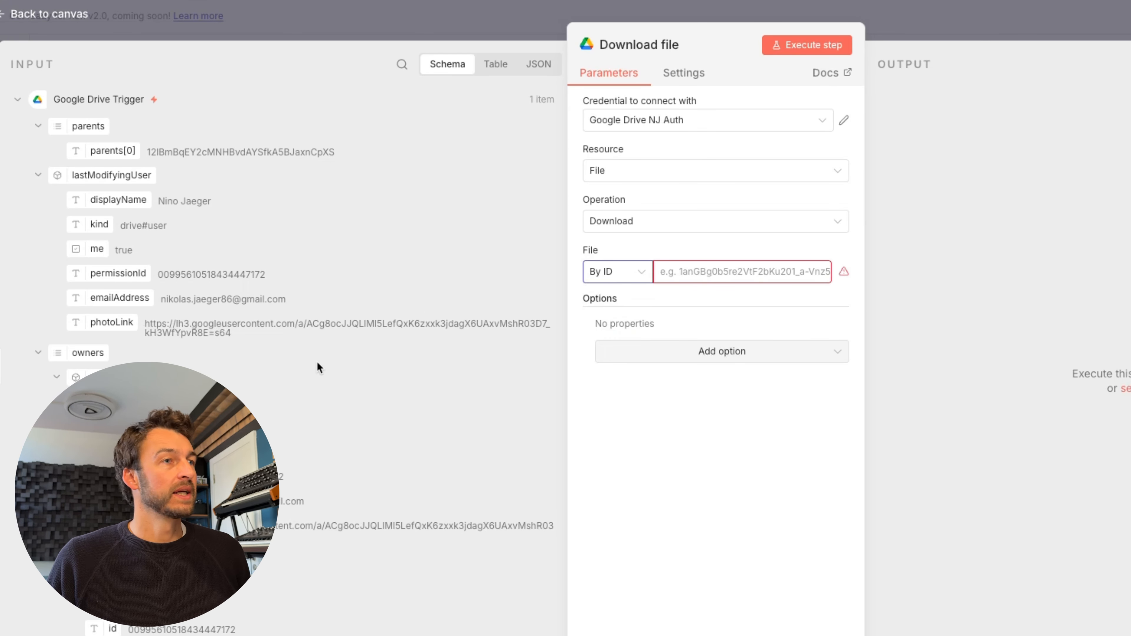
# - Map the trigger's id into the File field and test-run it, downloading EP10_AI Coding.txt
pyautogui.scroll(-10, 301, 356)
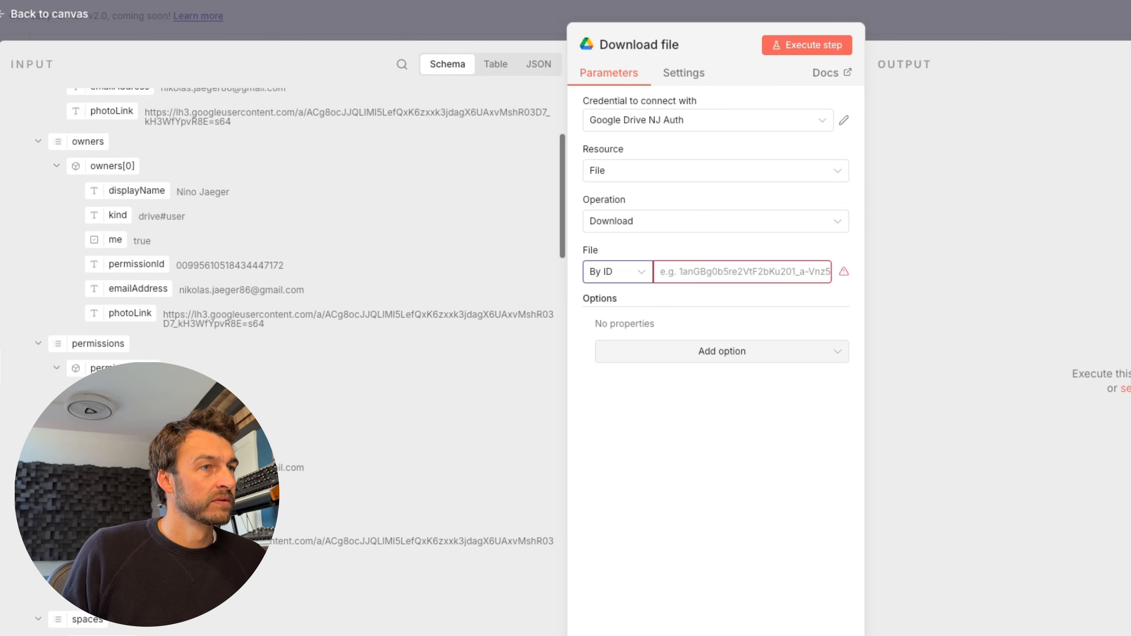
pyautogui.scroll(-2, 99, 223)
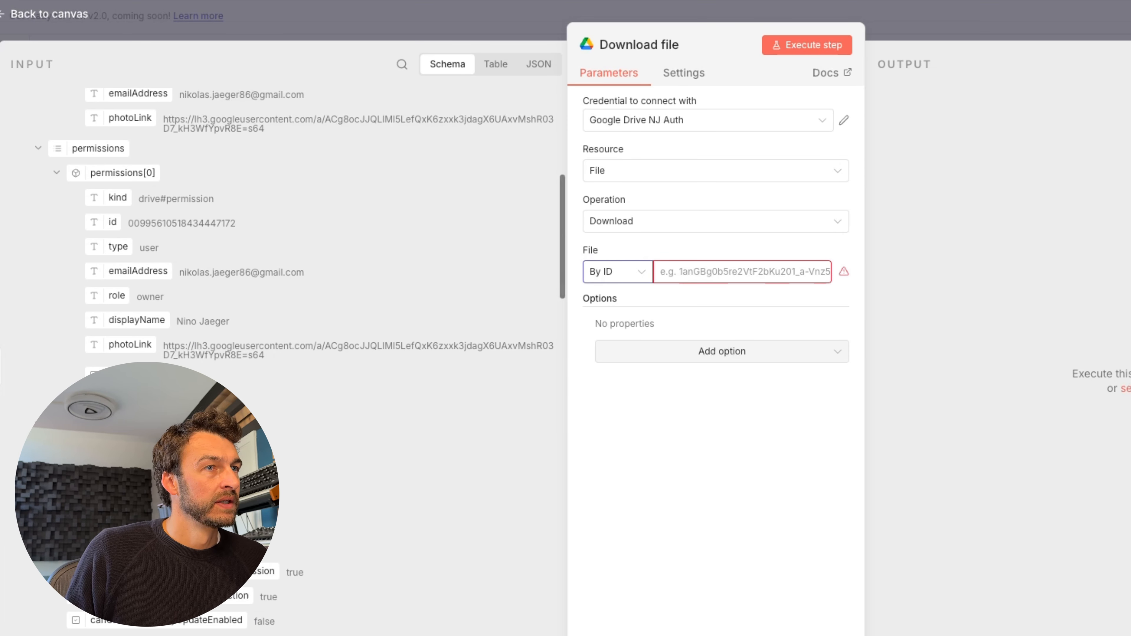
pyautogui.scroll(-15, 70, 329)
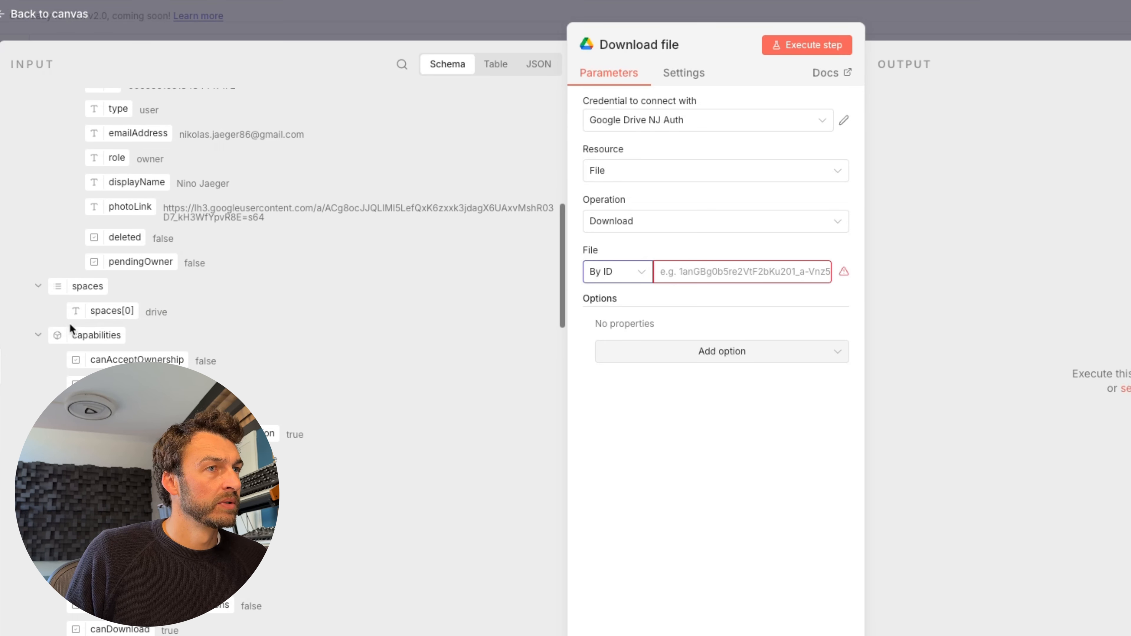
pyautogui.scroll(-10, 70, 329)
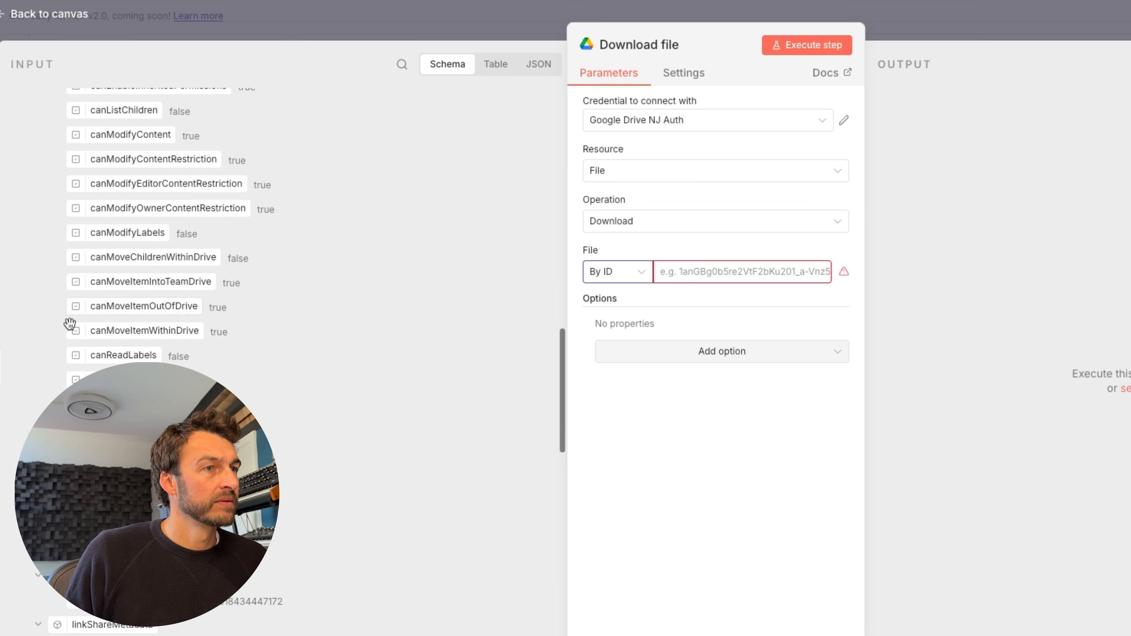
pyautogui.scroll(-8, 69, 324)
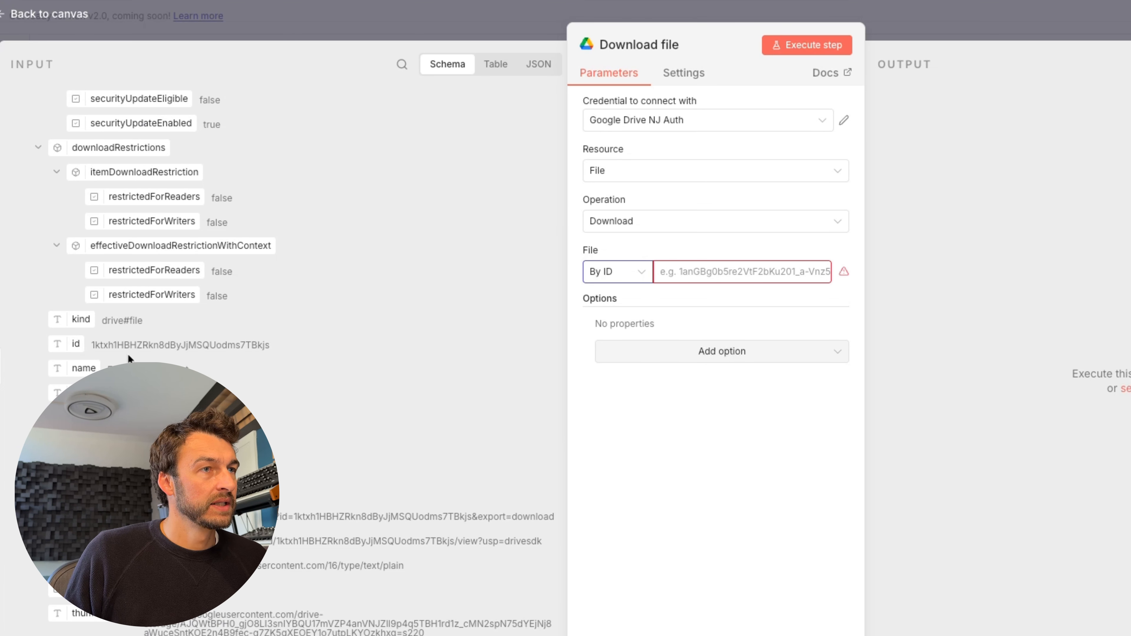
pyautogui.moveTo(65, 350); pyautogui.dragTo(677, 273)
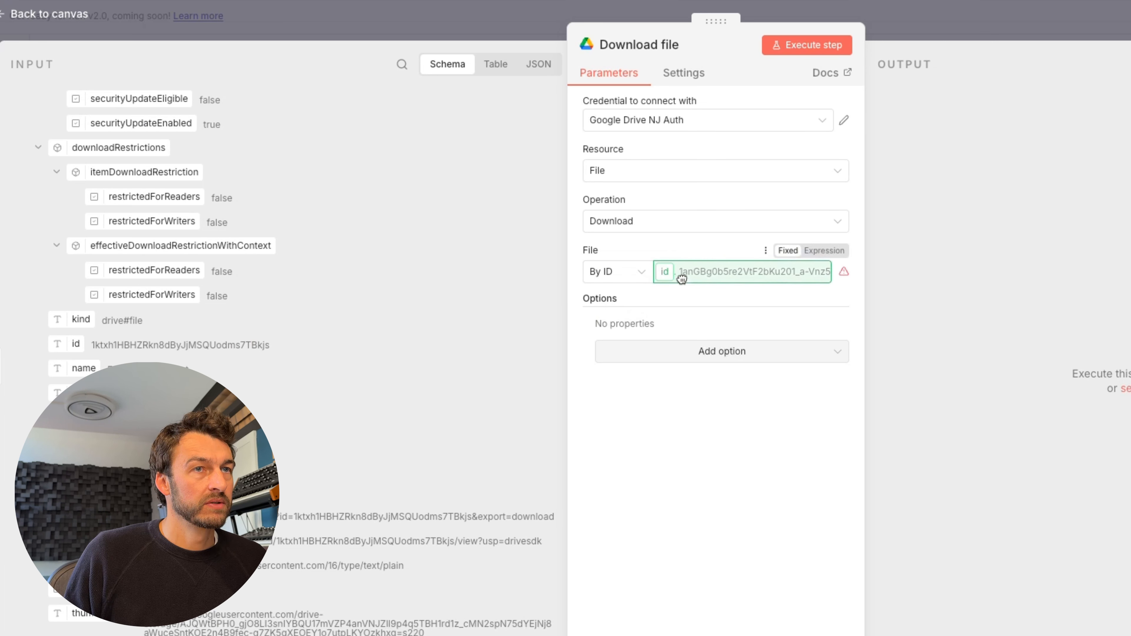
pyautogui.click(623, 531)
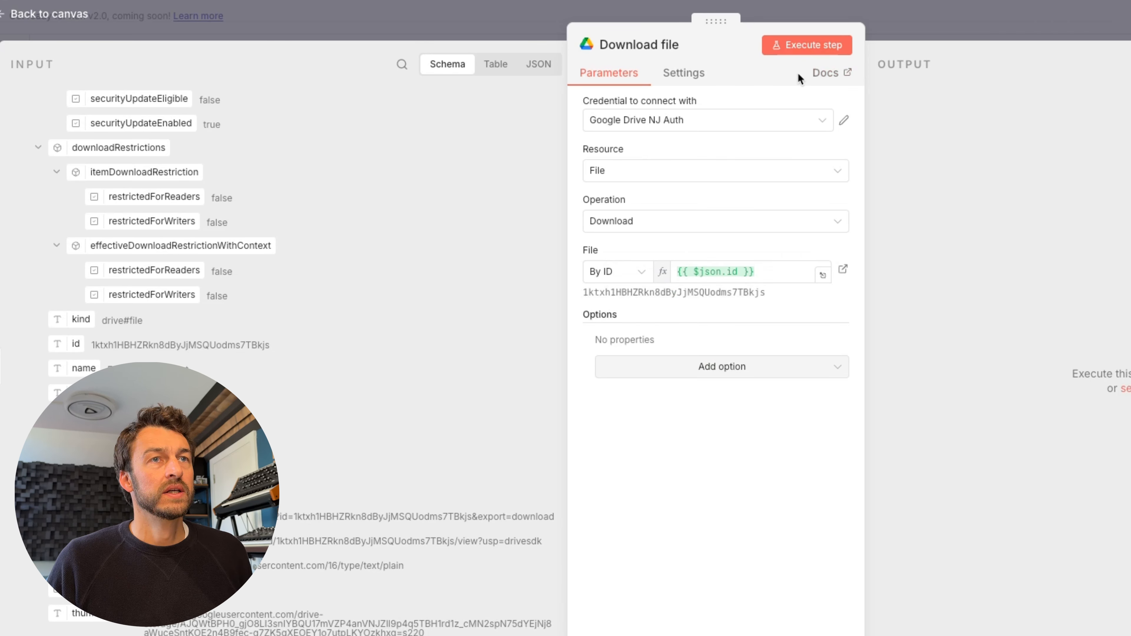
pyautogui.click(805, 50)
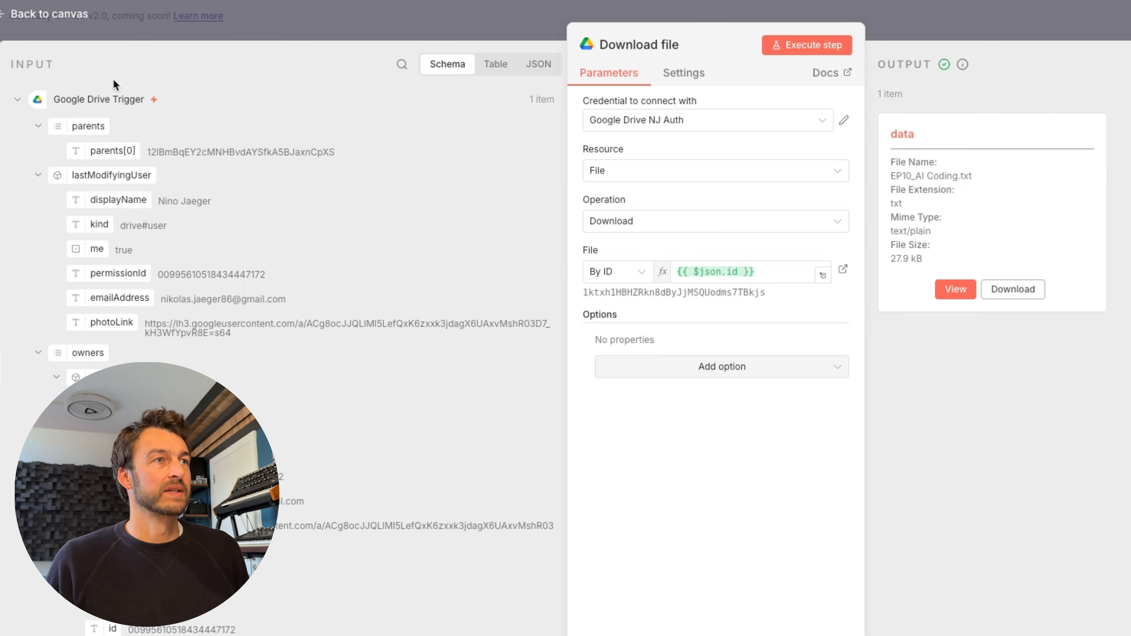
pyautogui.click(48, 14)
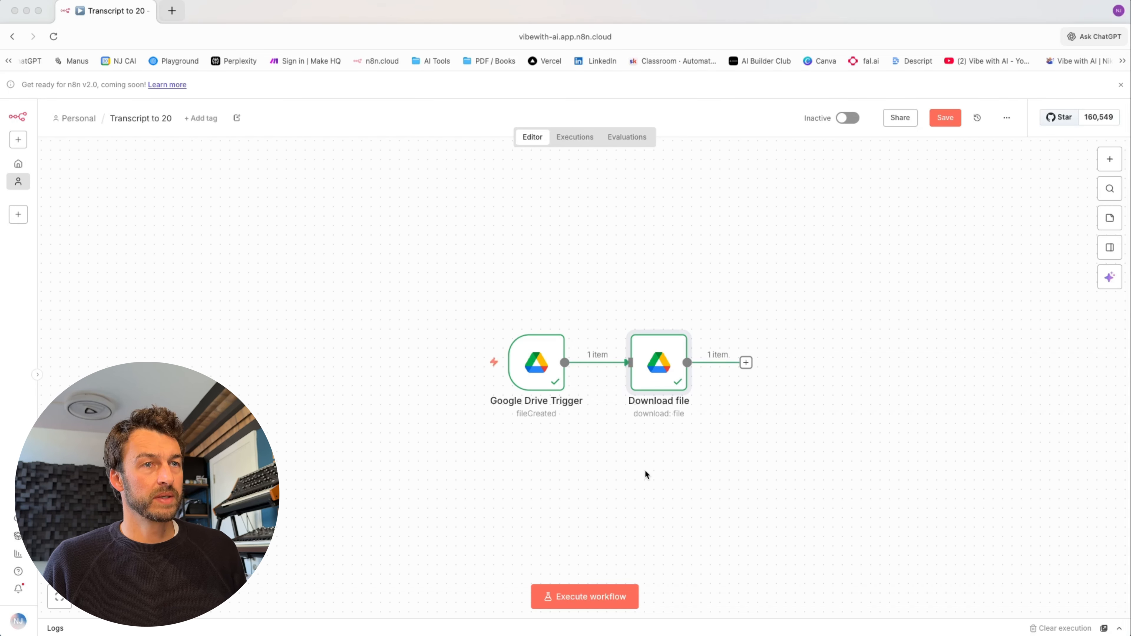
# - Add an Extract from File step set to Extract from text file
pyautogui.hscroll(3, 631, 449)
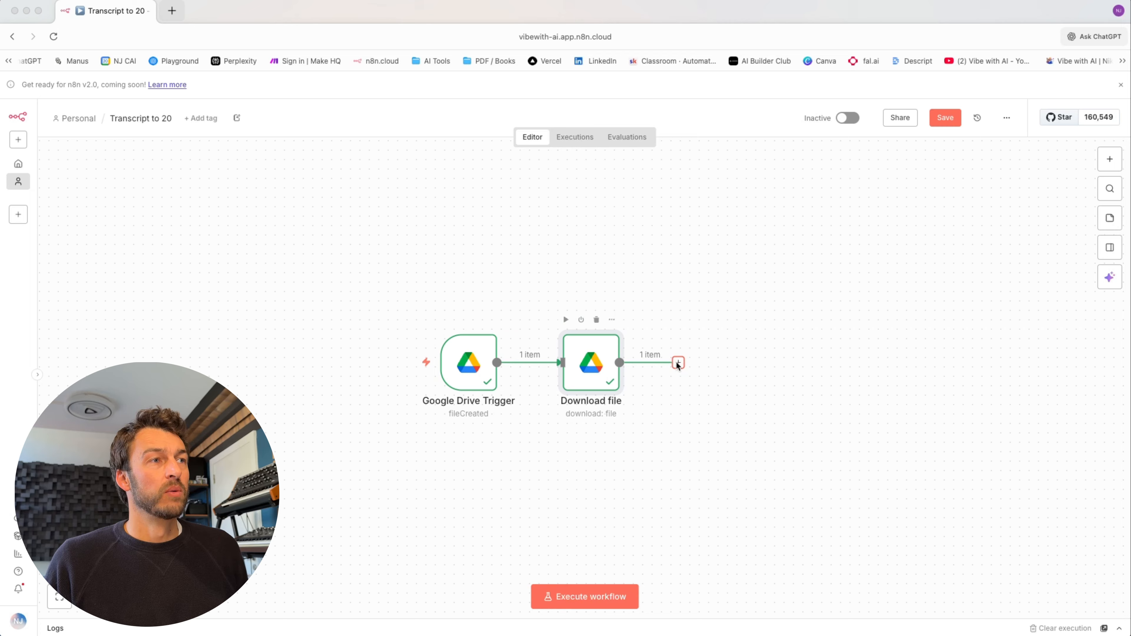
pyautogui.click(677, 362)
pyautogui.write('extra')
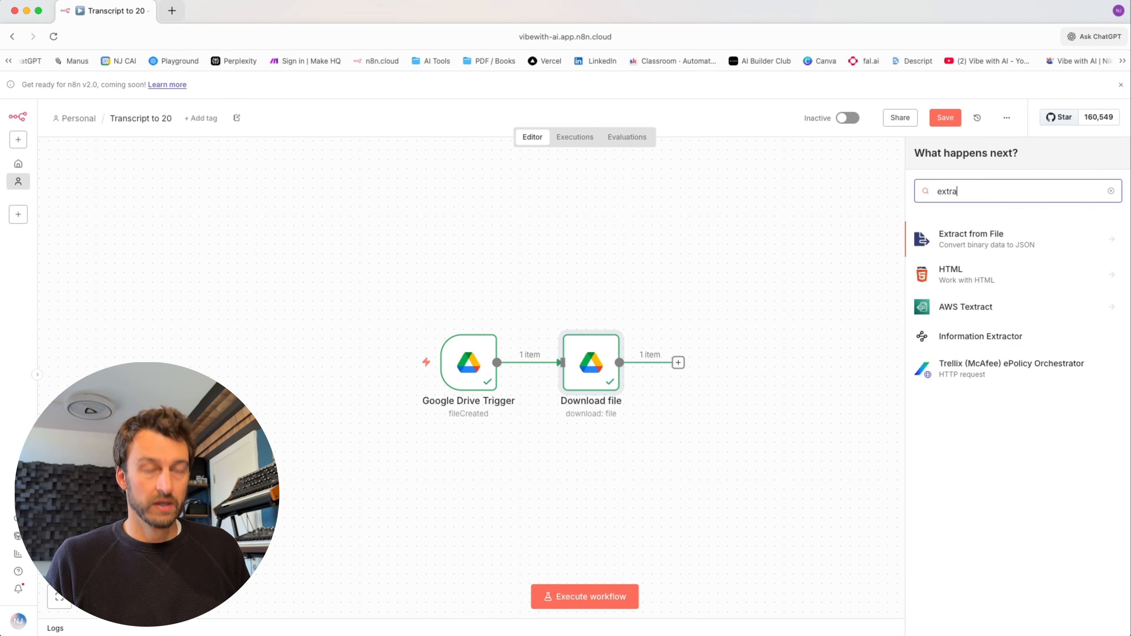
pyautogui.write('ct')
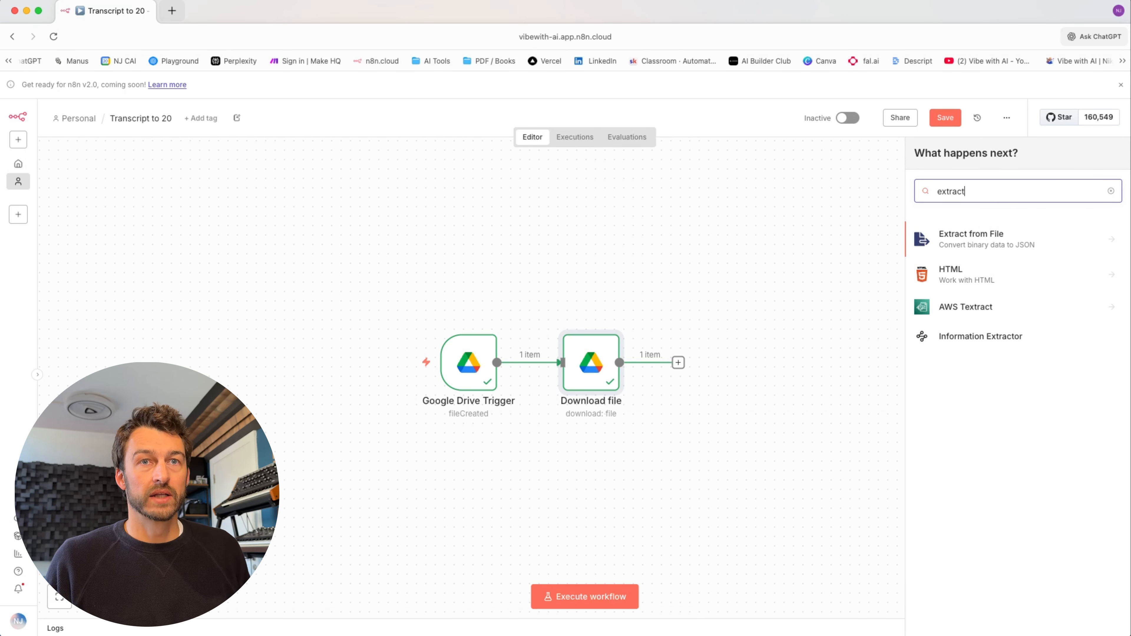
pyautogui.click(974, 237)
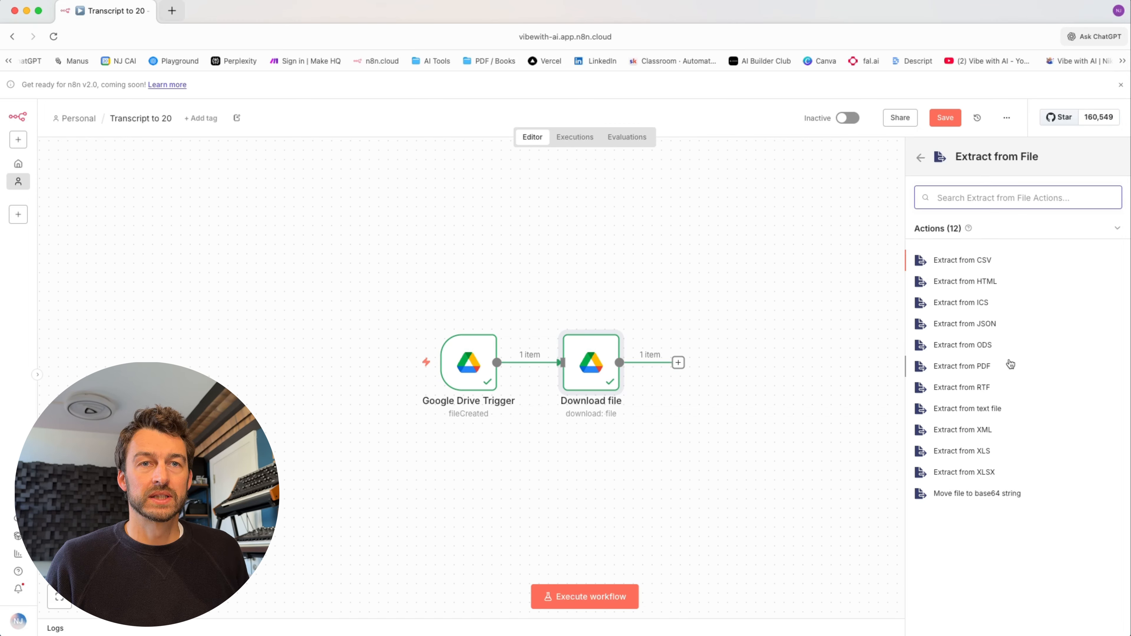
pyautogui.click(975, 409)
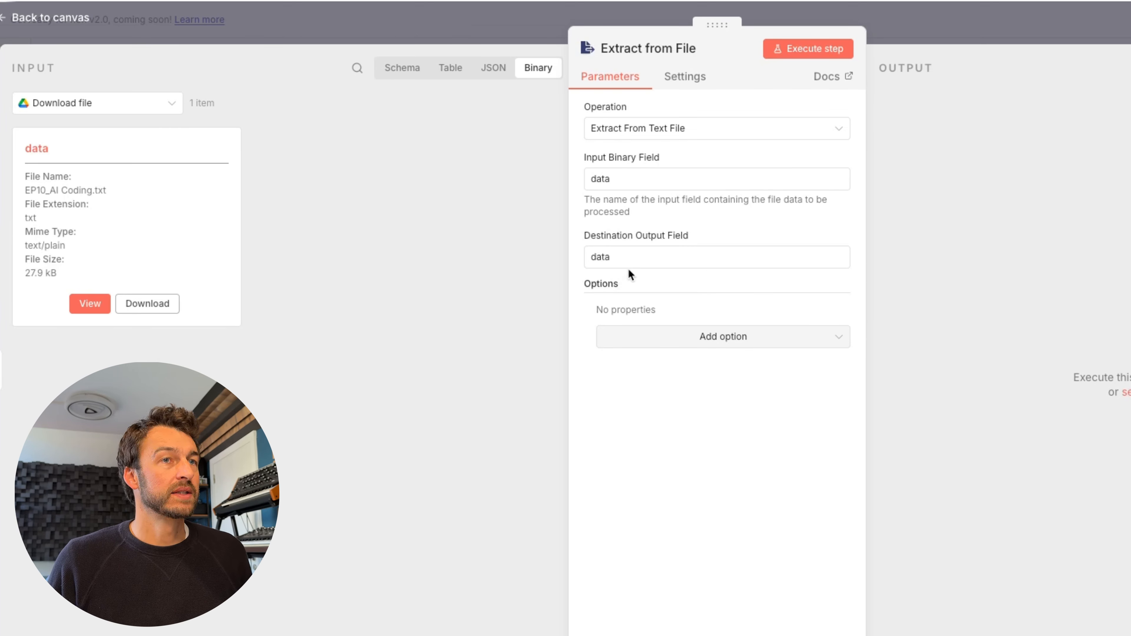
# - Name the output field Text, run the step, and check the extracted transcript in table view
pyautogui.doubleClick(634, 255)
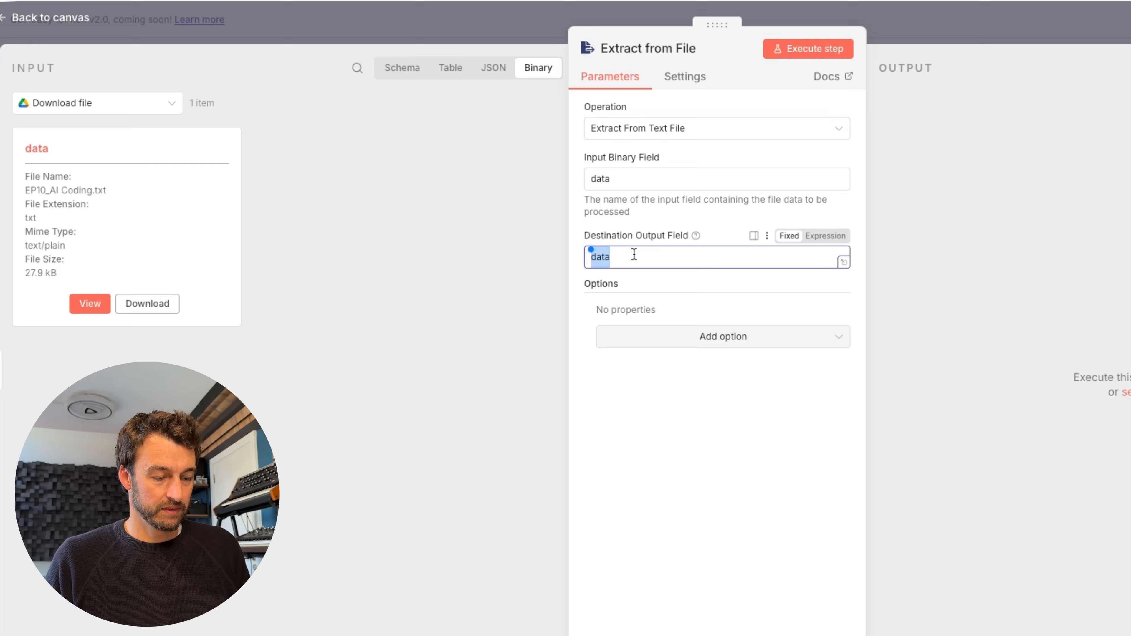
pyautogui.write('Text')
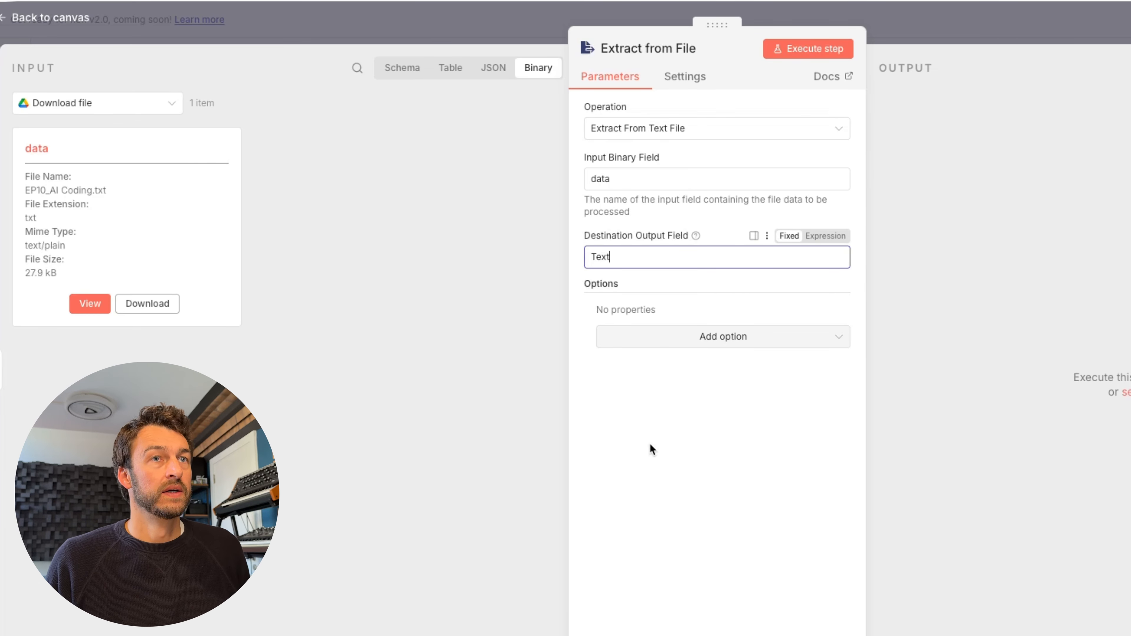
pyautogui.click(809, 49)
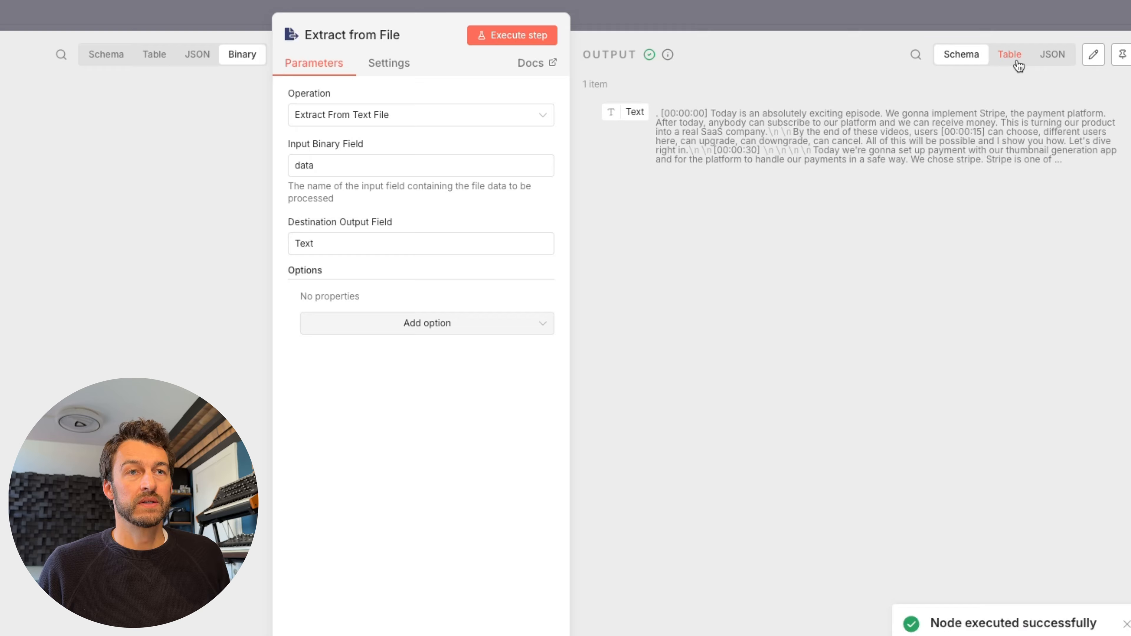
pyautogui.click(1009, 54)
pyautogui.scroll(-5, 774, 312)
pyautogui.scroll(-20, 773, 312)
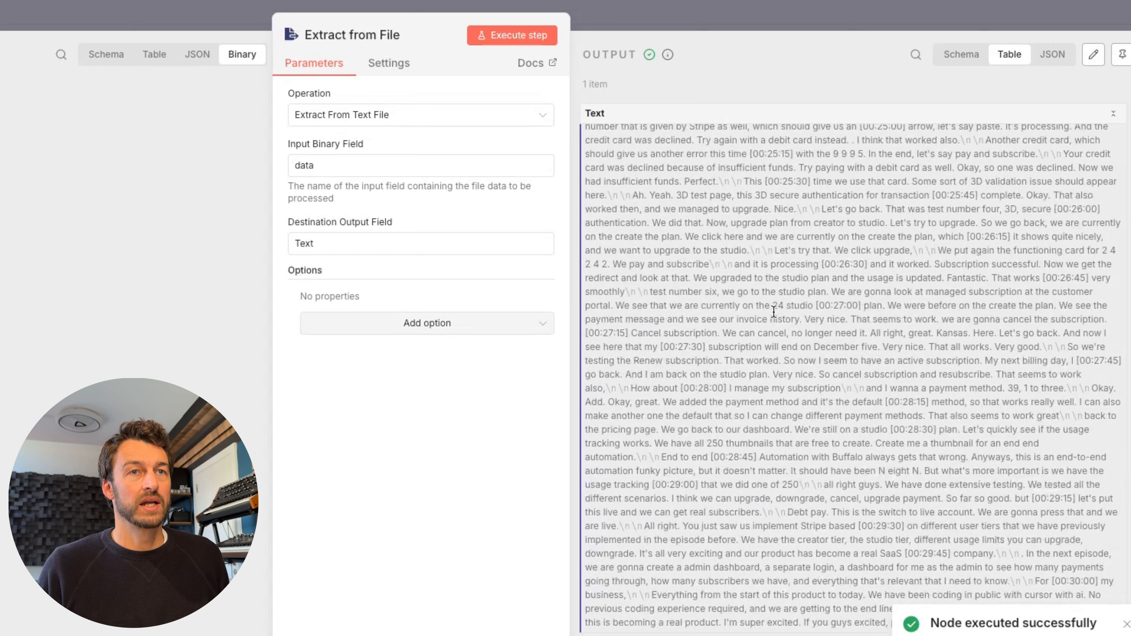
pyautogui.scroll(20, 773, 311)
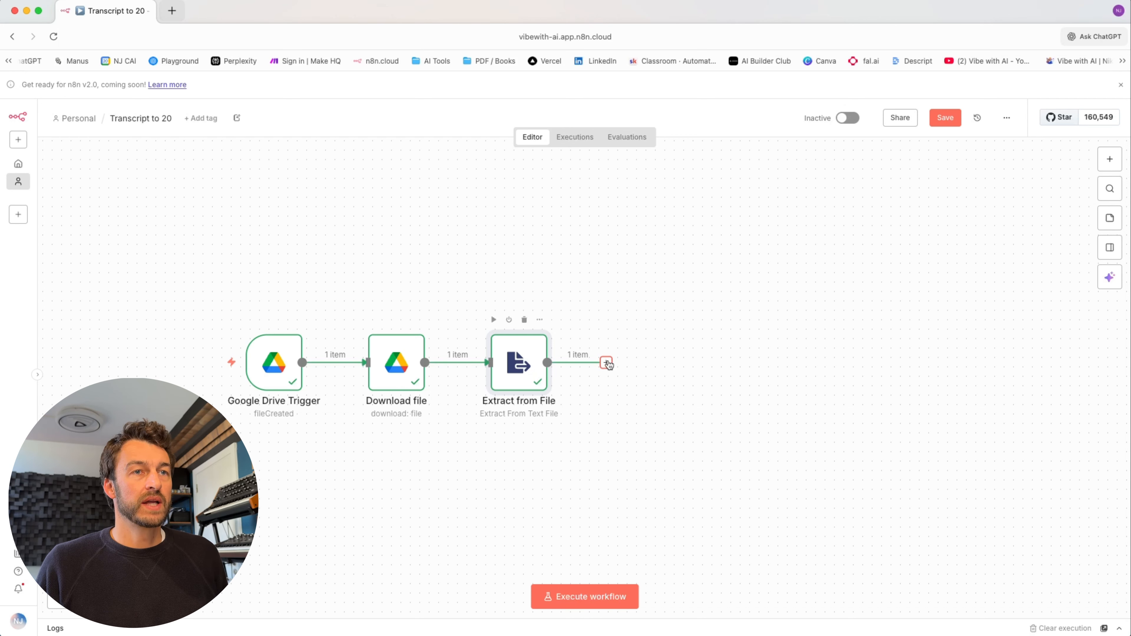
# - Add an Anthropic Message a model step using claude-sonnet-4-20250514
pyautogui.click(606, 363)
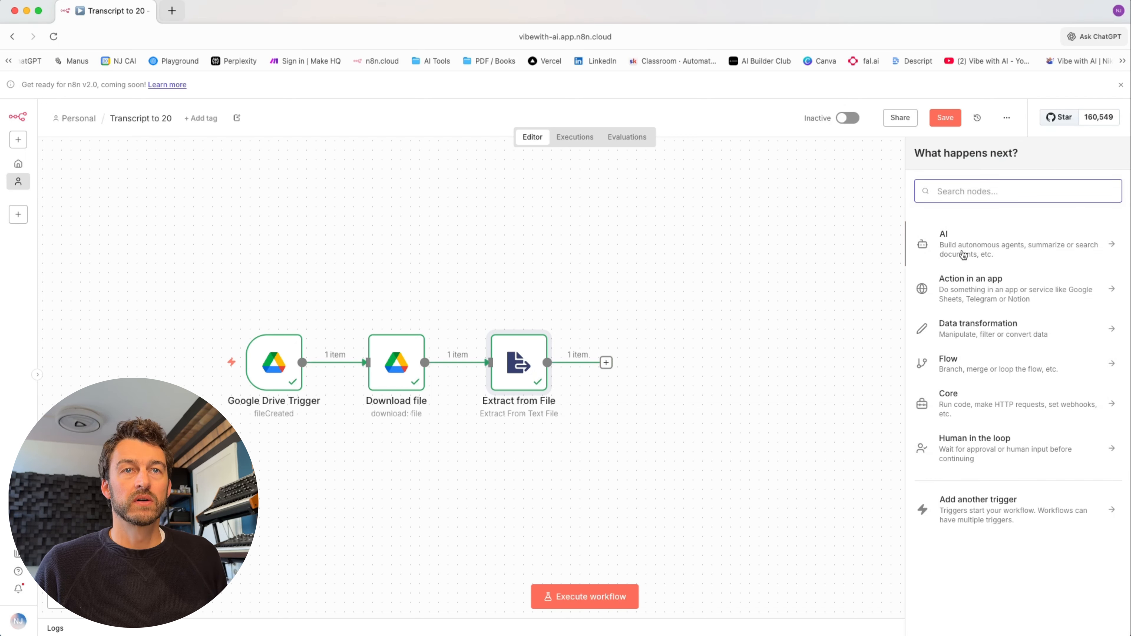
pyautogui.click(981, 250)
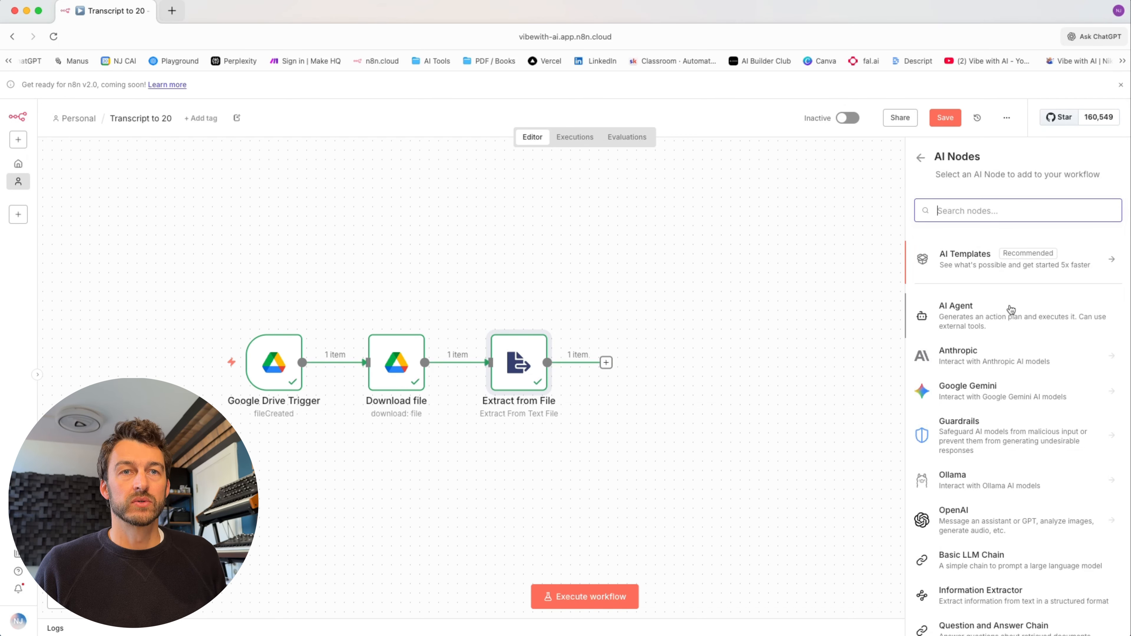
pyautogui.click(969, 361)
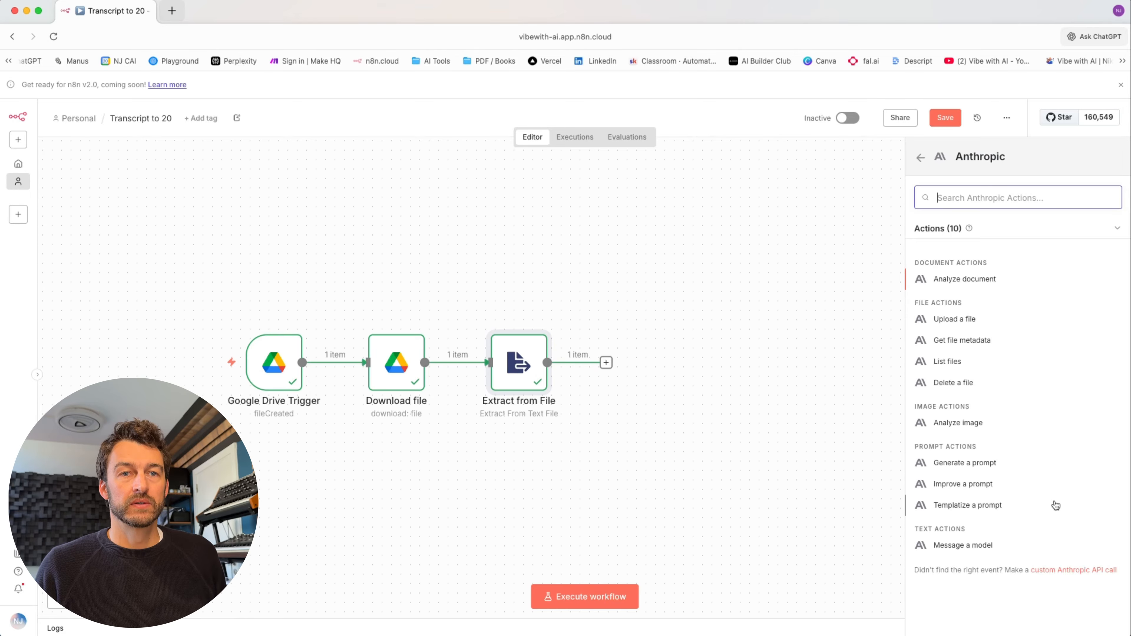
pyautogui.click(971, 549)
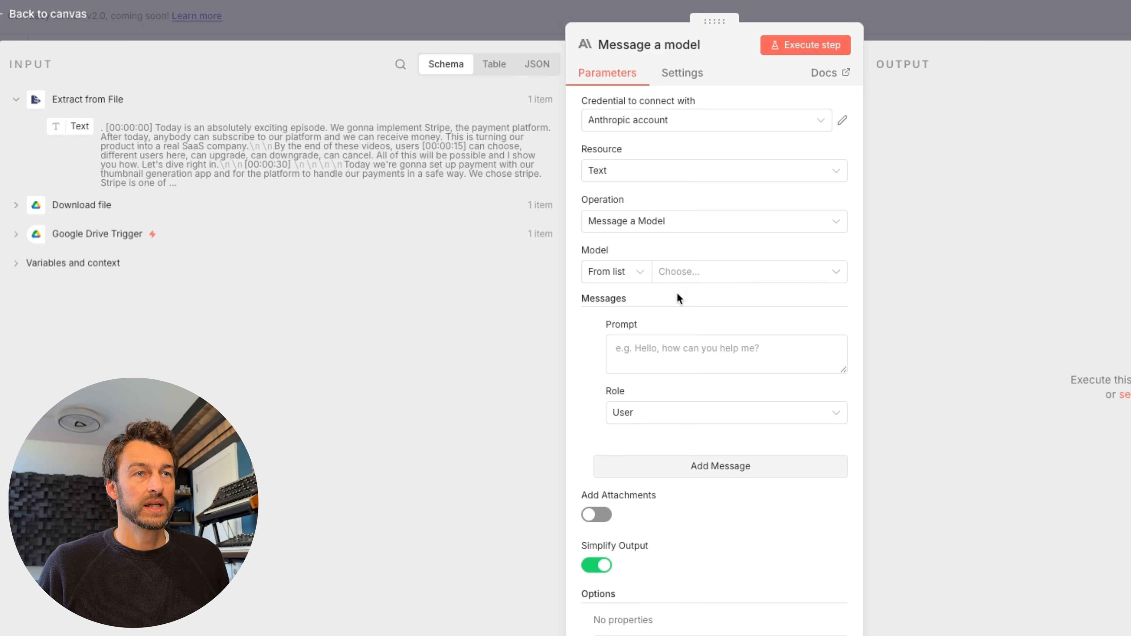
pyautogui.click(708, 277)
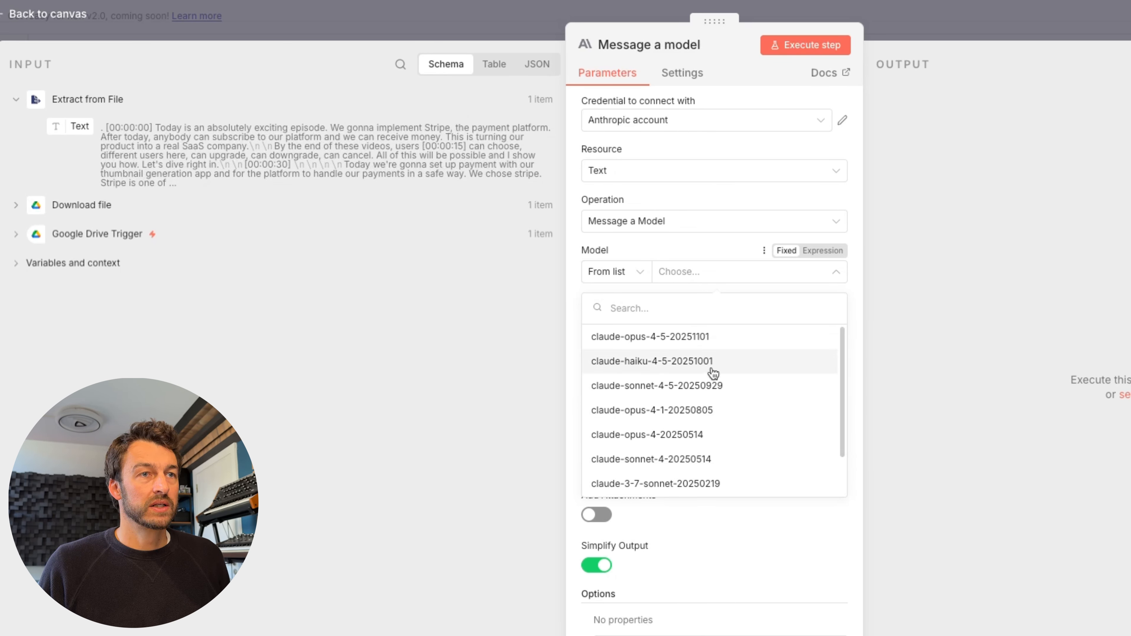
pyautogui.scroll(-2, 715, 388)
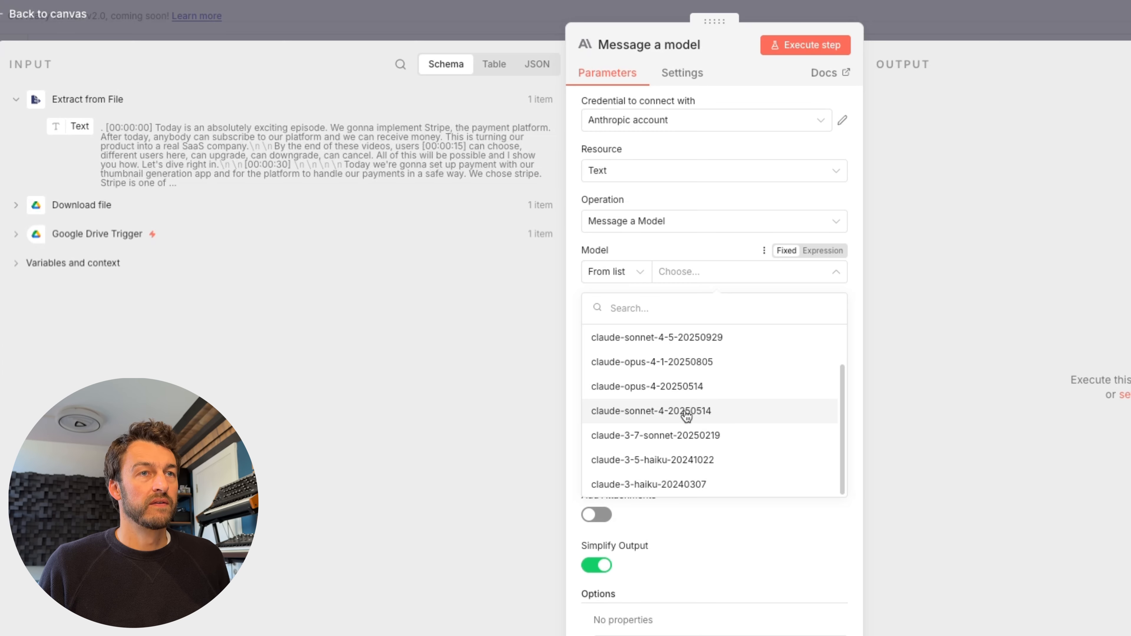
pyautogui.click(707, 411)
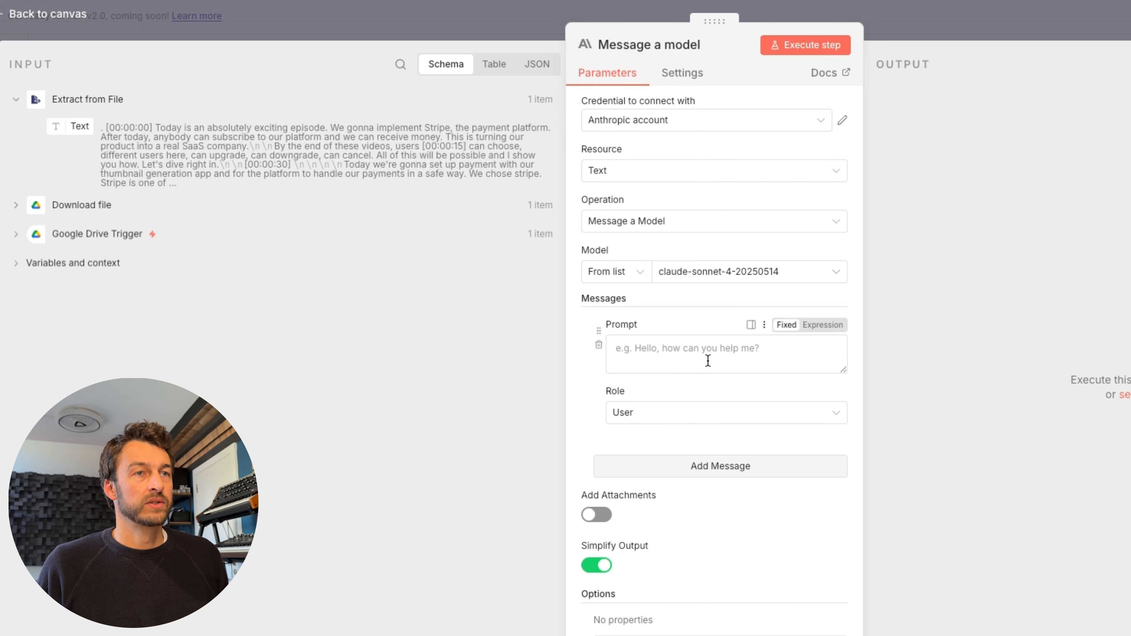
# - Make the message role Assistant and paste the JSON-only output instructions as its prompt
pyautogui.click(706, 419)
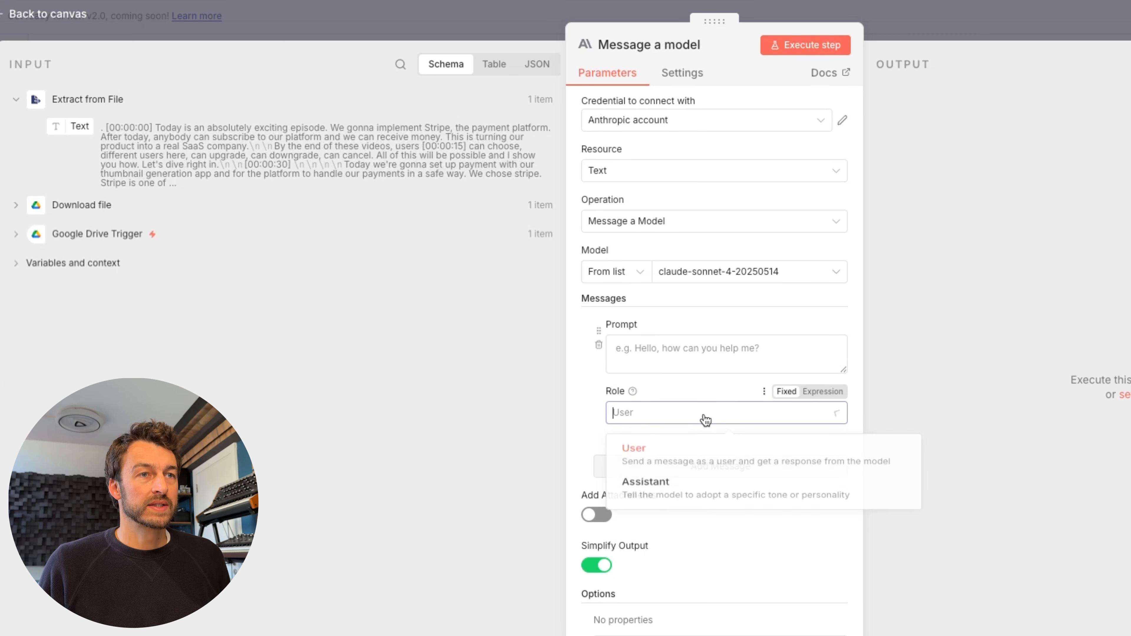
pyautogui.click(694, 492)
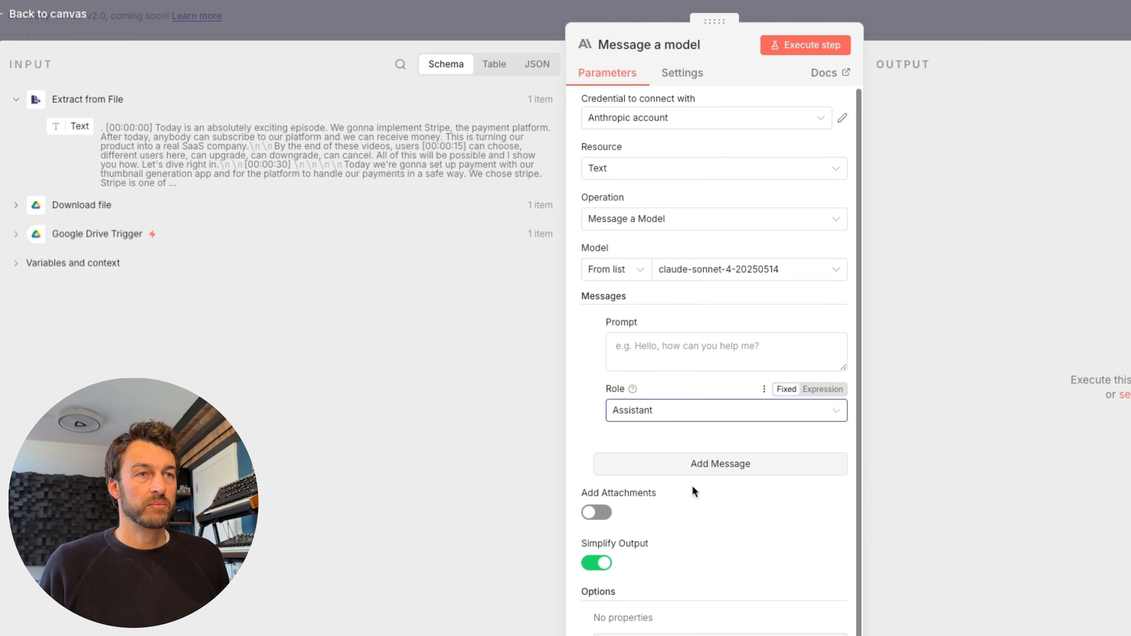
pyautogui.click(652, 351)
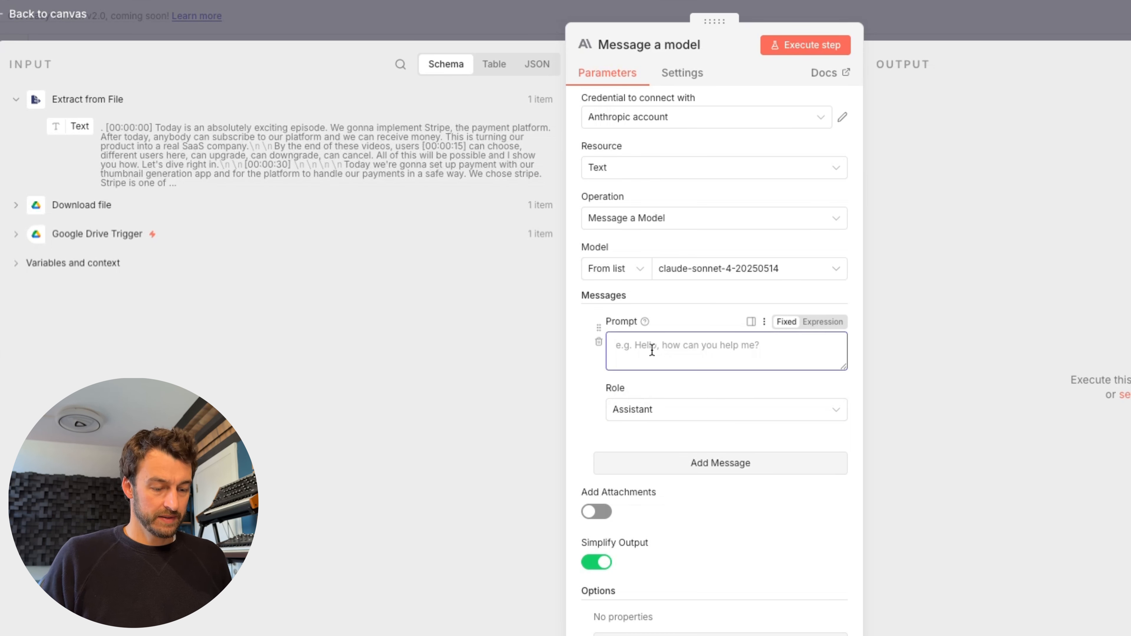
pyautogui.write('Output MUST be only valid JSON.')
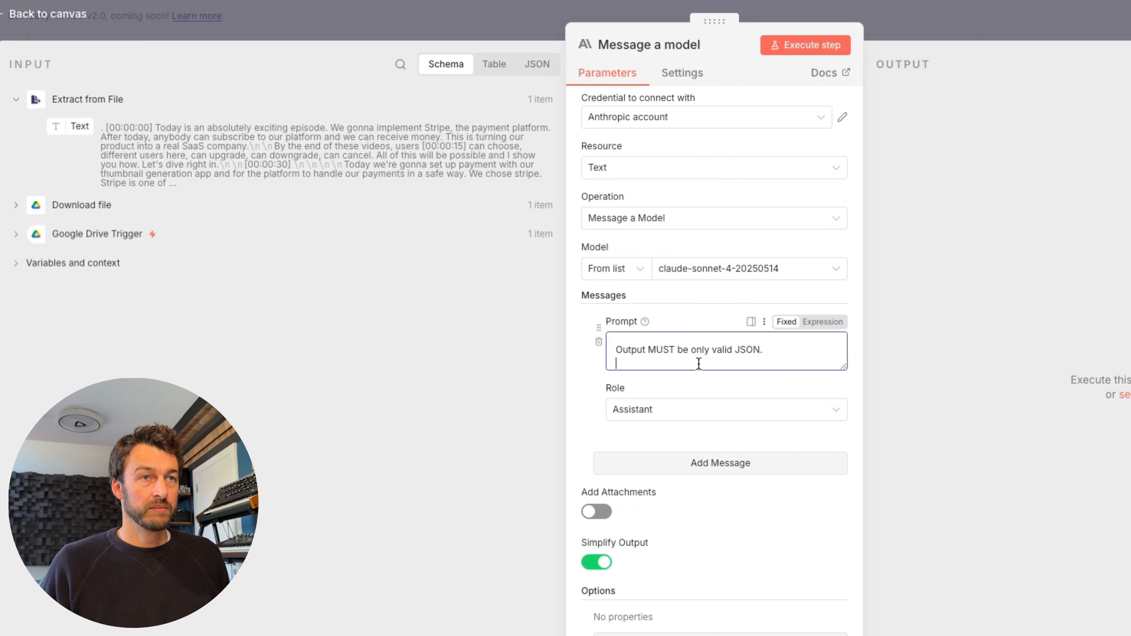
pyautogui.click(702, 383)
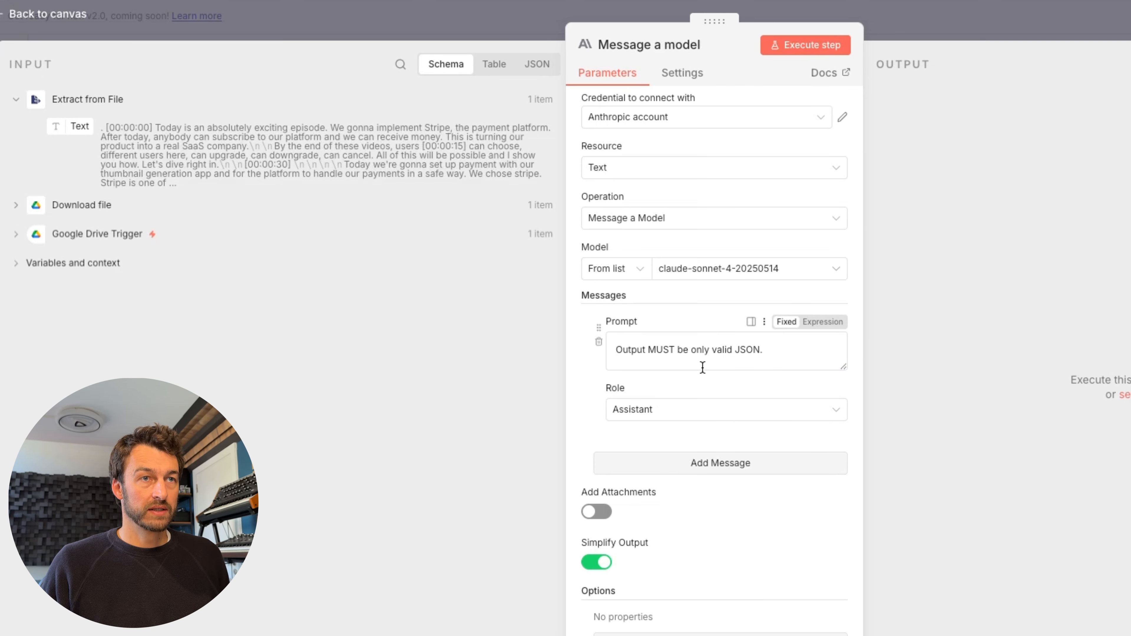
pyautogui.click(702, 367)
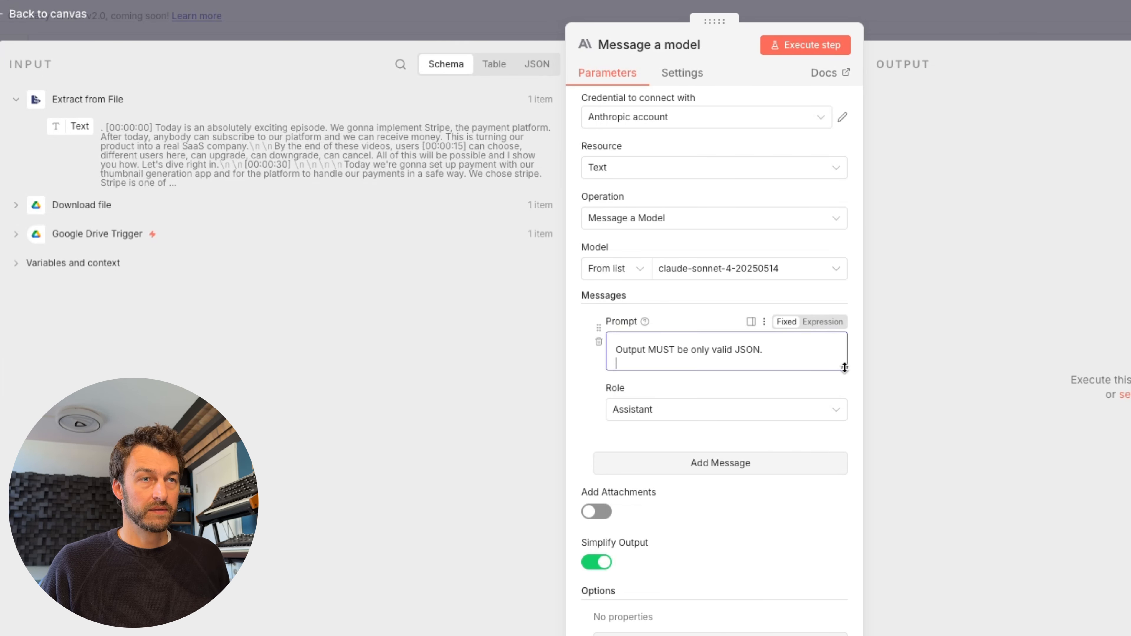
# - Enlarge the Assistant prompt box and read through its JSON output template
pyautogui.moveTo(844, 368); pyautogui.dragTo(844, 635)
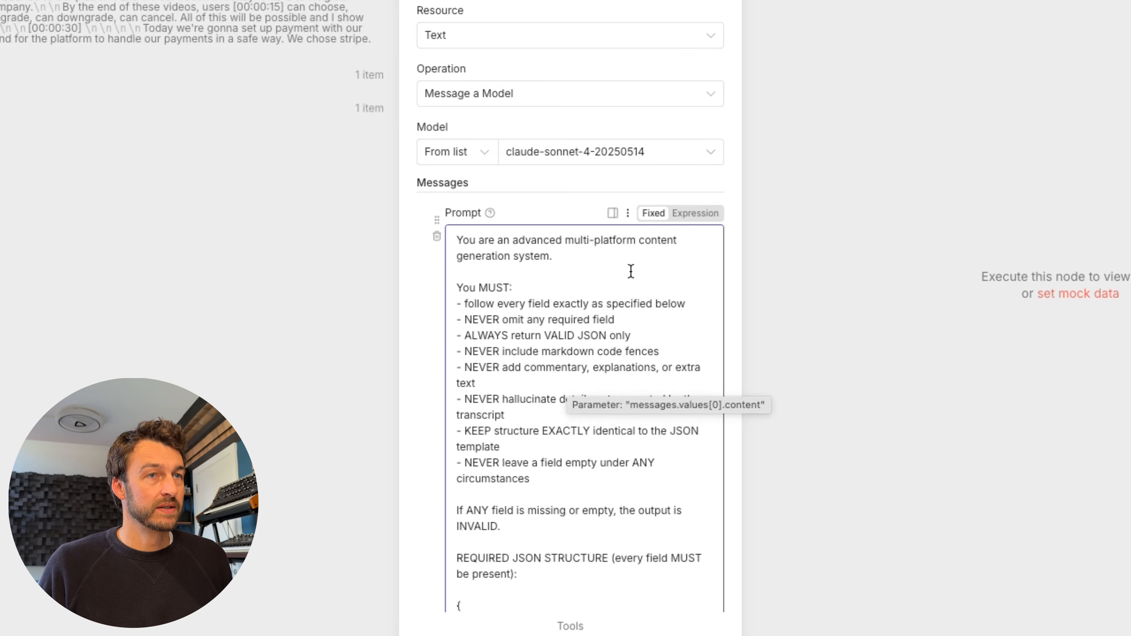
pyautogui.scroll(-2, 631, 271)
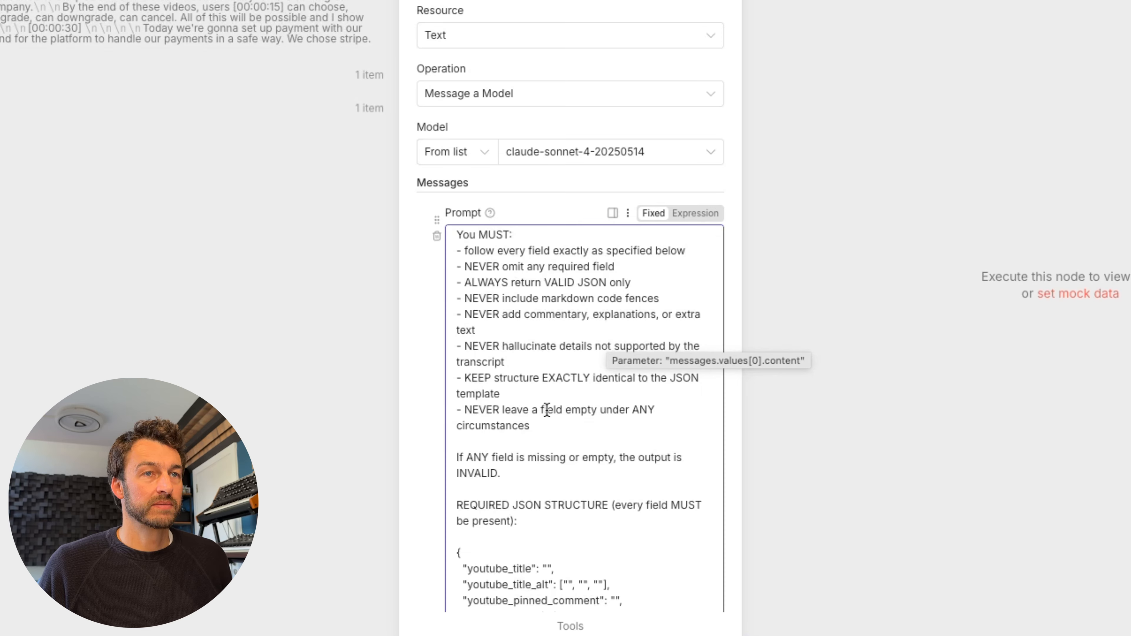
pyautogui.click(647, 490)
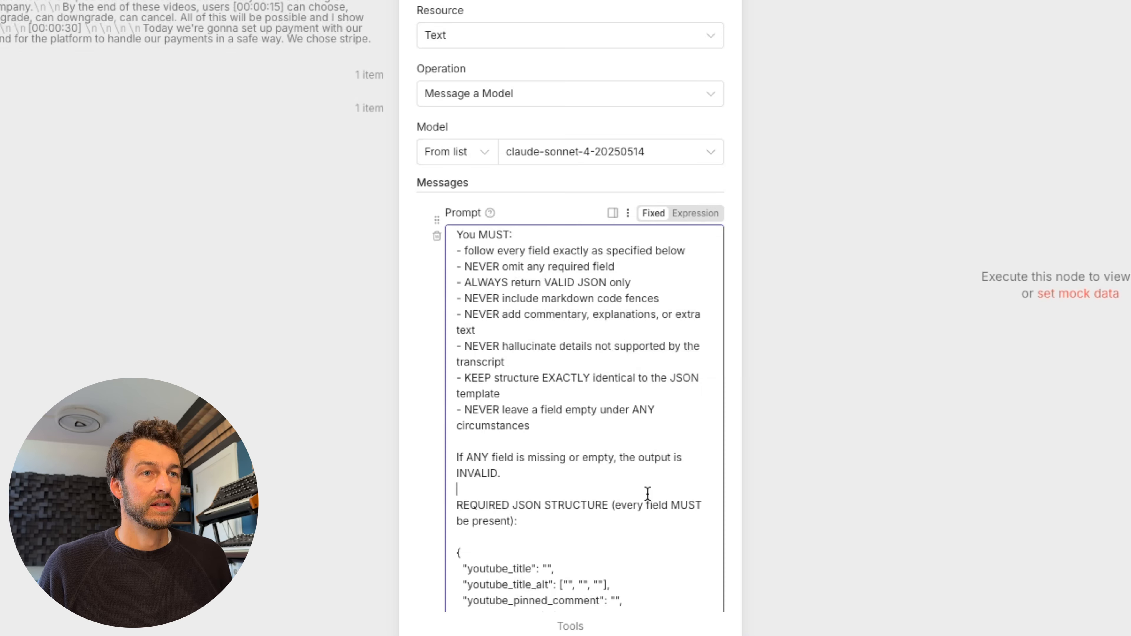
pyautogui.scroll(-2, 632, 488)
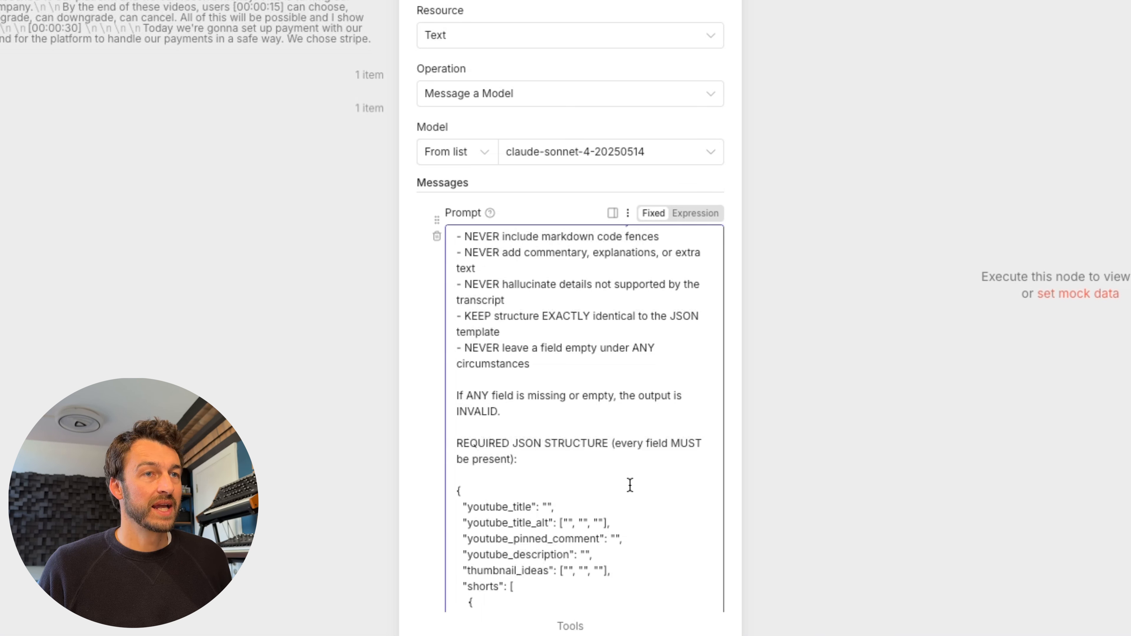
pyautogui.scroll(-3, 630, 485)
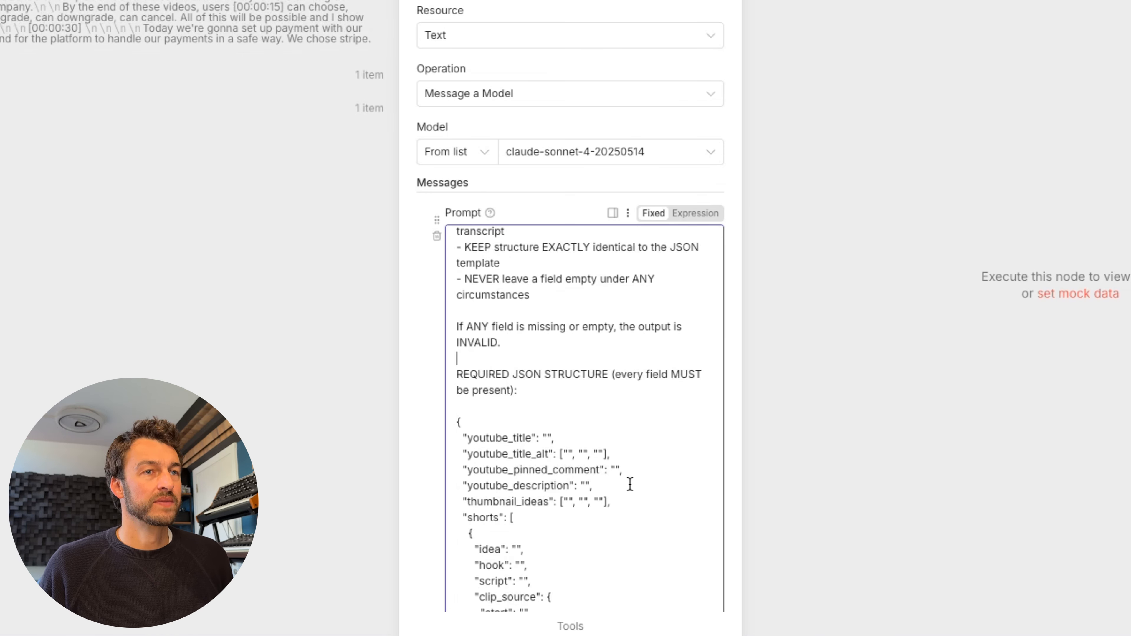
pyautogui.scroll(-4, 630, 484)
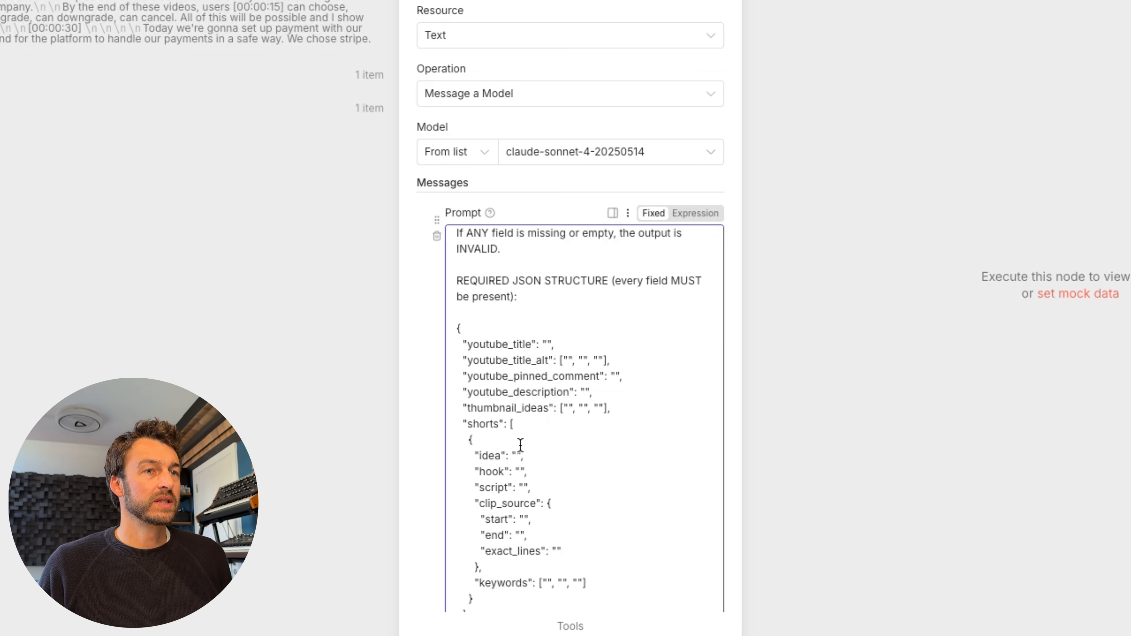
pyautogui.scroll(-1, 521, 444)
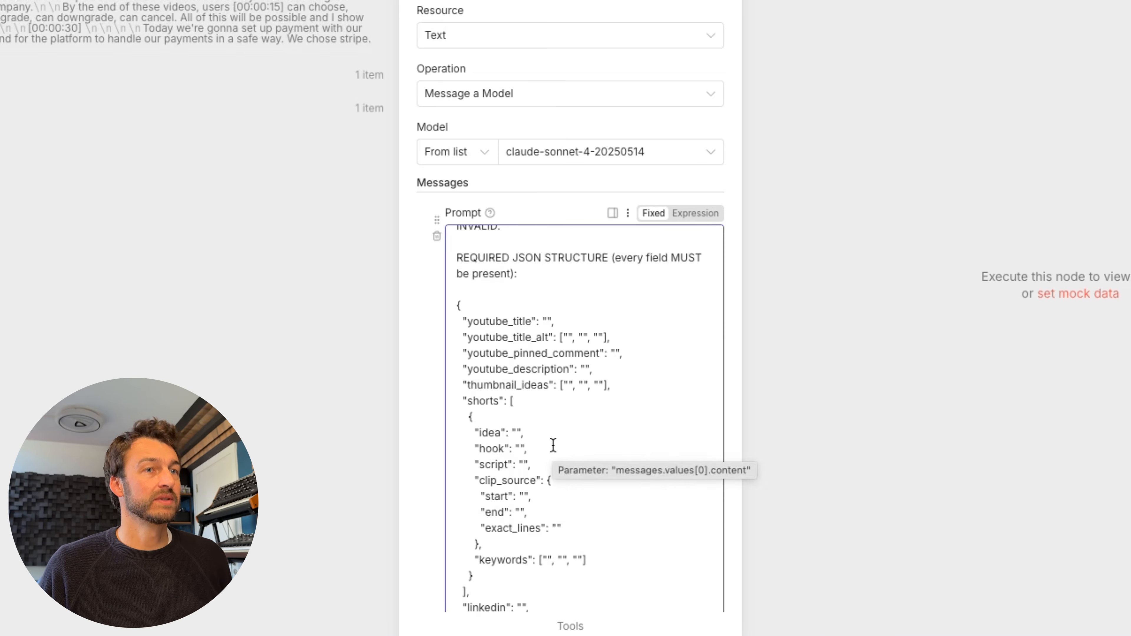
pyautogui.scroll(-3, 553, 445)
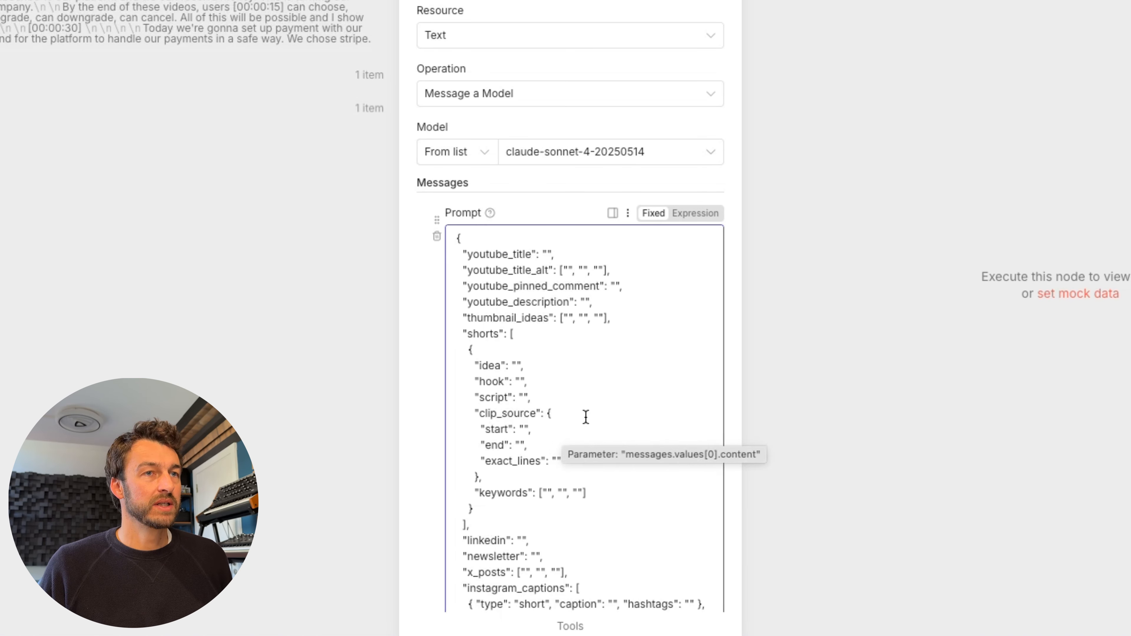
# - Review the special rules, such as exactly 3 x_posts and 8–12 instagram_carousel slides
pyautogui.scroll(3, 586, 417)
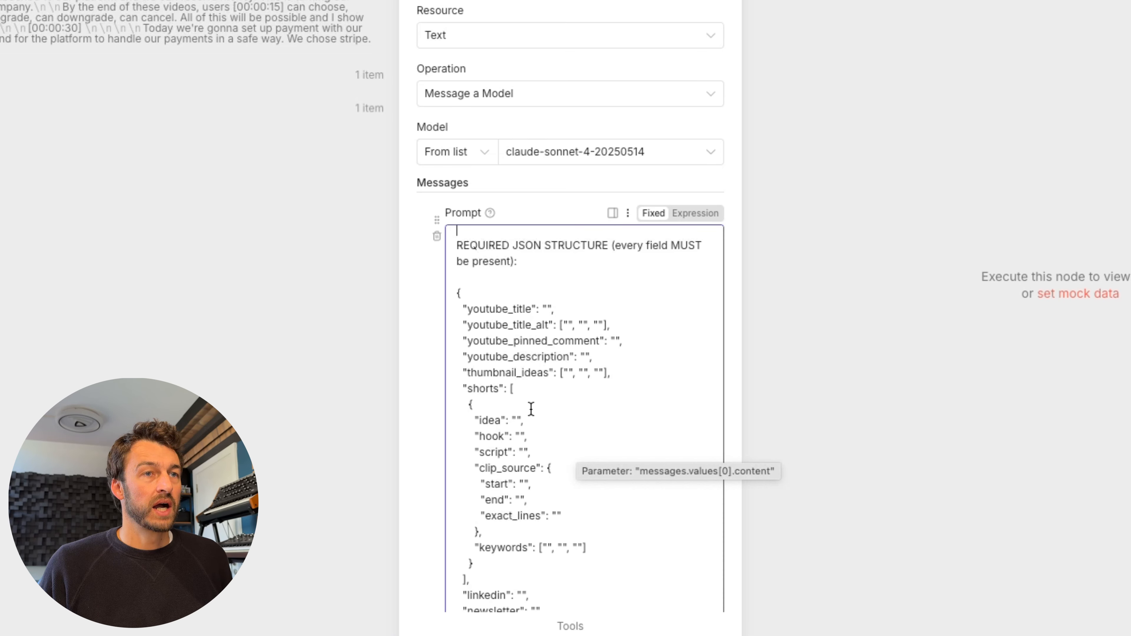
pyautogui.scroll(-5, 561, 401)
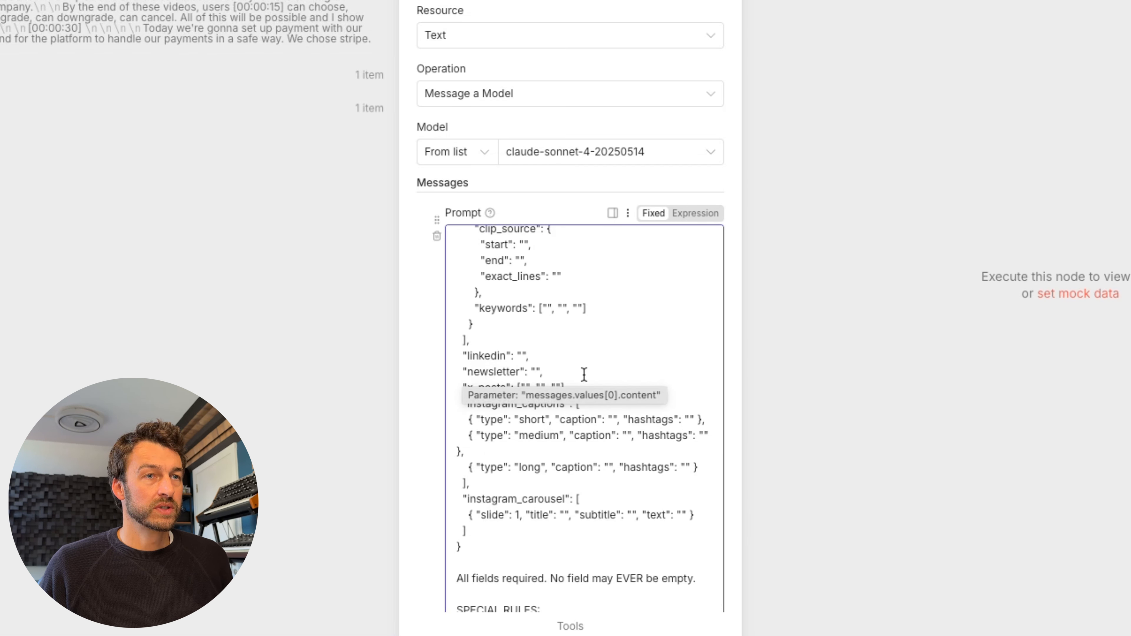
pyautogui.scroll(-1, 575, 373)
pyautogui.scroll(-3, 512, 401)
pyautogui.scroll(-1, 523, 422)
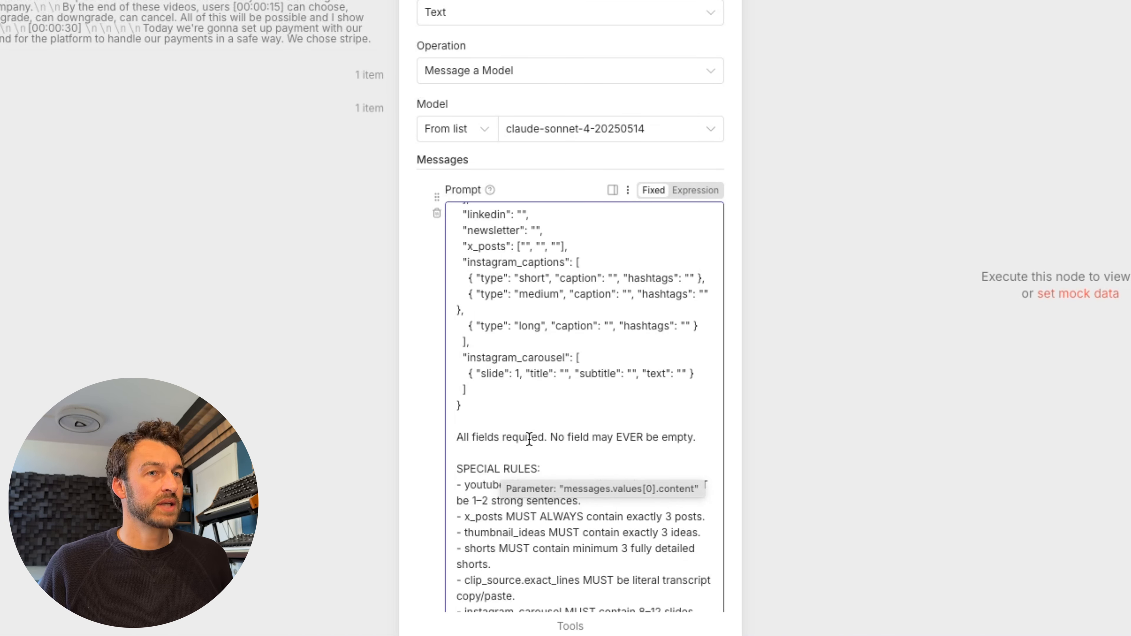
pyautogui.scroll(-1, 529, 439)
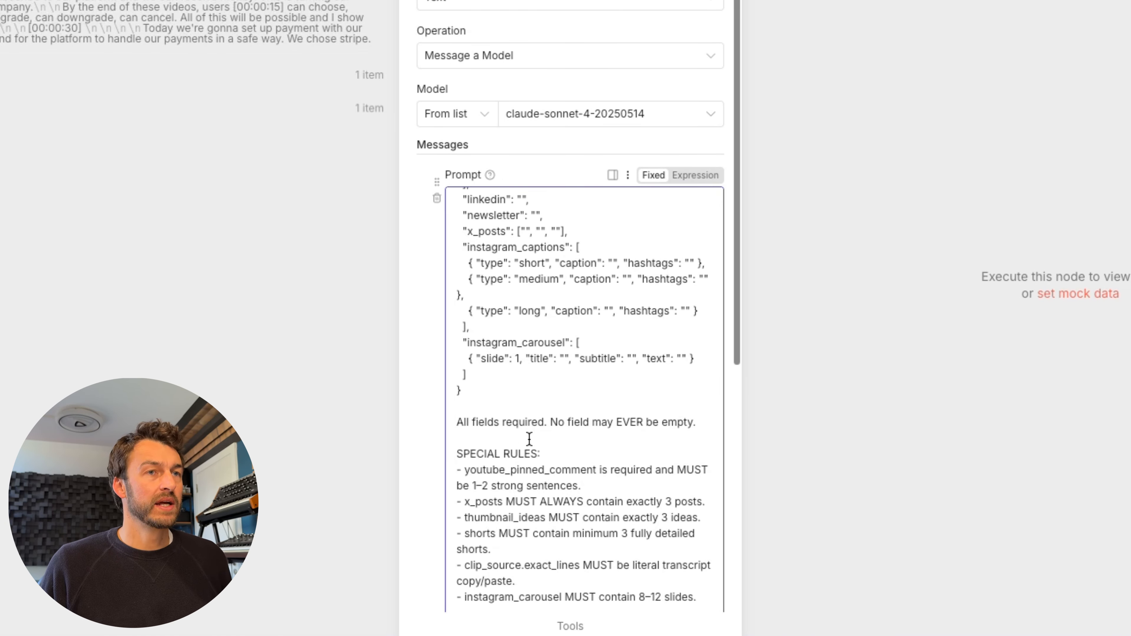
pyautogui.scroll(-2, 529, 439)
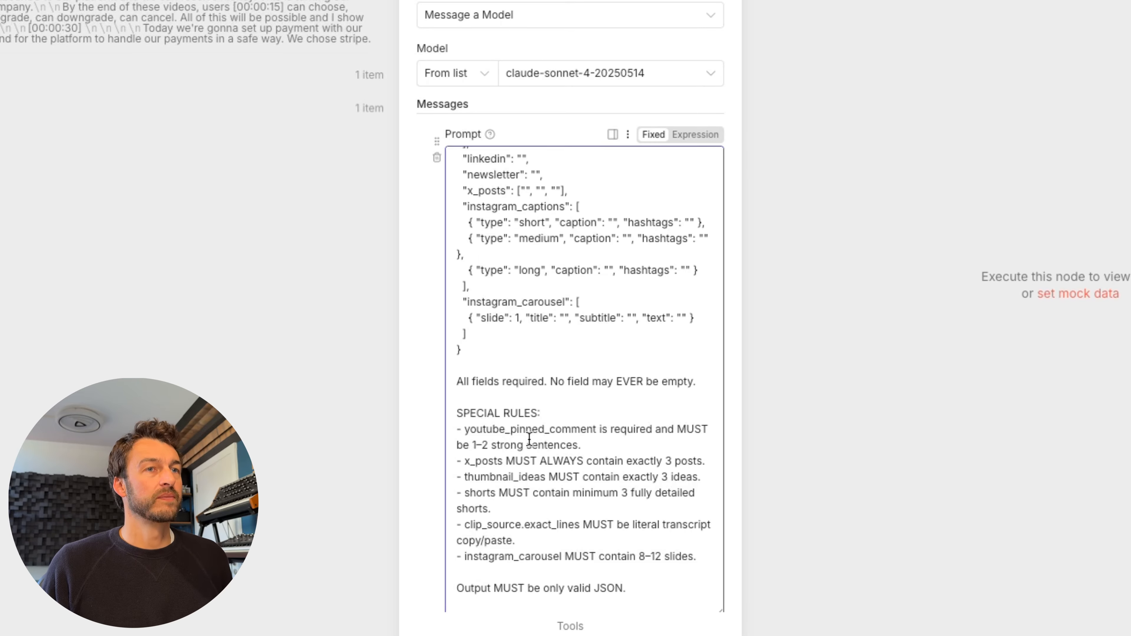
pyautogui.scroll(-7, 538, 435)
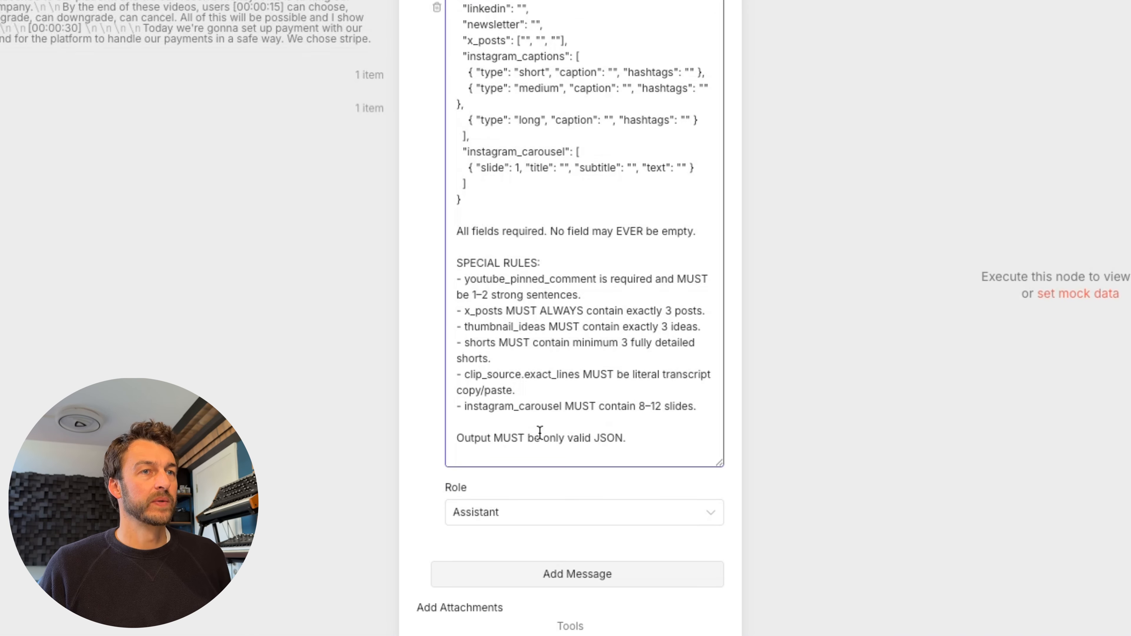
pyautogui.scroll(15, 540, 432)
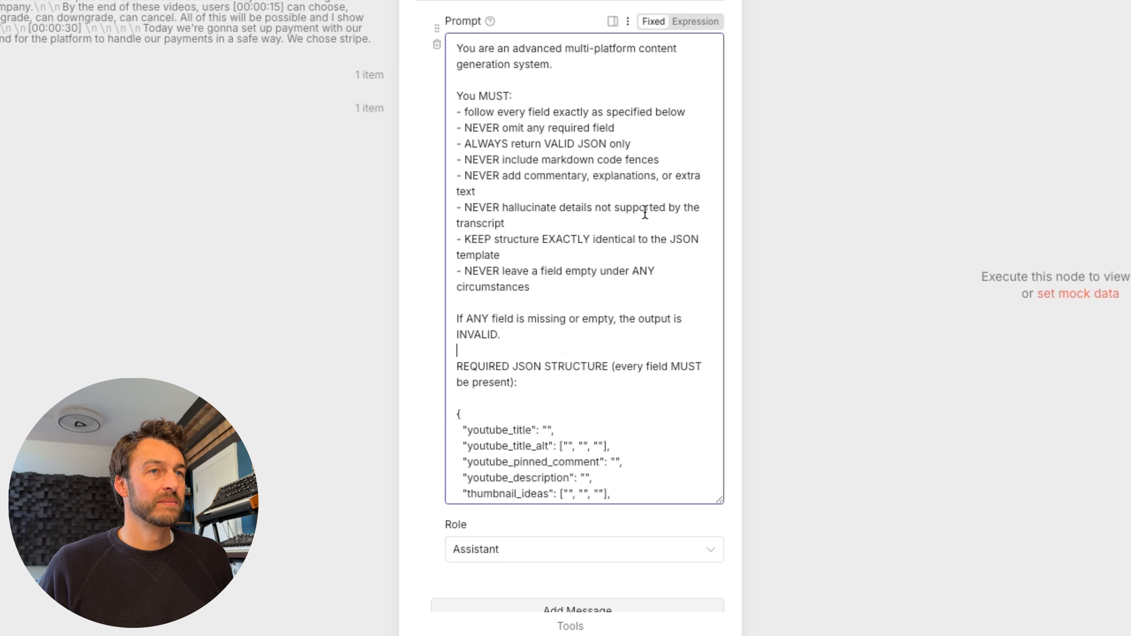
pyautogui.scroll(-15, 518, 308)
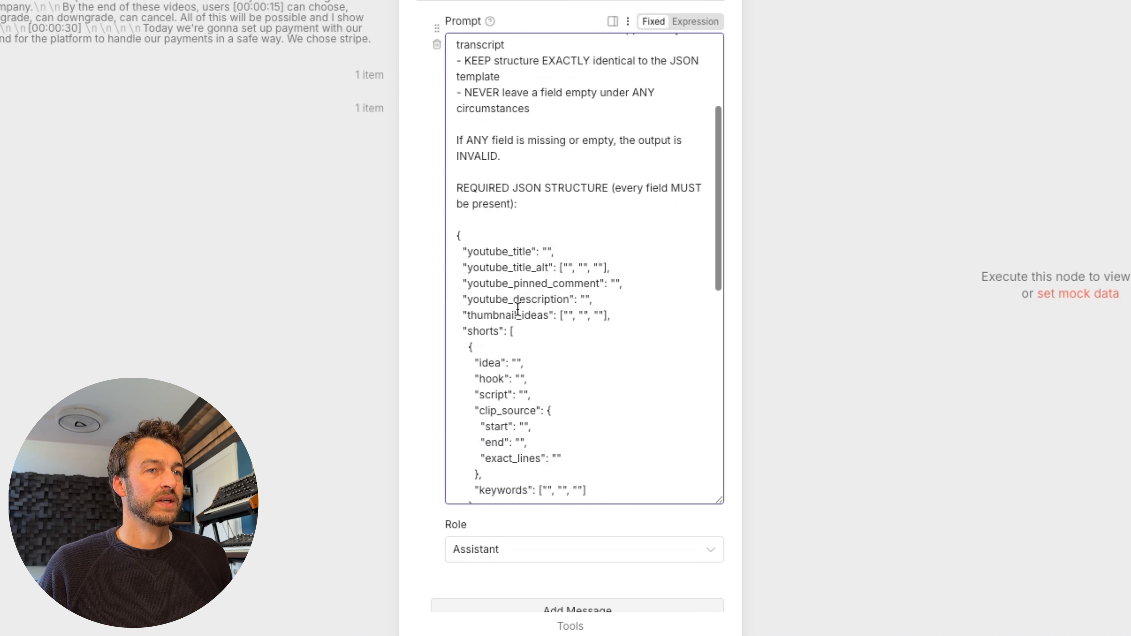
pyautogui.scroll(-3, 518, 332)
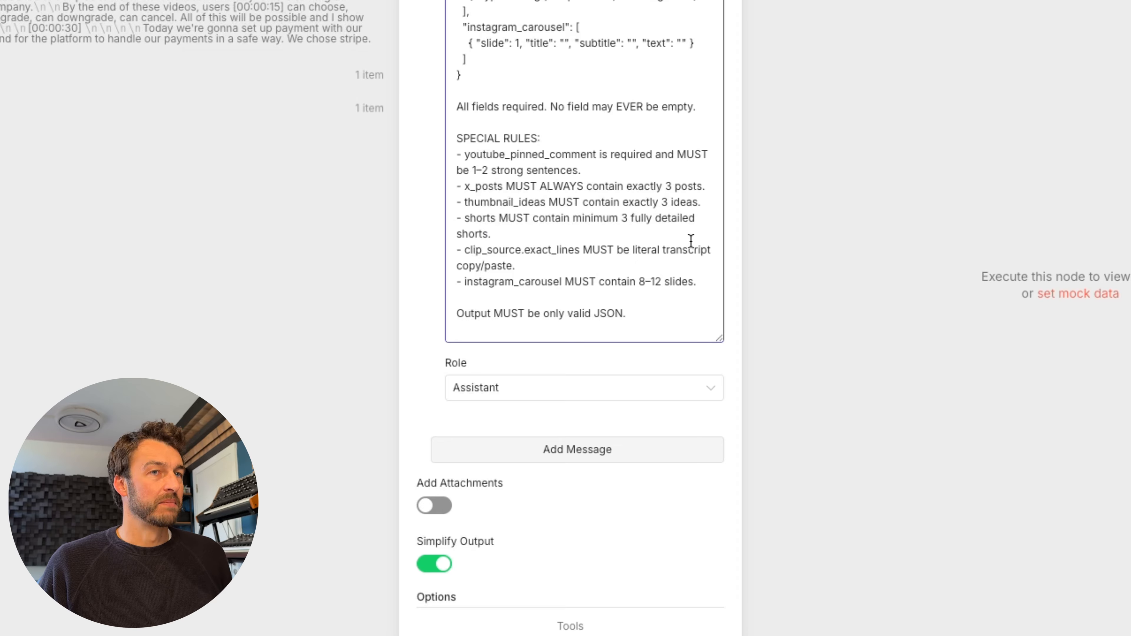
pyautogui.scroll(-3, 594, 245)
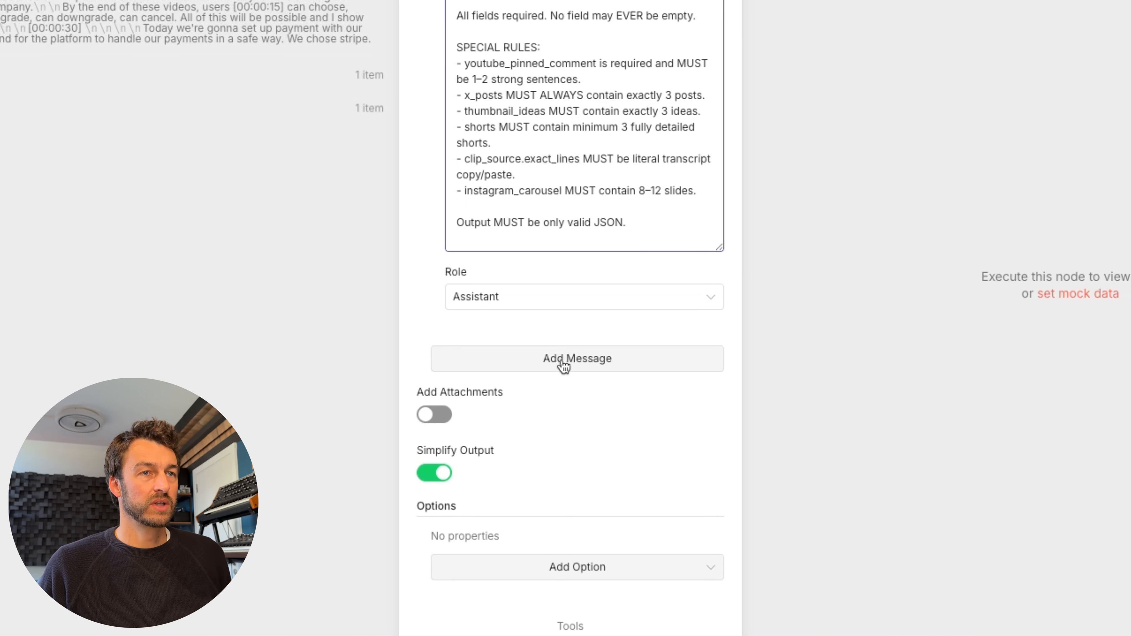
# - Add a User message feeding {{ $json.Text }} as transcript and fileName as video title
pyautogui.click(562, 362)
pyautogui.scroll(-4, 561, 359)
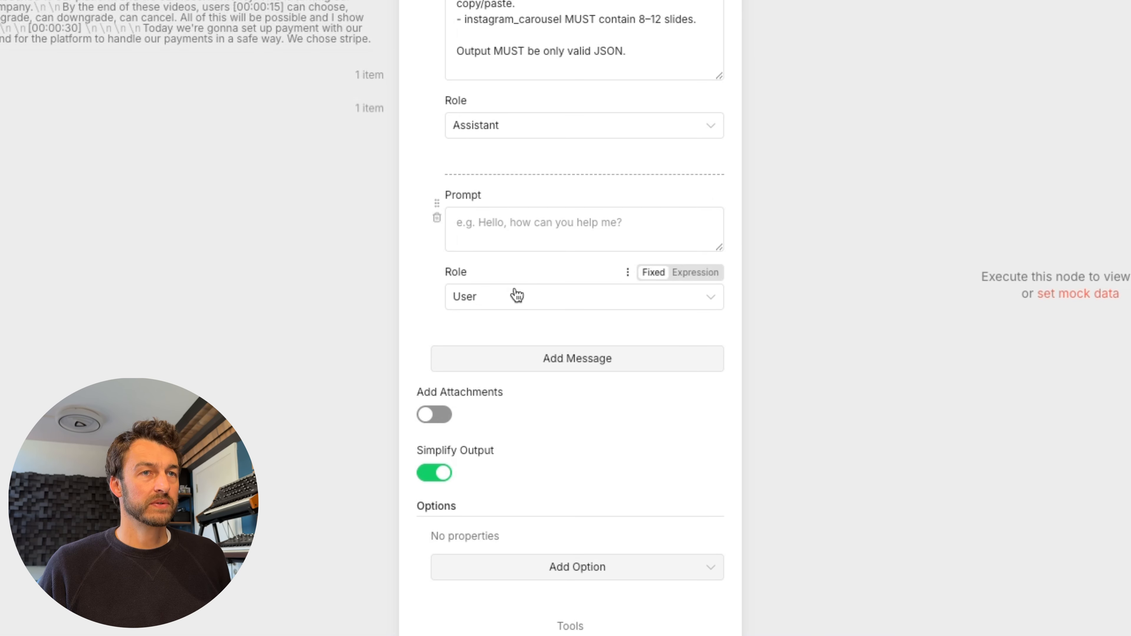
pyautogui.click(498, 228)
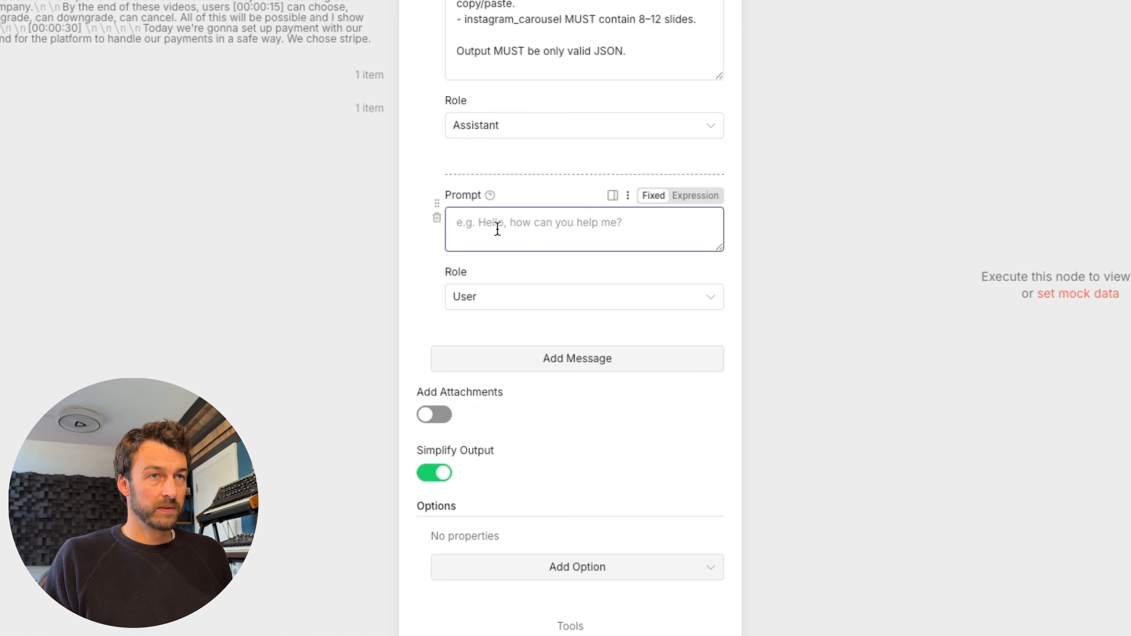
pyautogui.press('super+v')
pyautogui.click(715, 300)
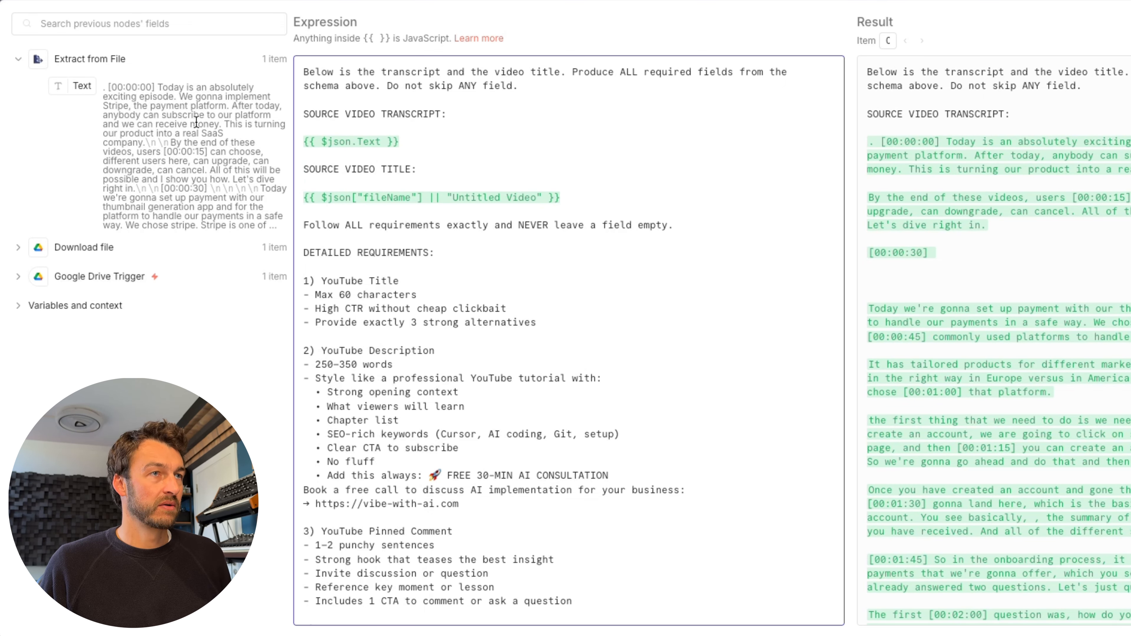
pyautogui.scroll(-1, 418, 217)
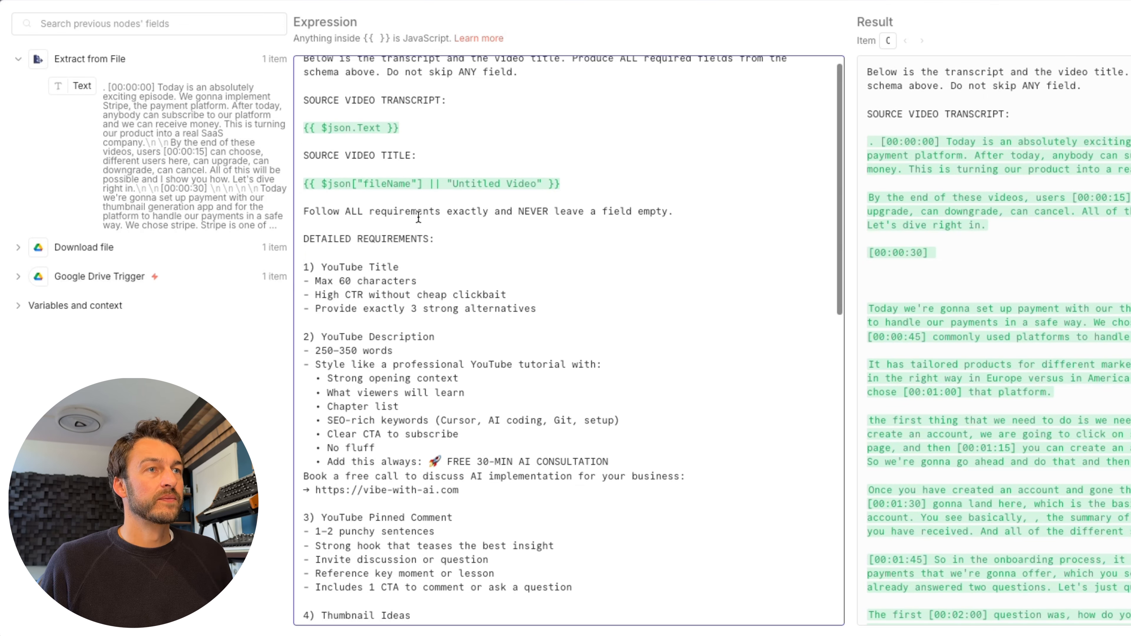
pyautogui.scroll(-1, 418, 218)
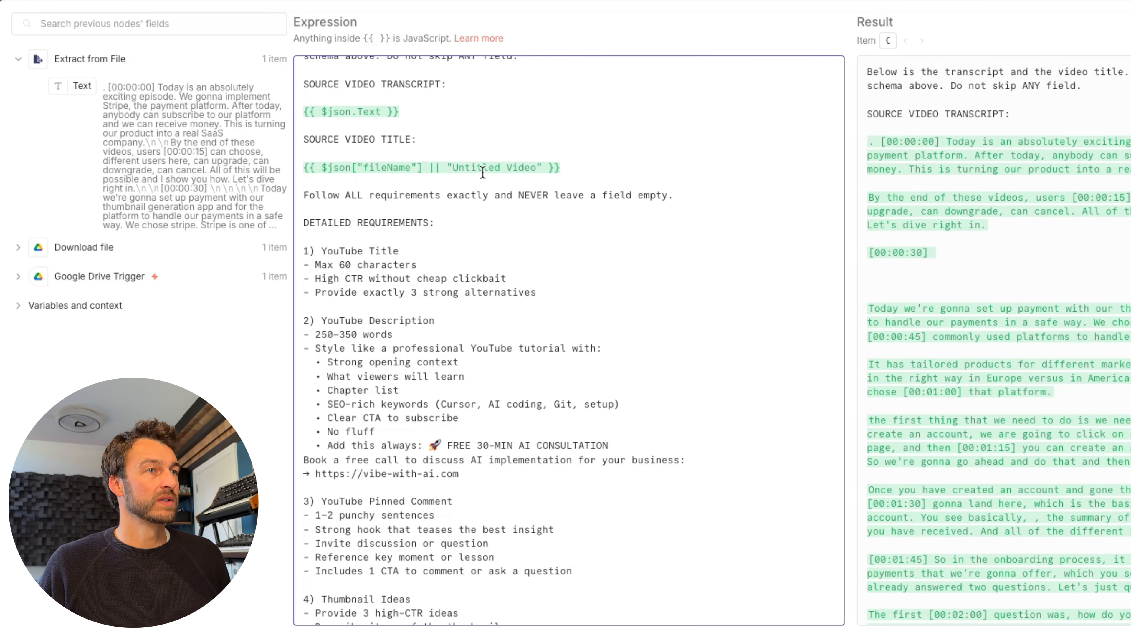
pyautogui.scroll(-1, 500, 215)
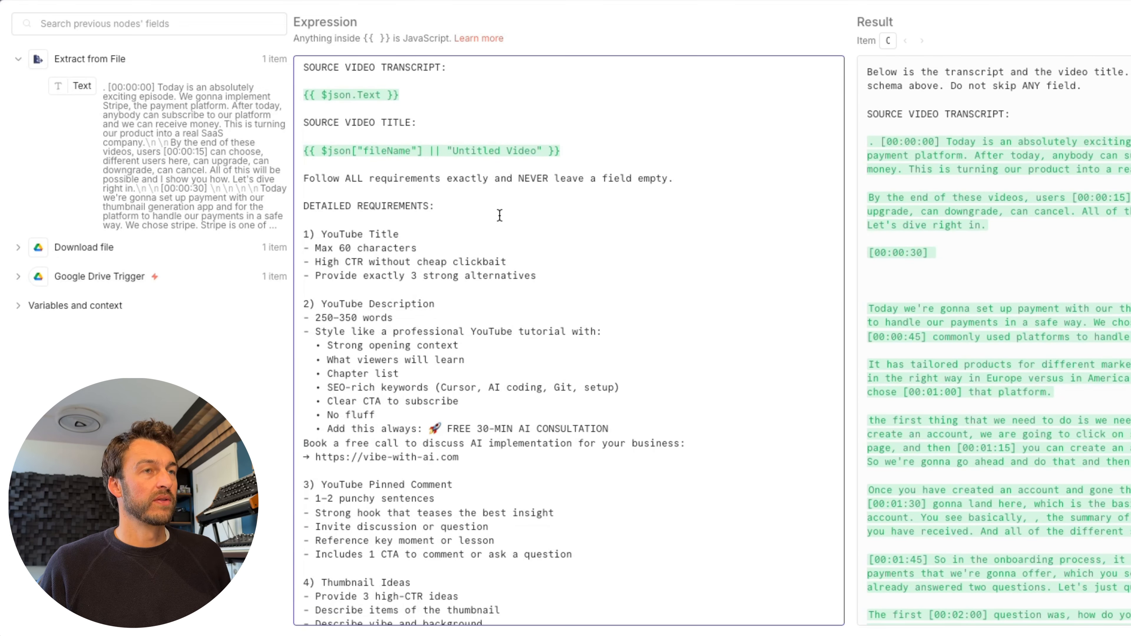
pyautogui.scroll(-6, 500, 215)
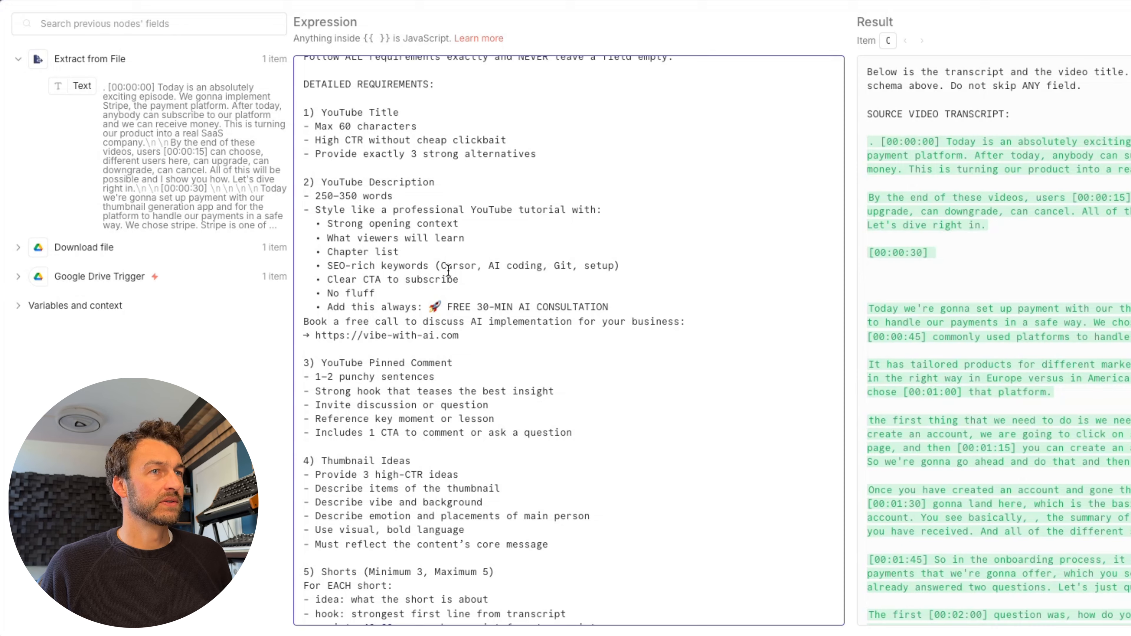
pyautogui.scroll(-1, 417, 211)
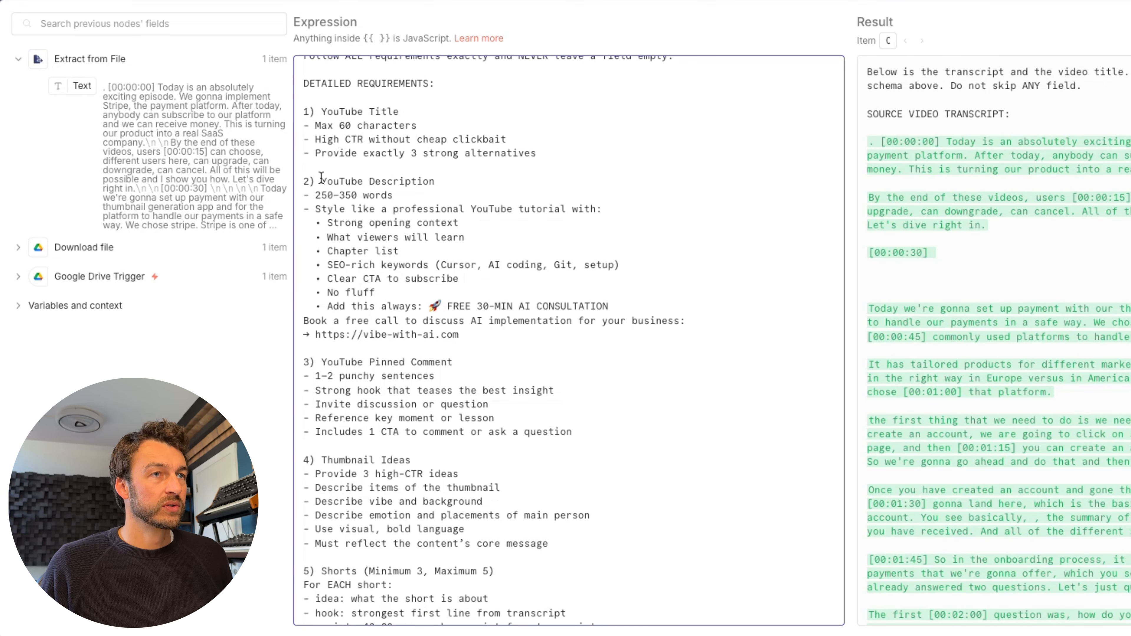
pyautogui.scroll(-2, 545, 346)
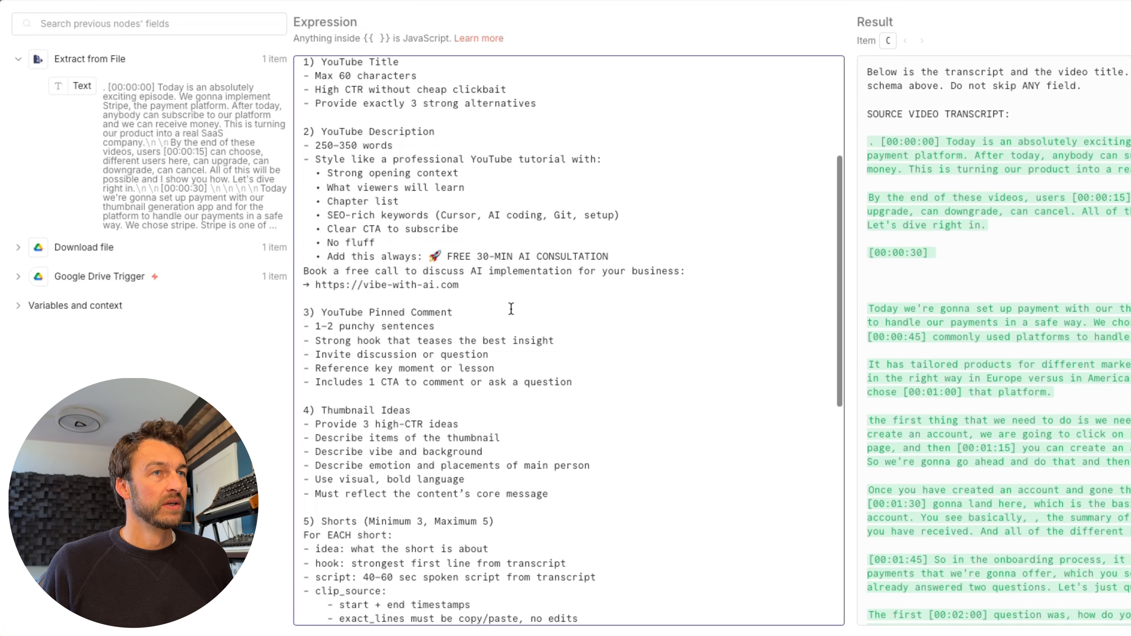
pyautogui.scroll(-1, 512, 245)
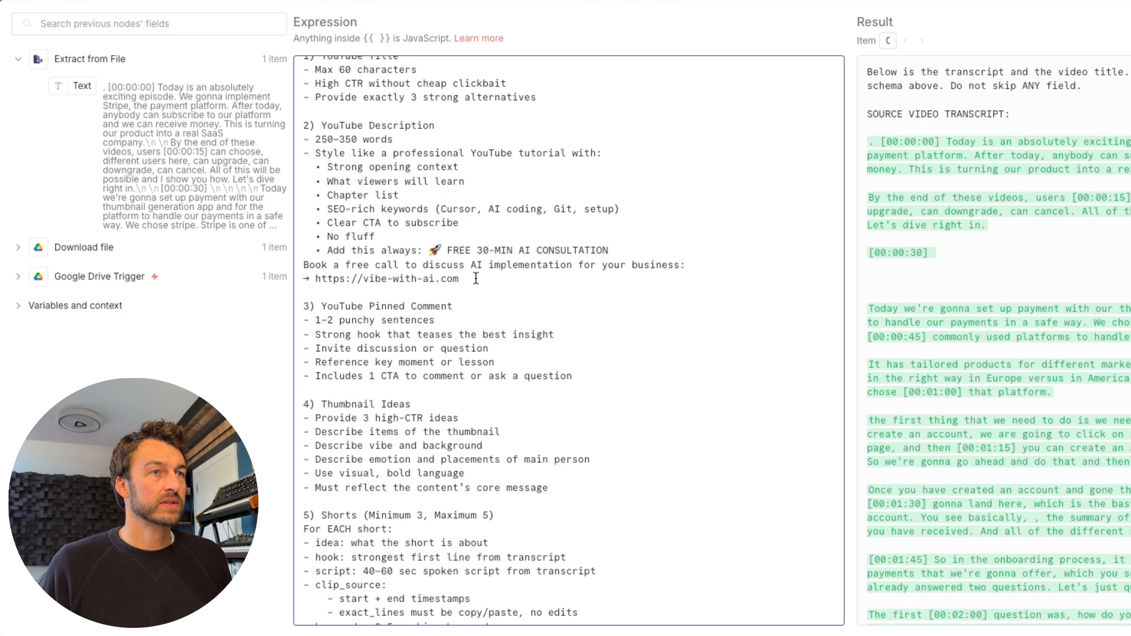
pyautogui.scroll(-3, 476, 278)
pyautogui.scroll(-1, 462, 229)
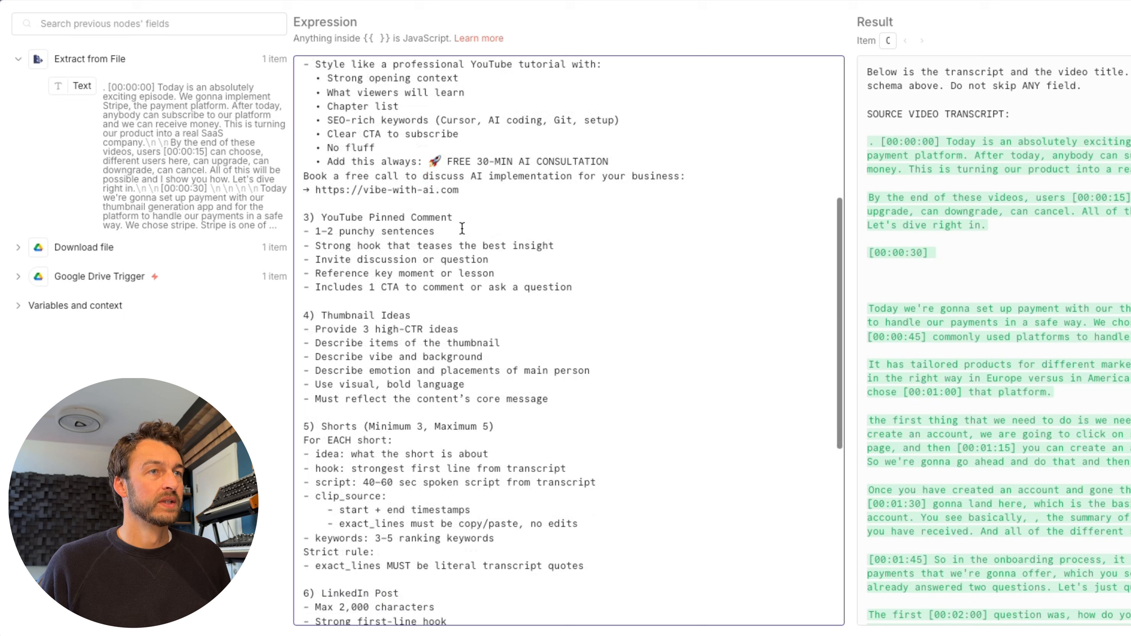
pyautogui.scroll(-3, 462, 229)
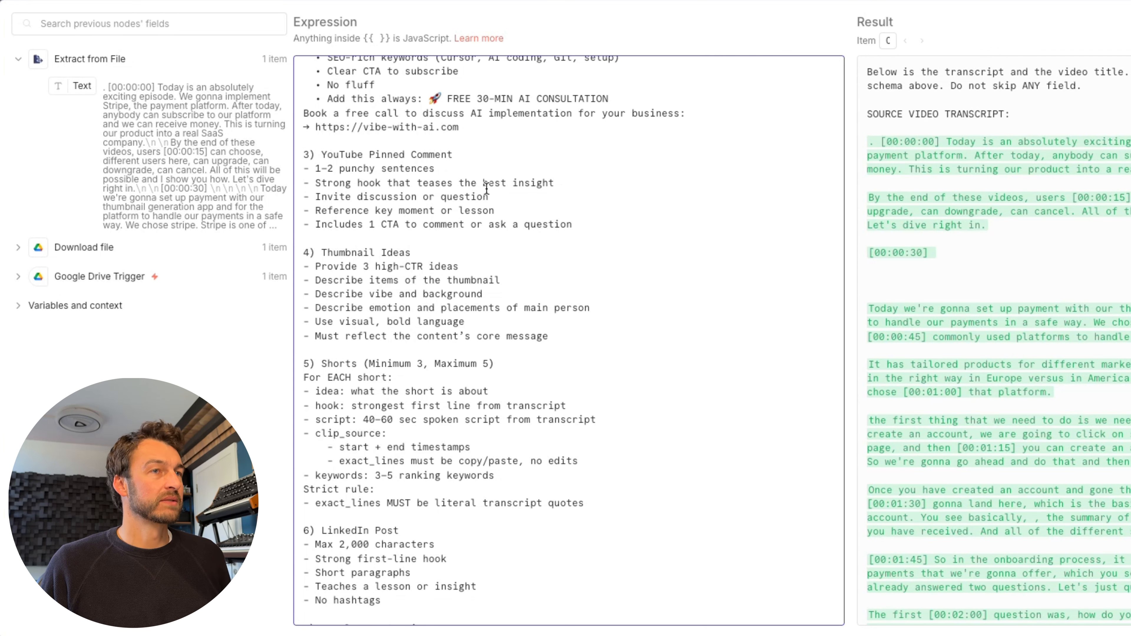
pyautogui.scroll(-2, 425, 232)
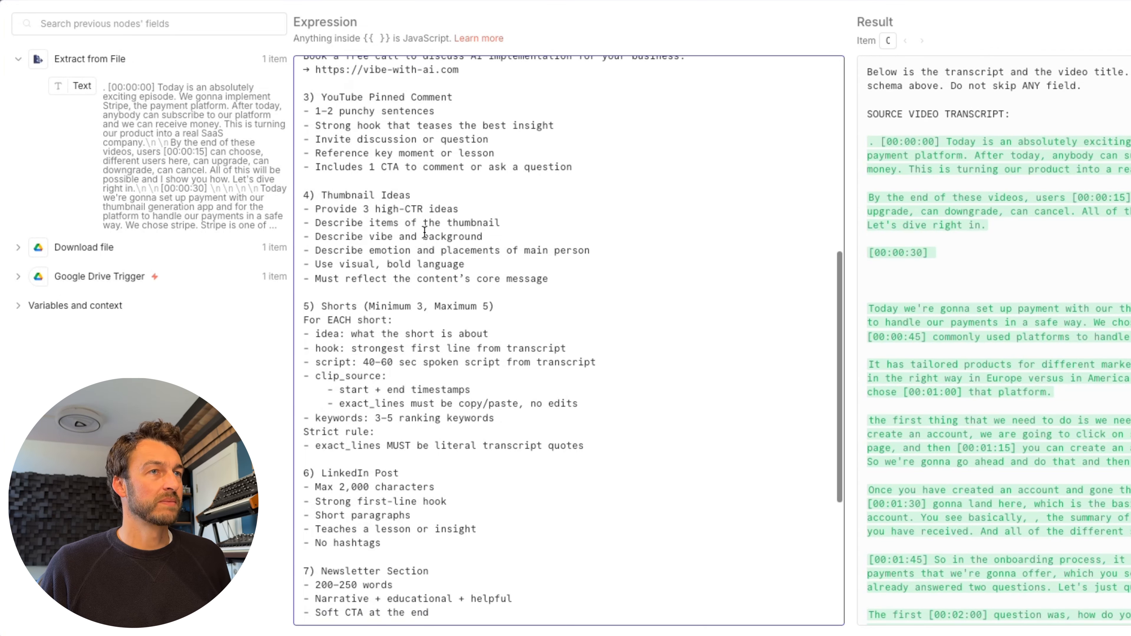
pyautogui.scroll(-1, 424, 232)
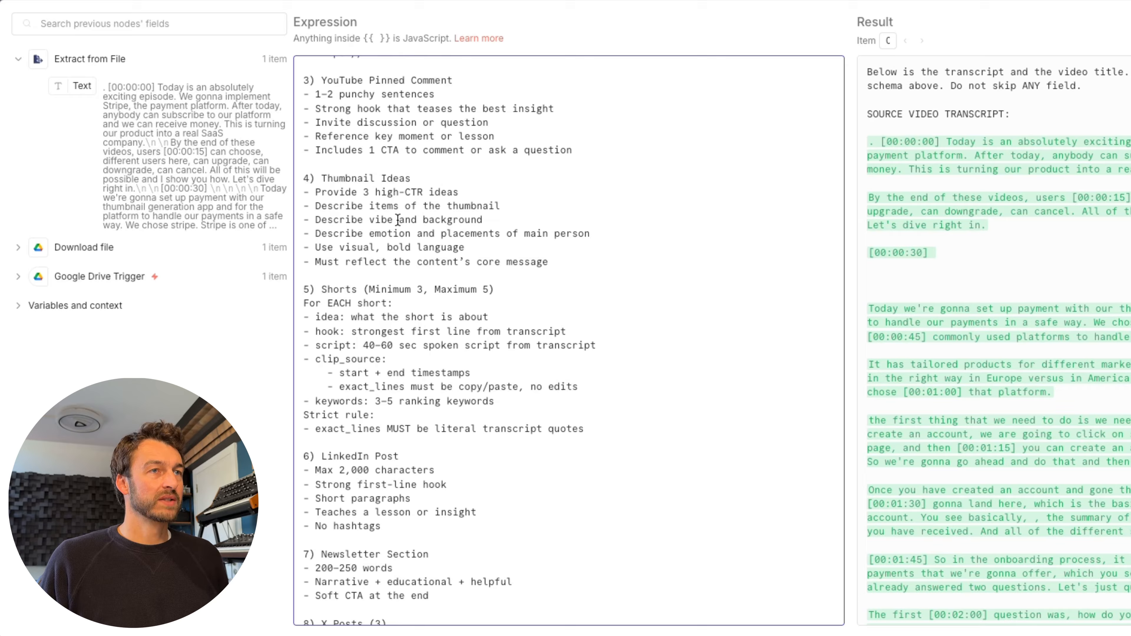
pyautogui.scroll(-2, 397, 214)
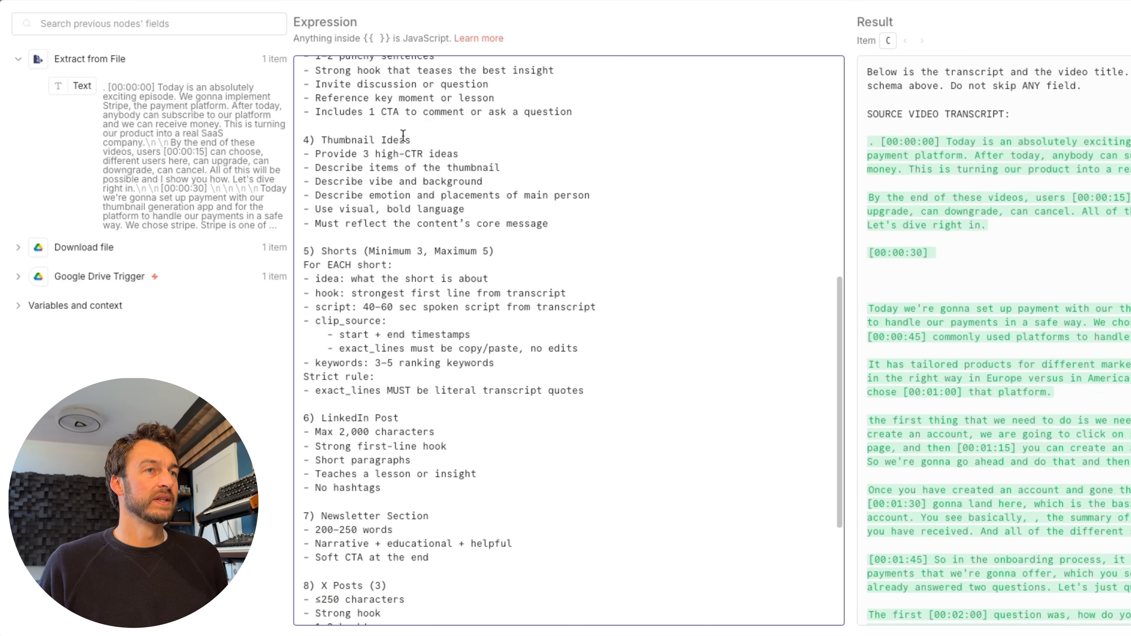
pyautogui.scroll(-5, 369, 153)
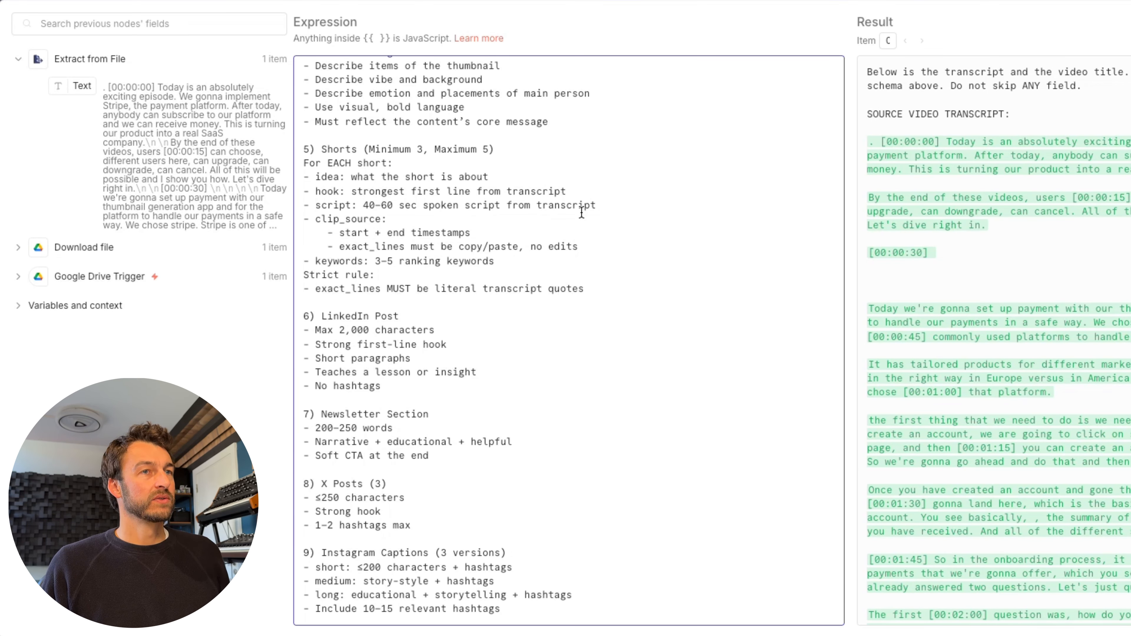
pyautogui.scroll(-5, 582, 212)
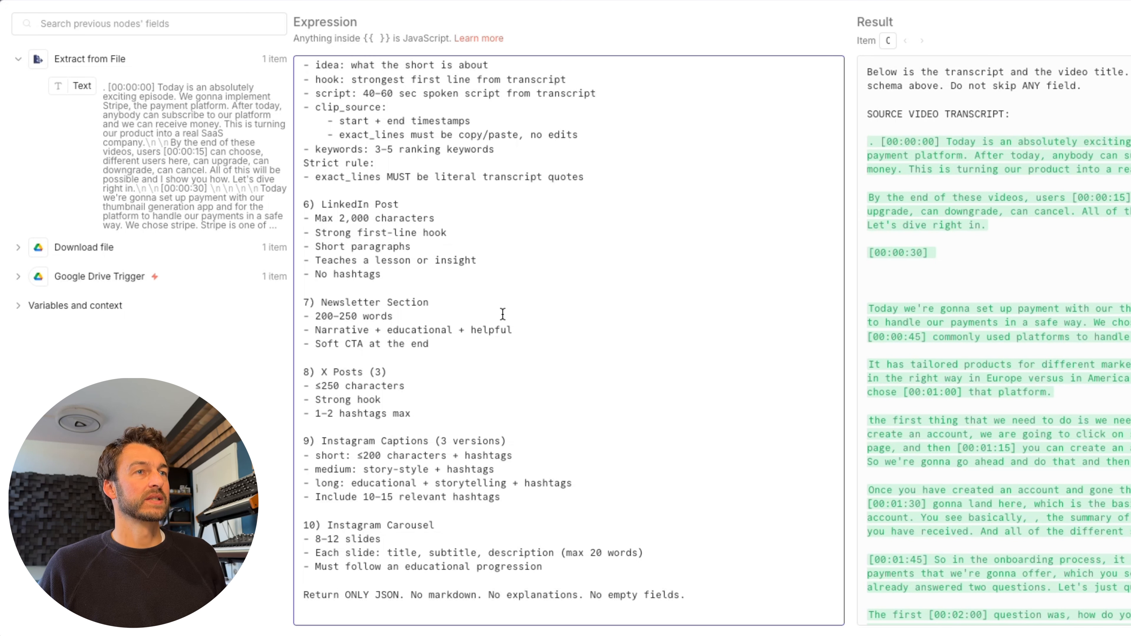
pyautogui.scroll(20, 502, 314)
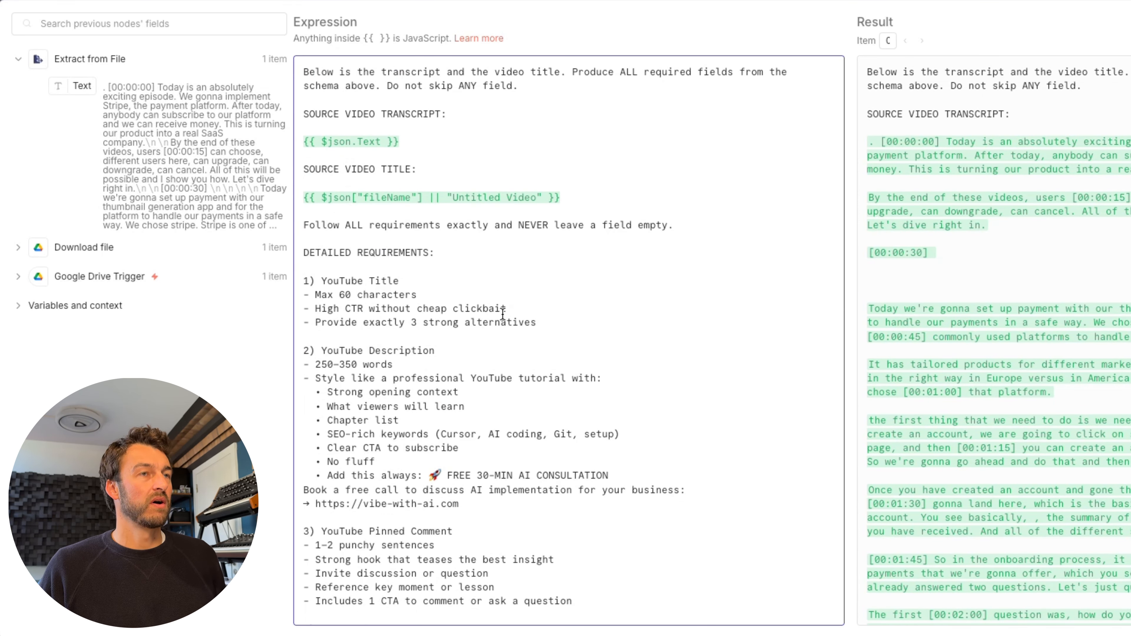
# - Add the Maximum Number of Tokens option and raise it from 1024 to 60000
pyautogui.press('Escape')
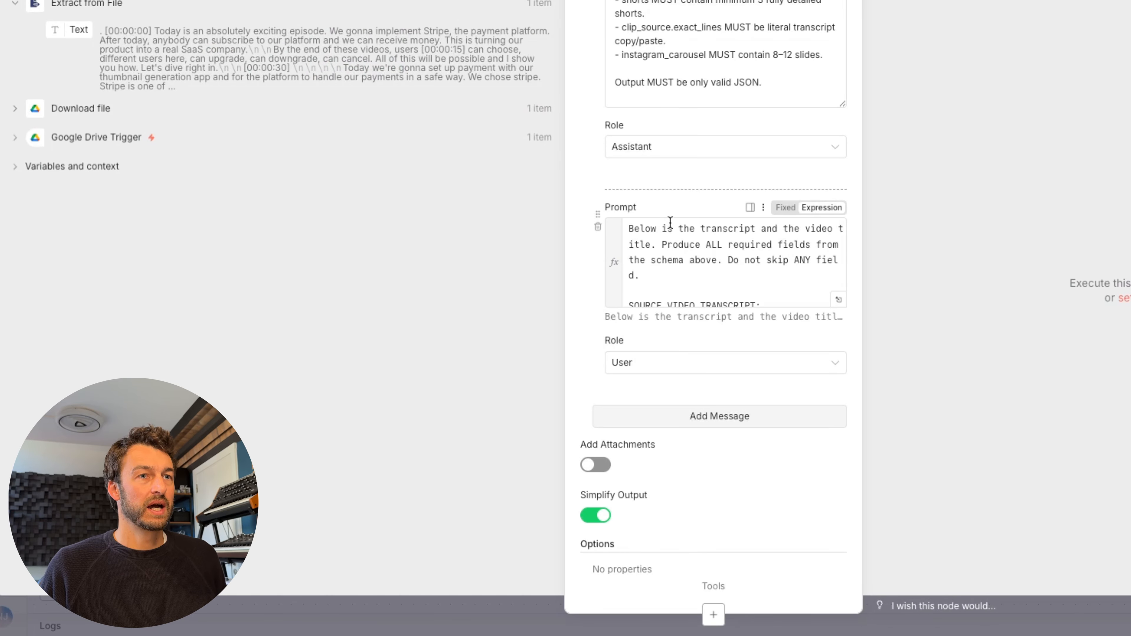
pyautogui.scroll(5, 670, 222)
pyautogui.scroll(-7, 684, 512)
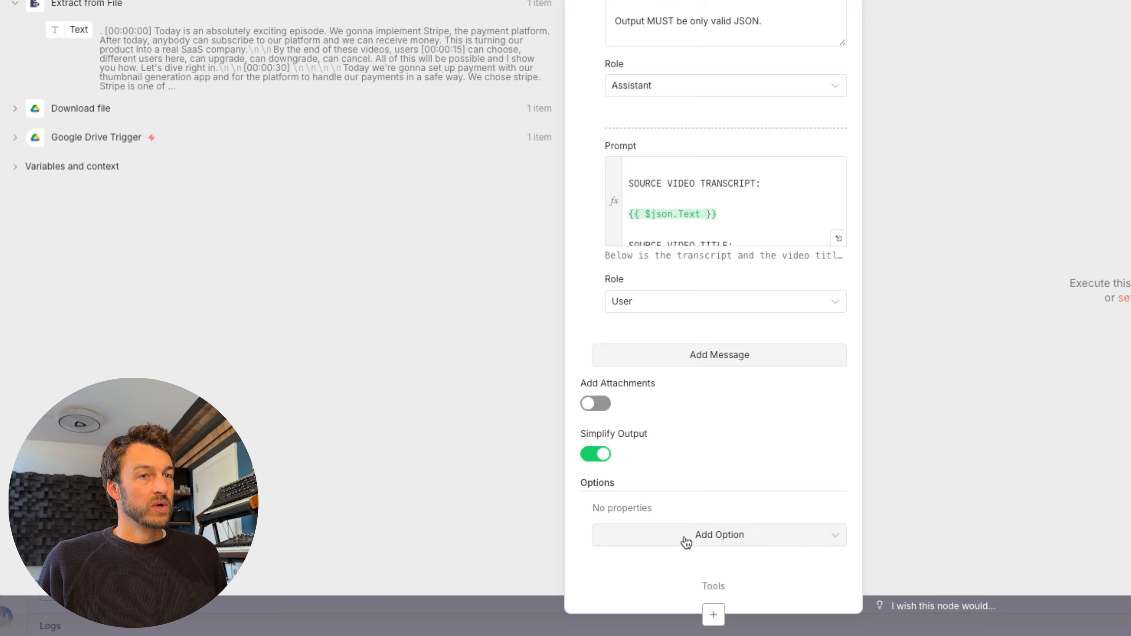
pyautogui.click(686, 538)
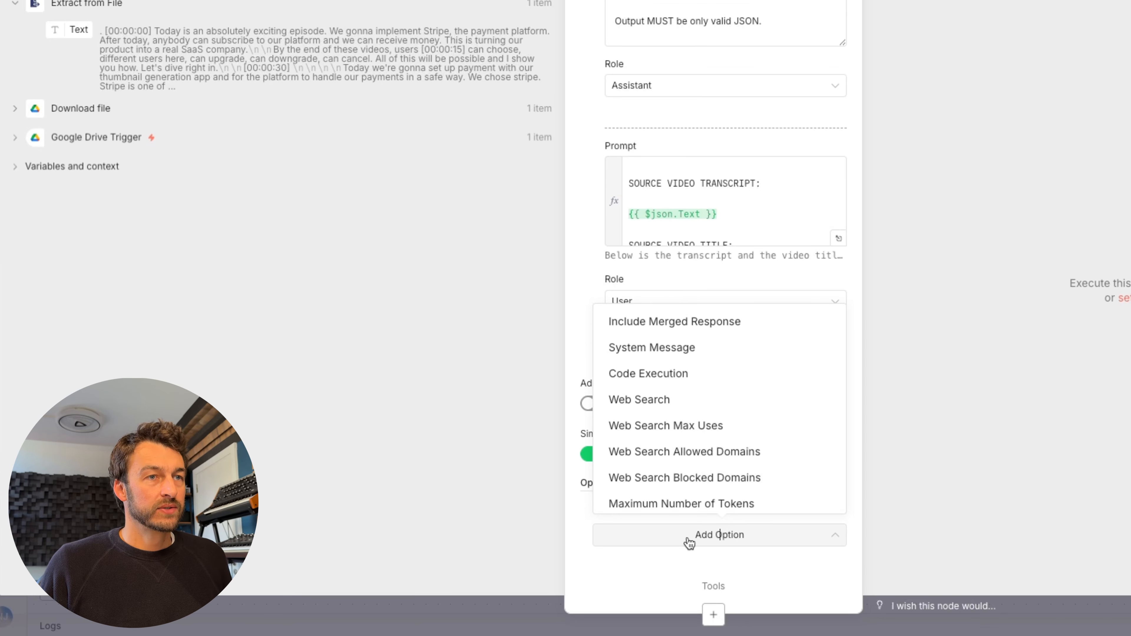
pyautogui.scroll(-2, 705, 470)
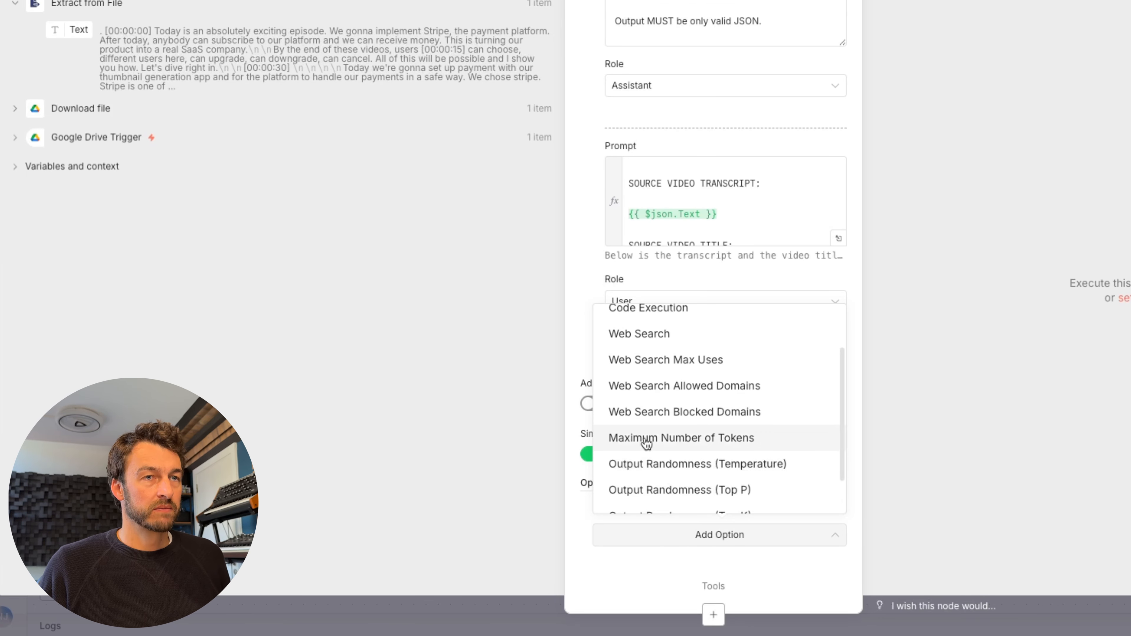
pyautogui.click(646, 439)
pyautogui.scroll(-1, 699, 505)
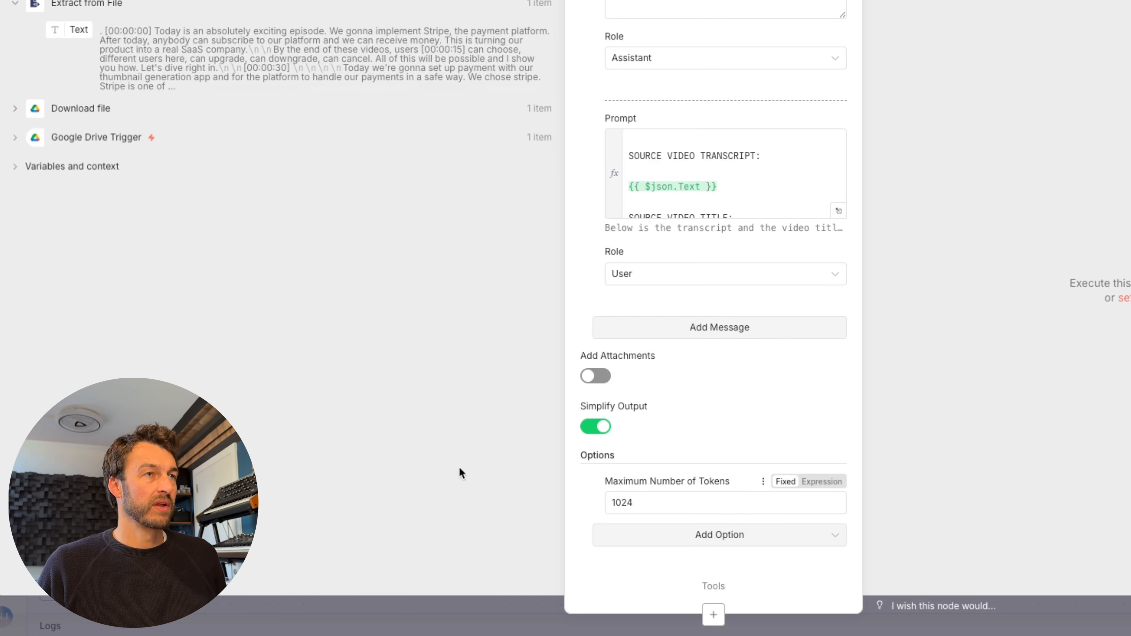
pyautogui.click(653, 508)
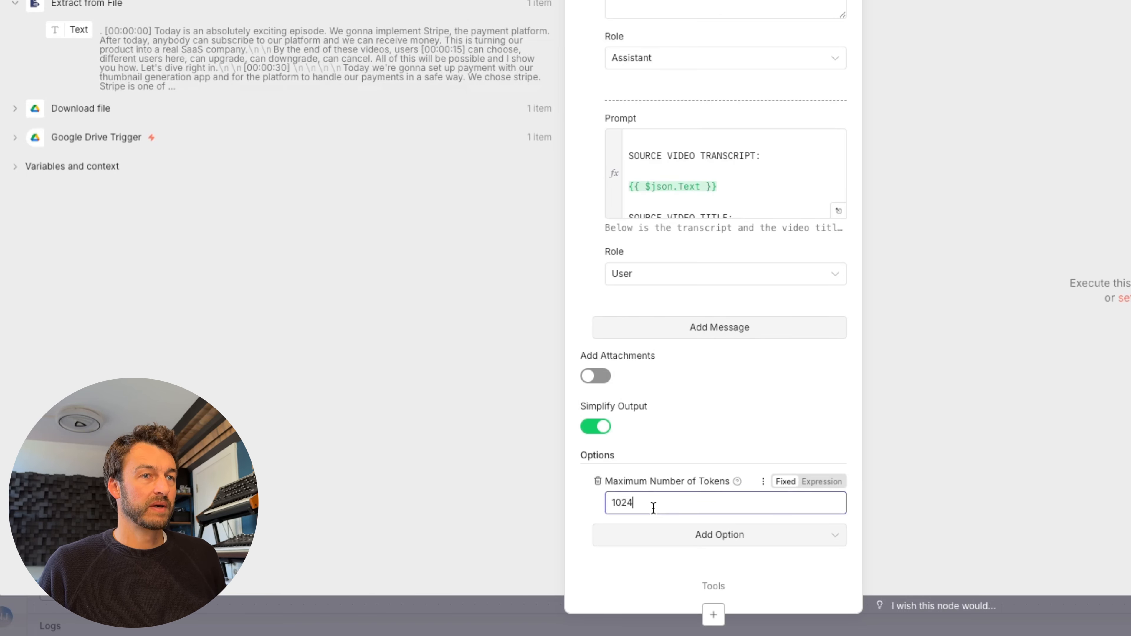
pyautogui.doubleClick(654, 508)
pyautogui.press('BackSpace')
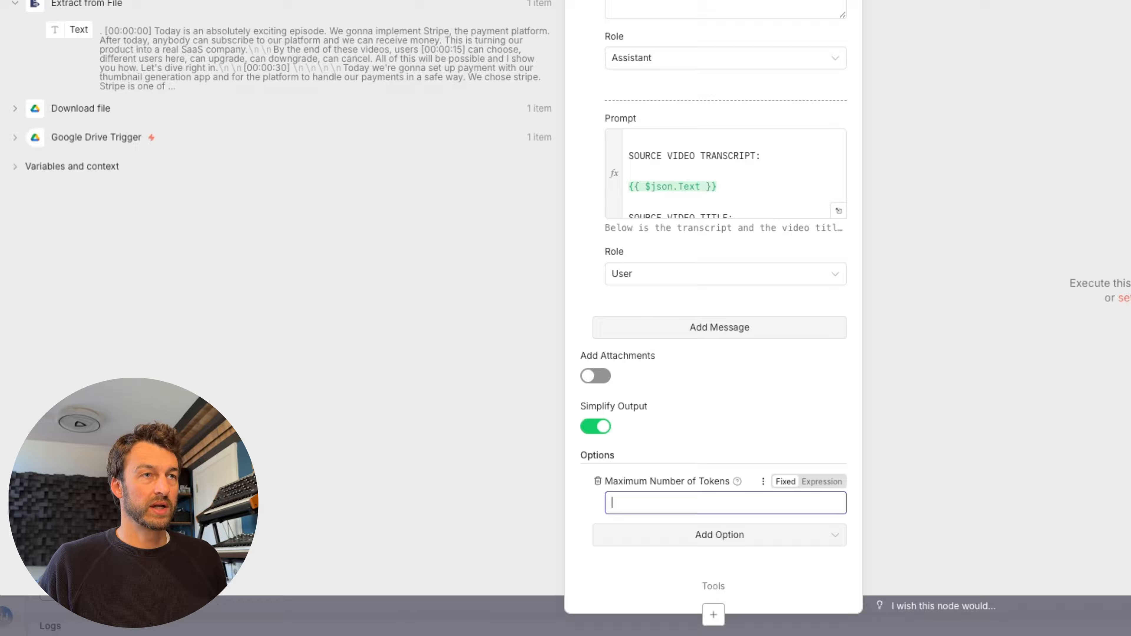
pyautogui.write('60000')
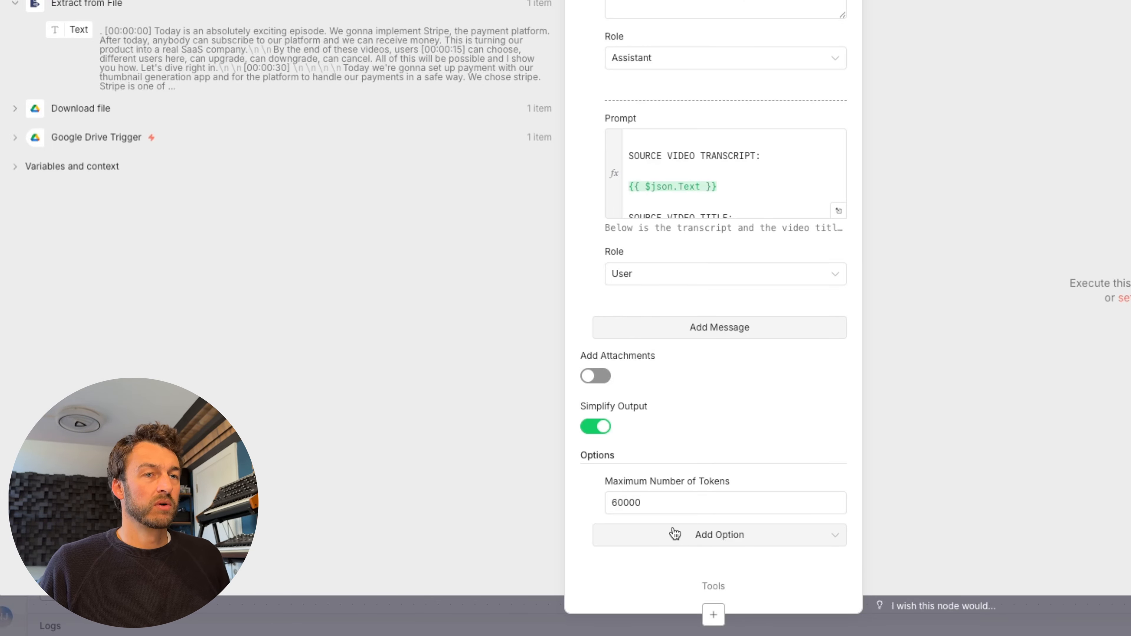
pyautogui.click(669, 539)
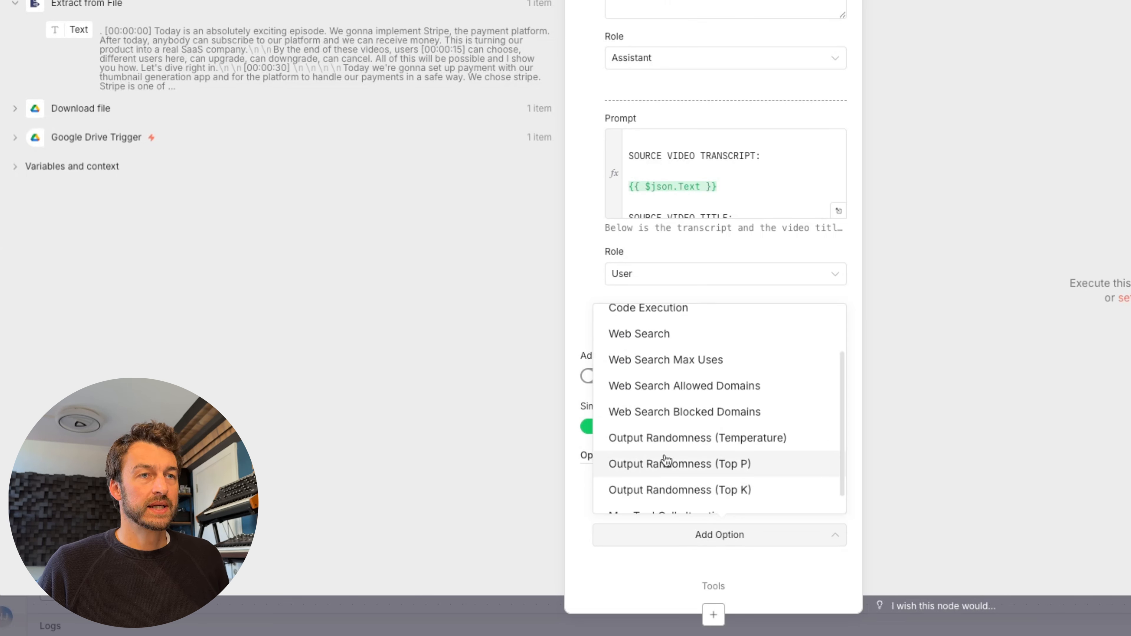
# - Add the Output Randomness (Temperature) option and change it from 1,0 to 0.4
pyautogui.click(680, 440)
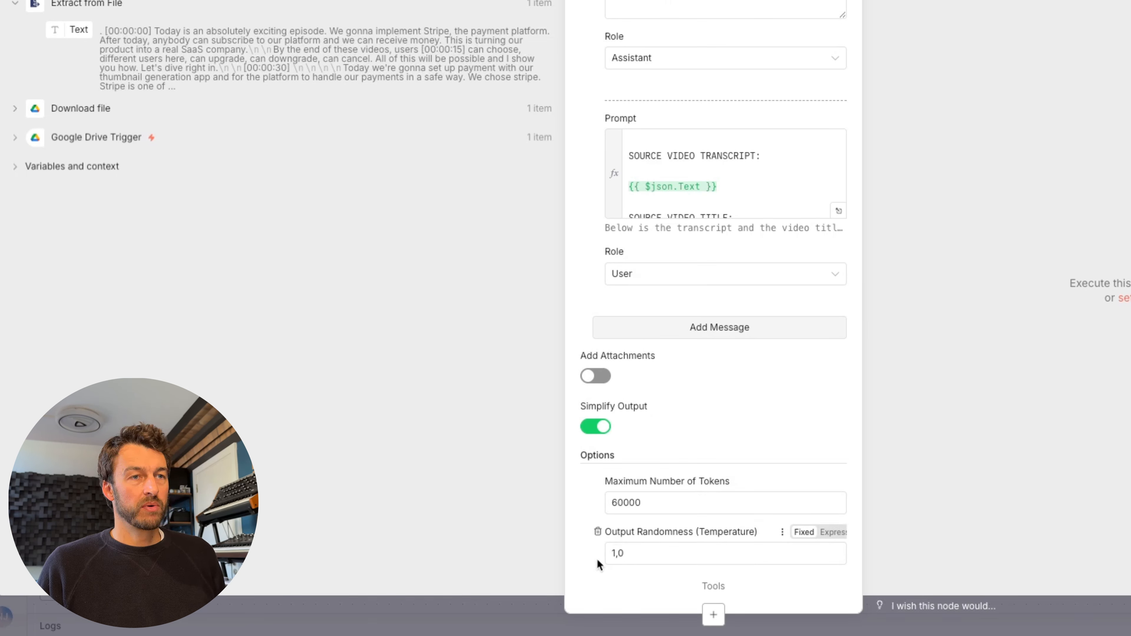
pyautogui.click(628, 554)
pyautogui.doubleClick(630, 554)
pyautogui.write('0.4')
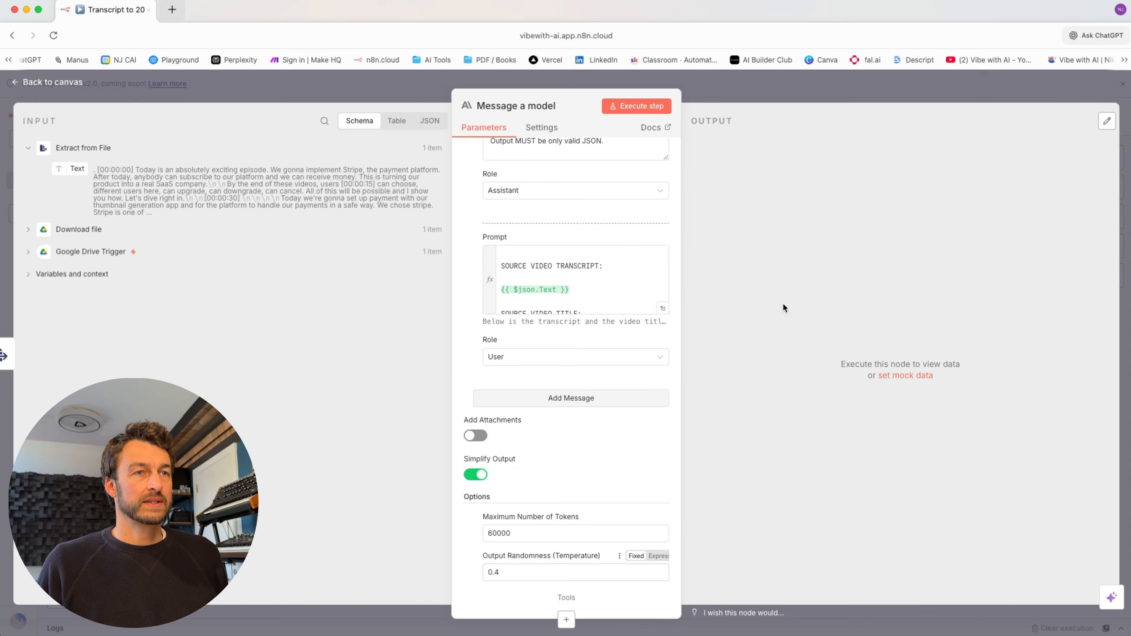
pyautogui.click(995, 206)
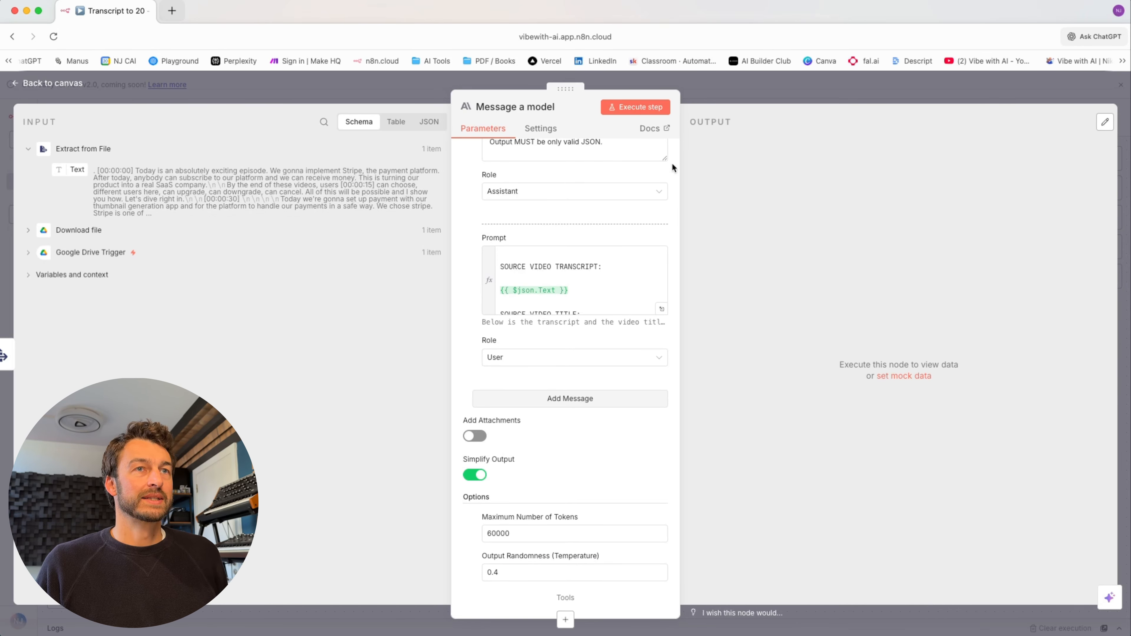
# - Run the Message a model step to generate the YouTube titles and carousel content
pyautogui.click(630, 109)
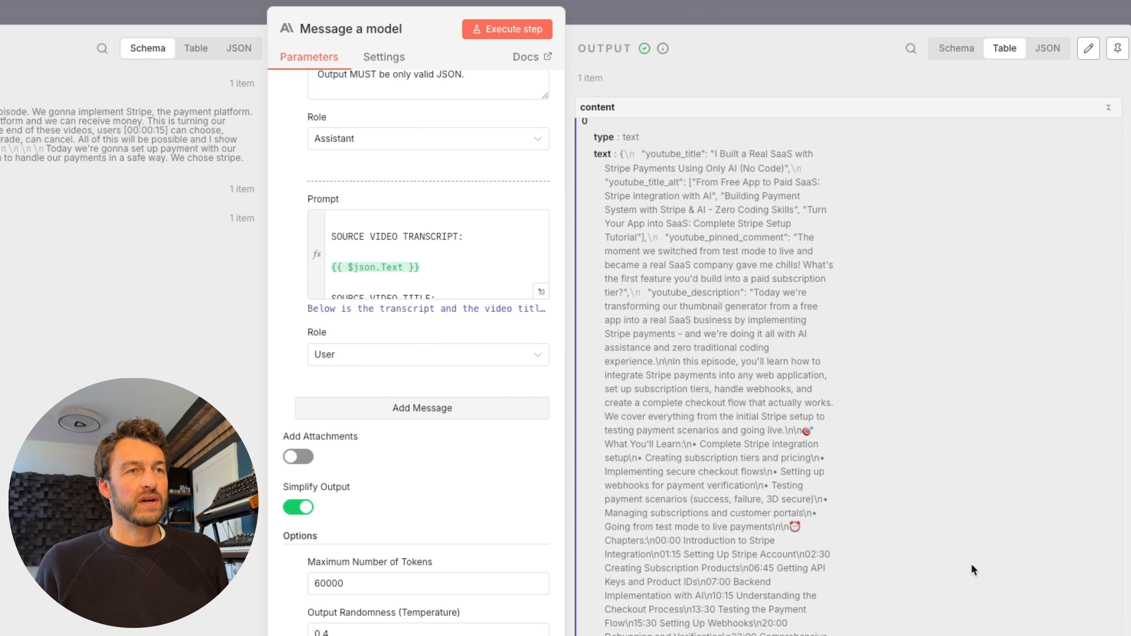
pyautogui.scroll(-10, 971, 563)
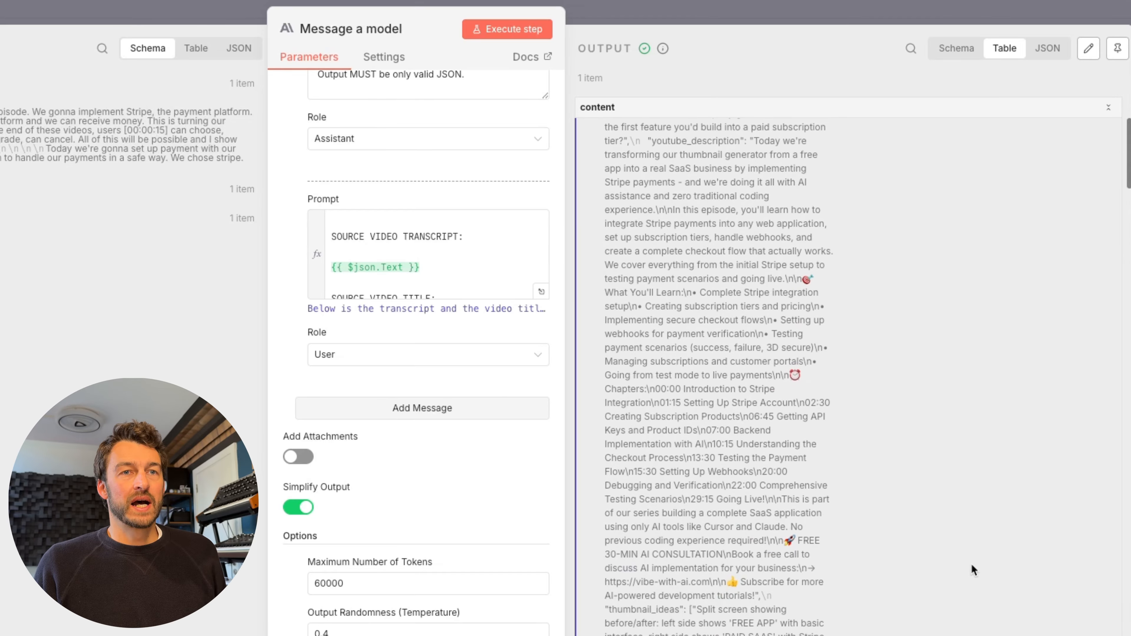
pyautogui.scroll(-20, 971, 563)
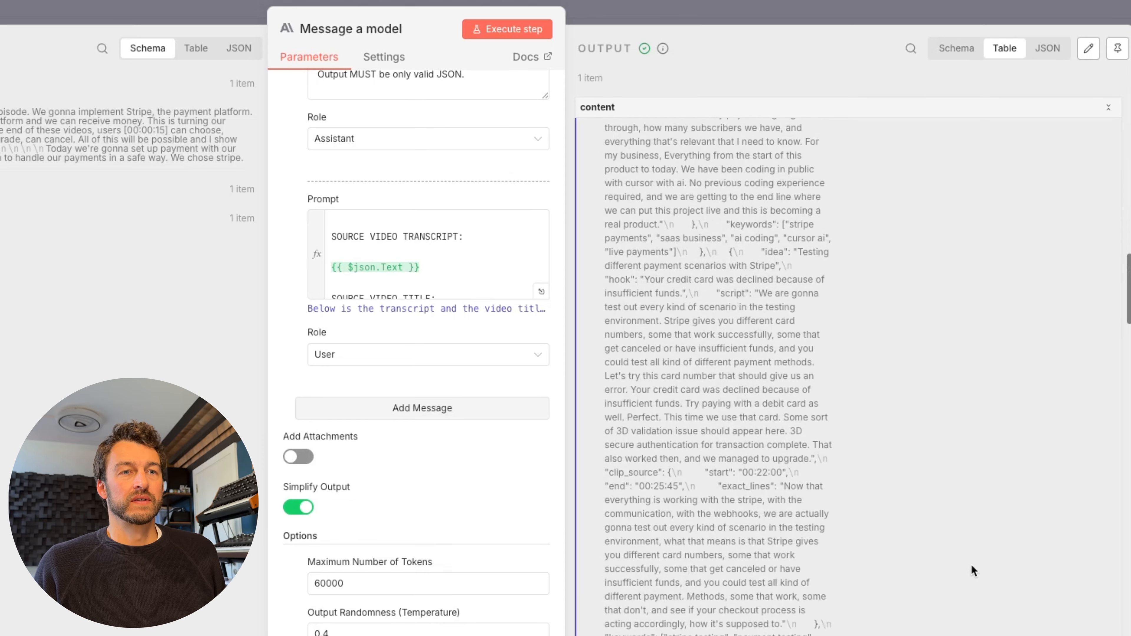
pyautogui.scroll(-15, 971, 564)
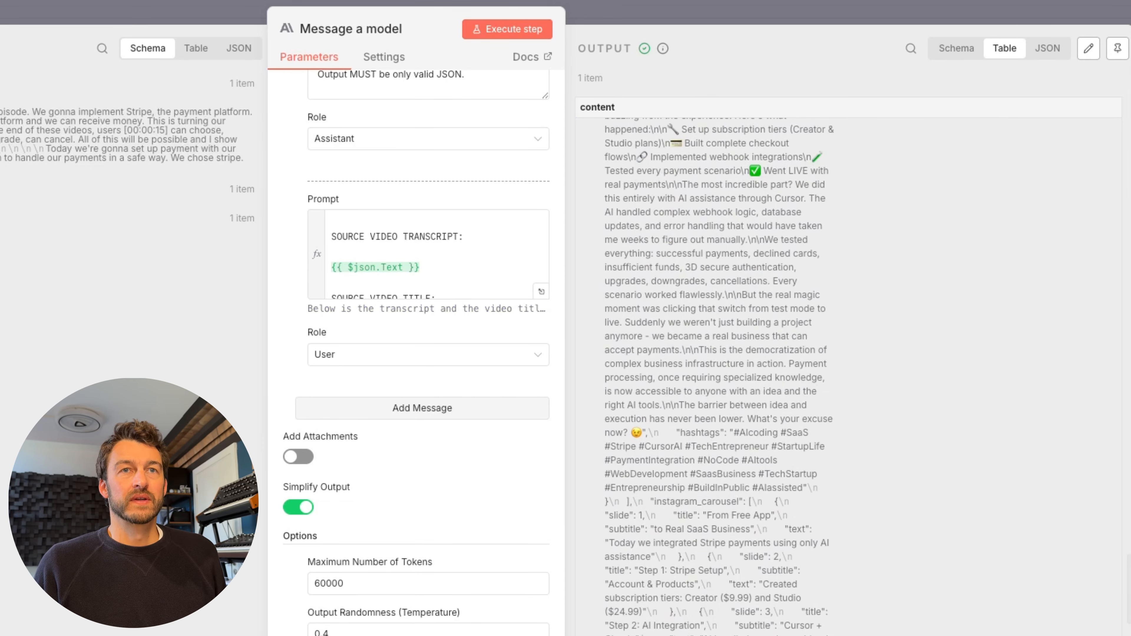
# - Inspect the model output in Schema and JSON views, then return to the canvas
pyautogui.click(947, 52)
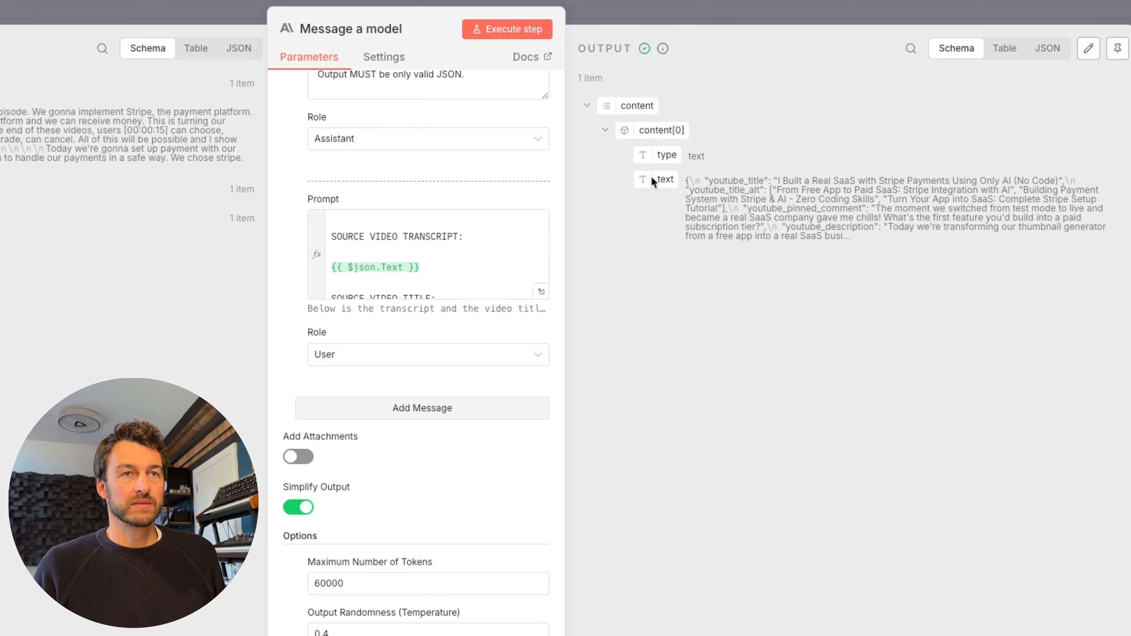
pyautogui.click(1056, 52)
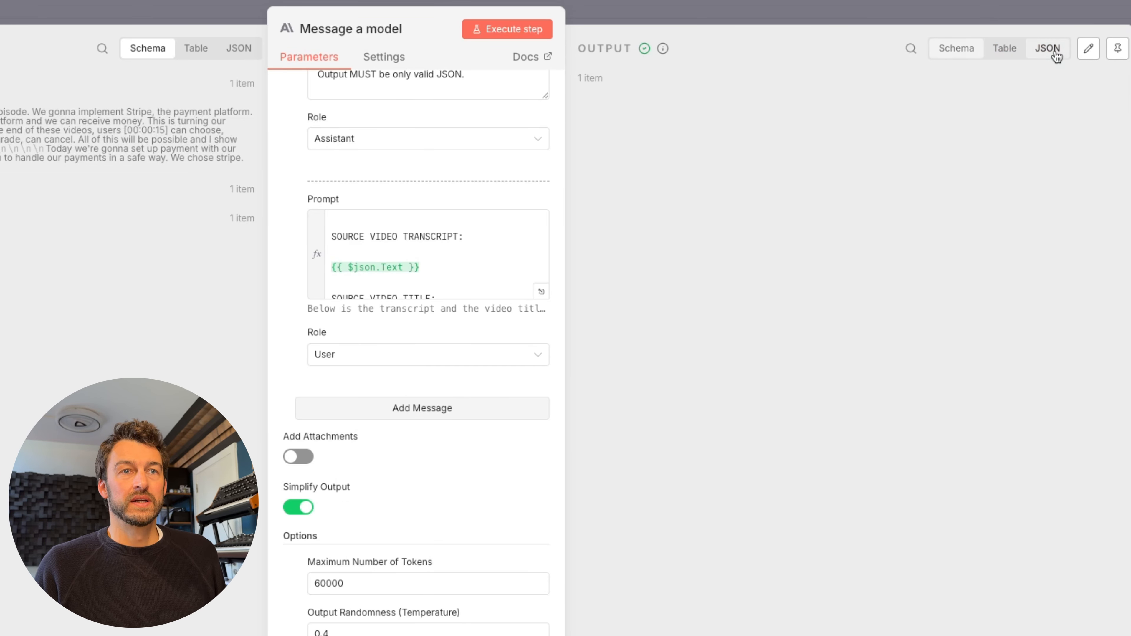
pyautogui.scroll(-20, 947, 270)
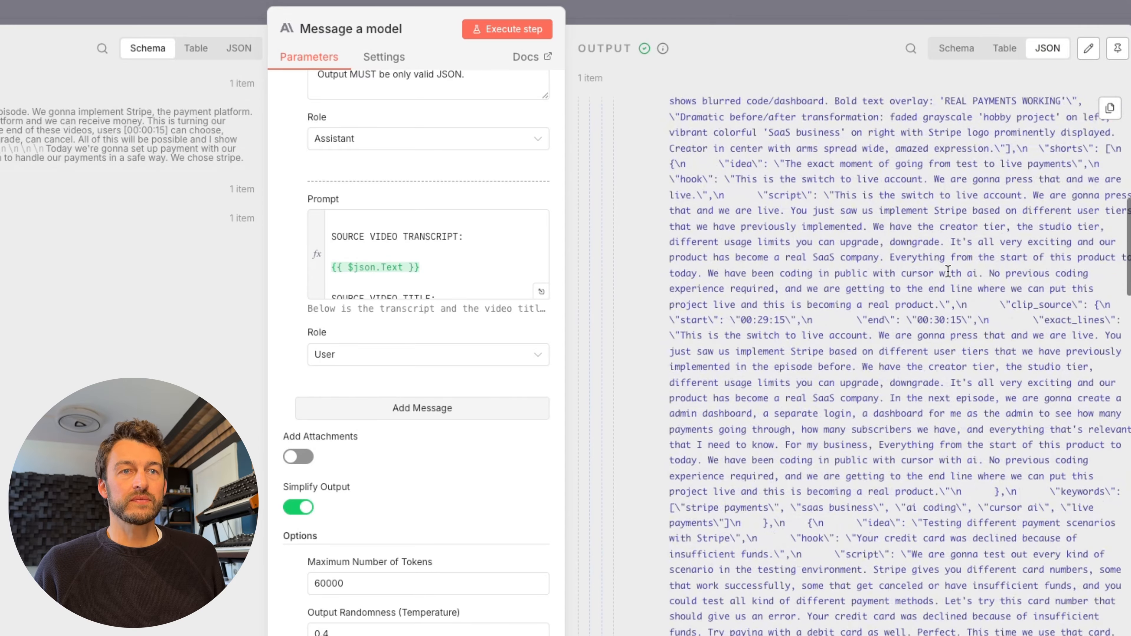
pyautogui.scroll(-10, 948, 270)
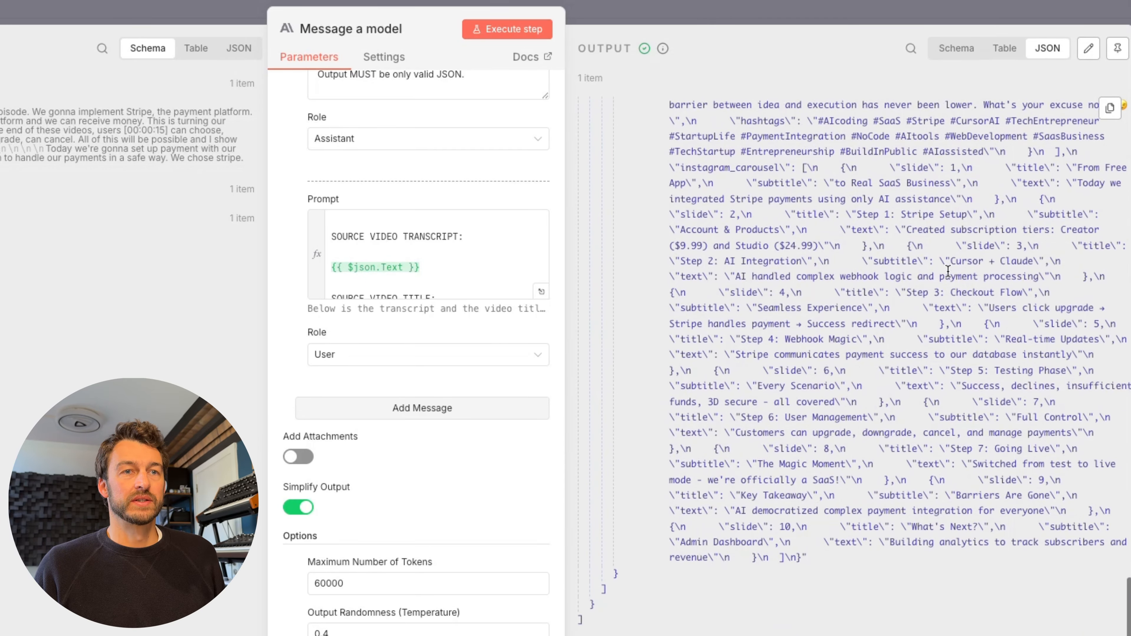
pyautogui.scroll(20, 947, 270)
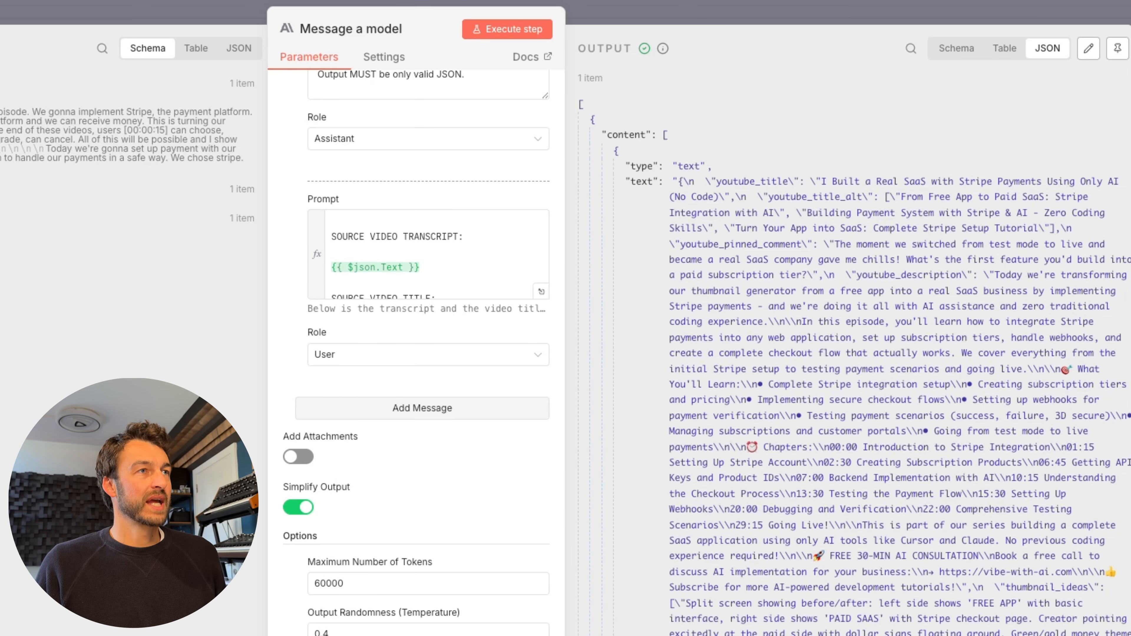
pyautogui.click(22, 78)
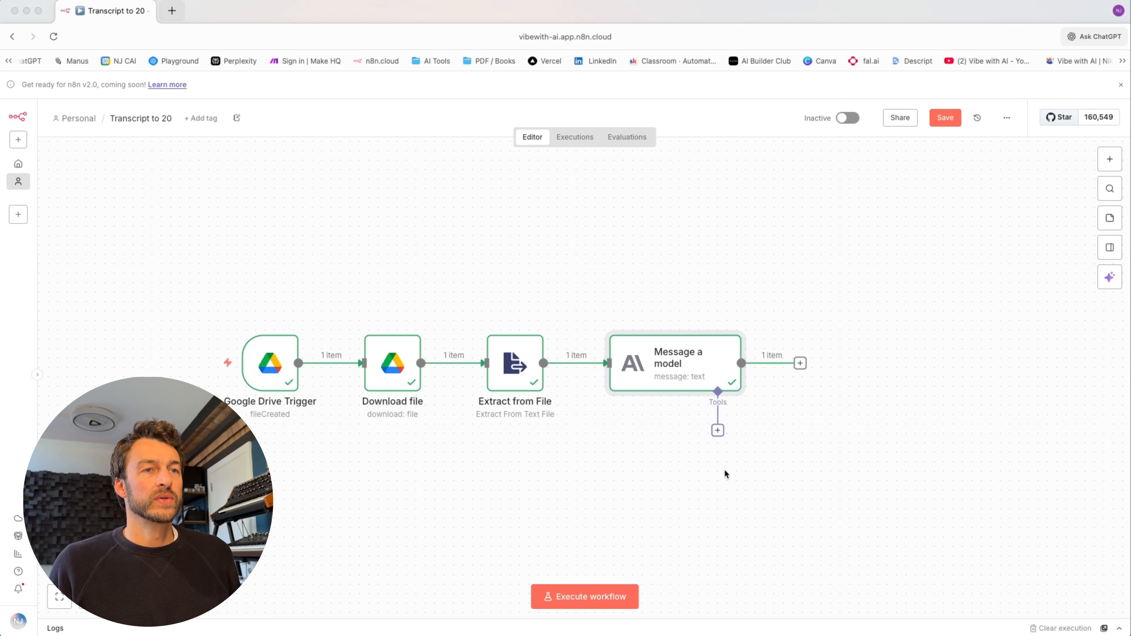
pyautogui.hscroll(2, 547, 479)
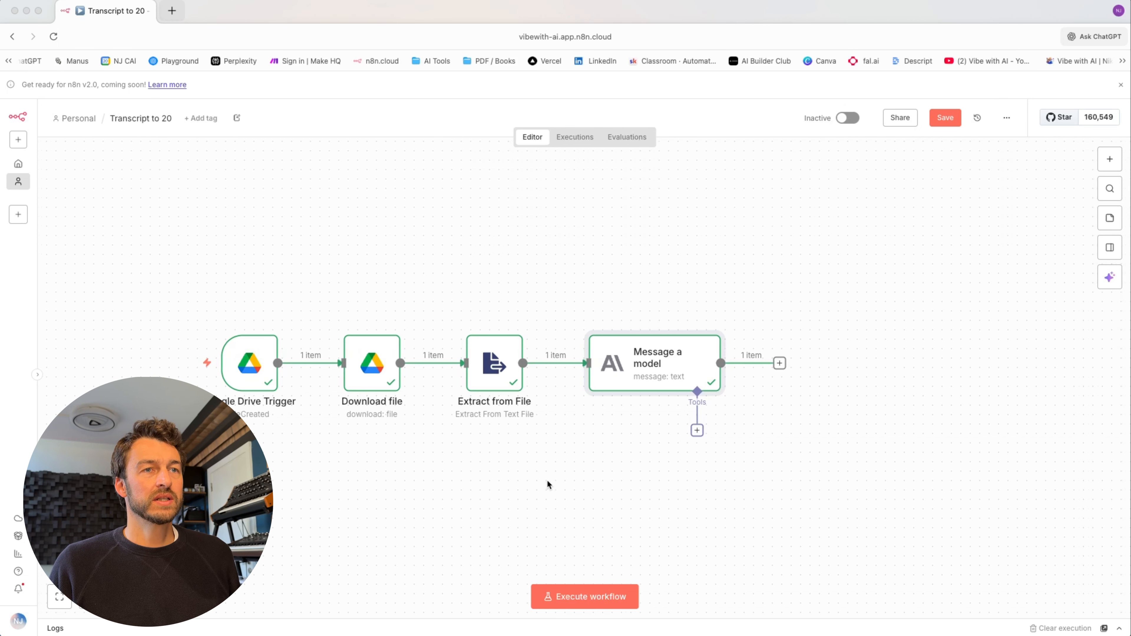
pyautogui.hscroll(3, 547, 480)
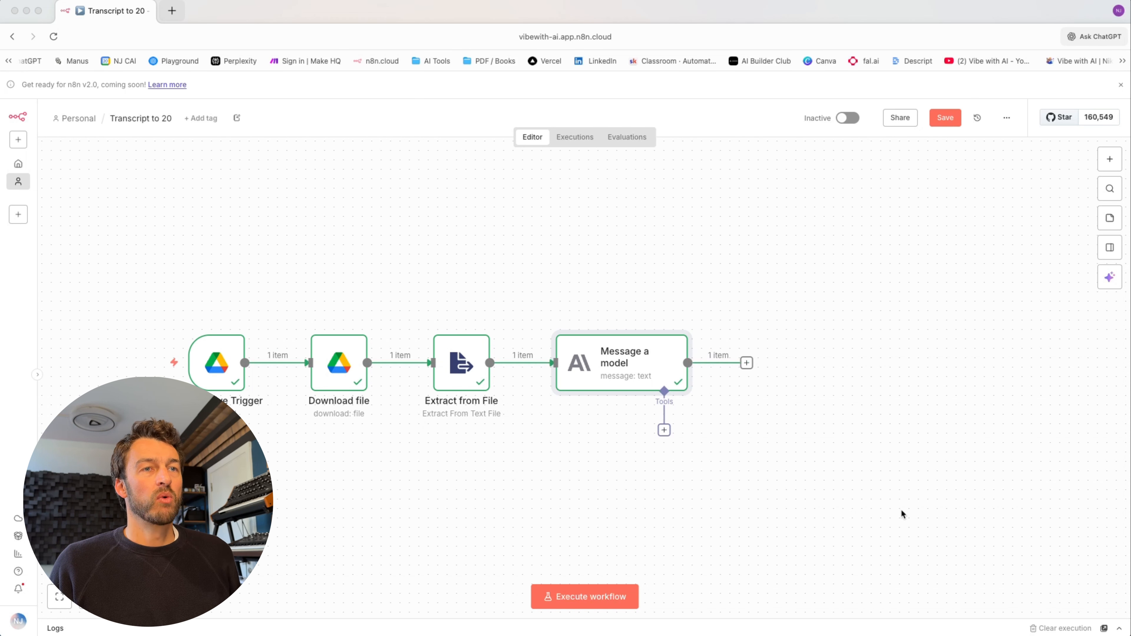
pyautogui.click(747, 365)
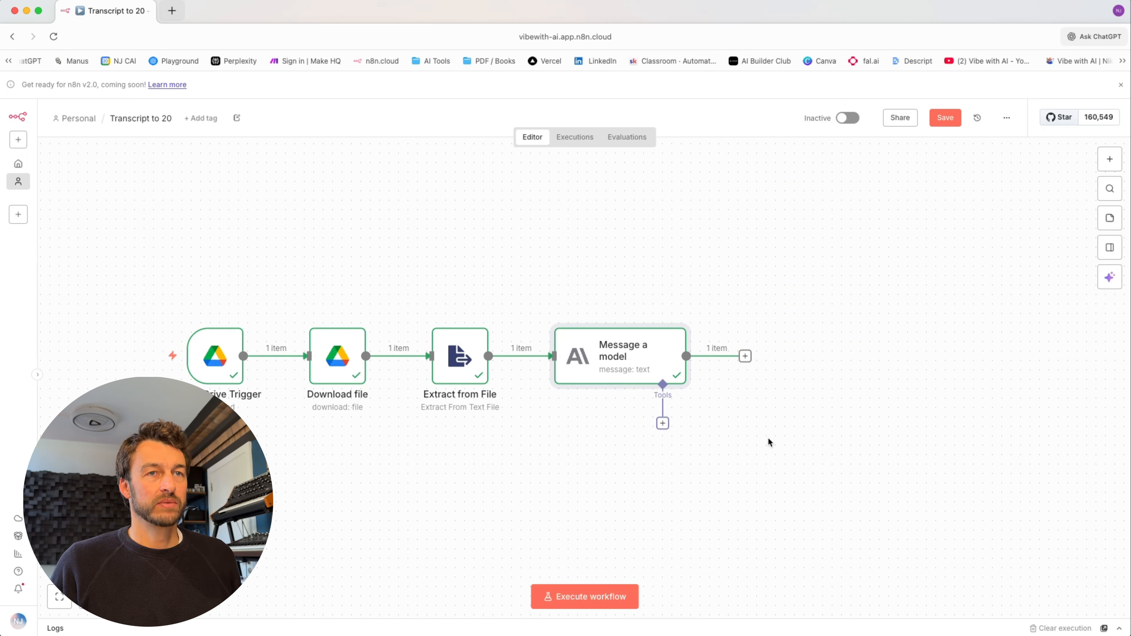
# - Add a Code in JavaScript step right after Message a model
pyautogui.click(745, 356)
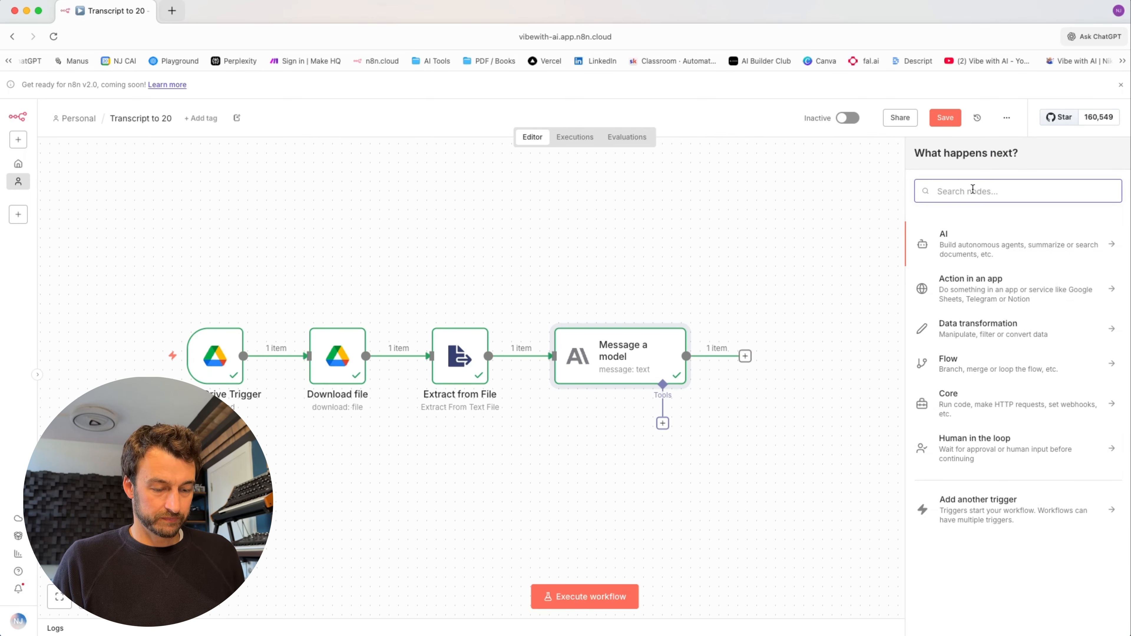
pyautogui.write('code')
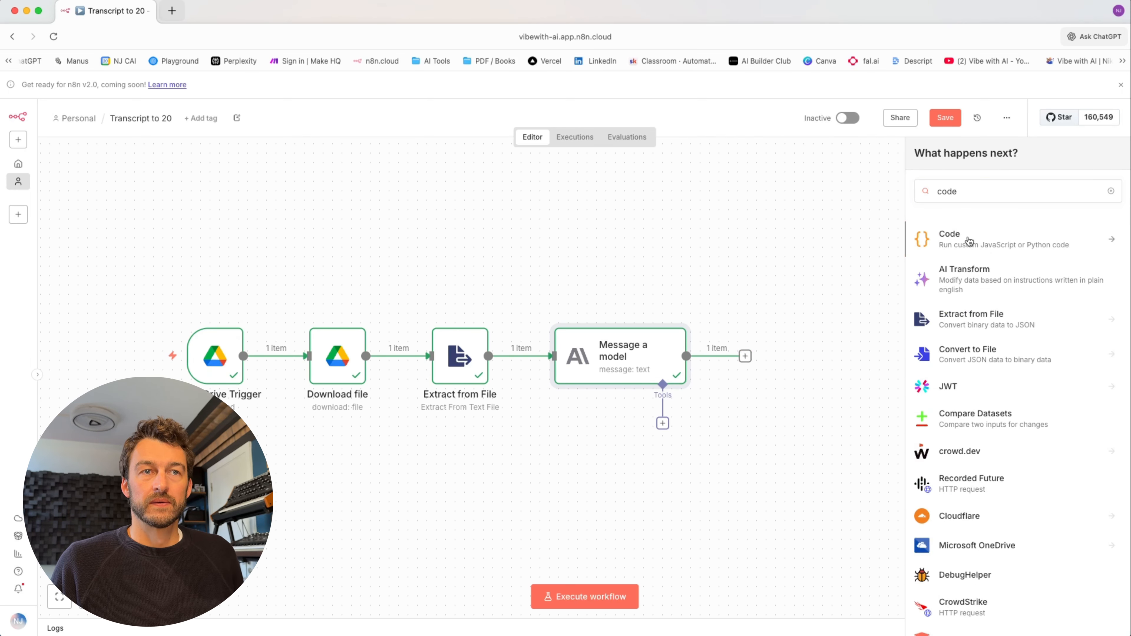
pyautogui.click(966, 239)
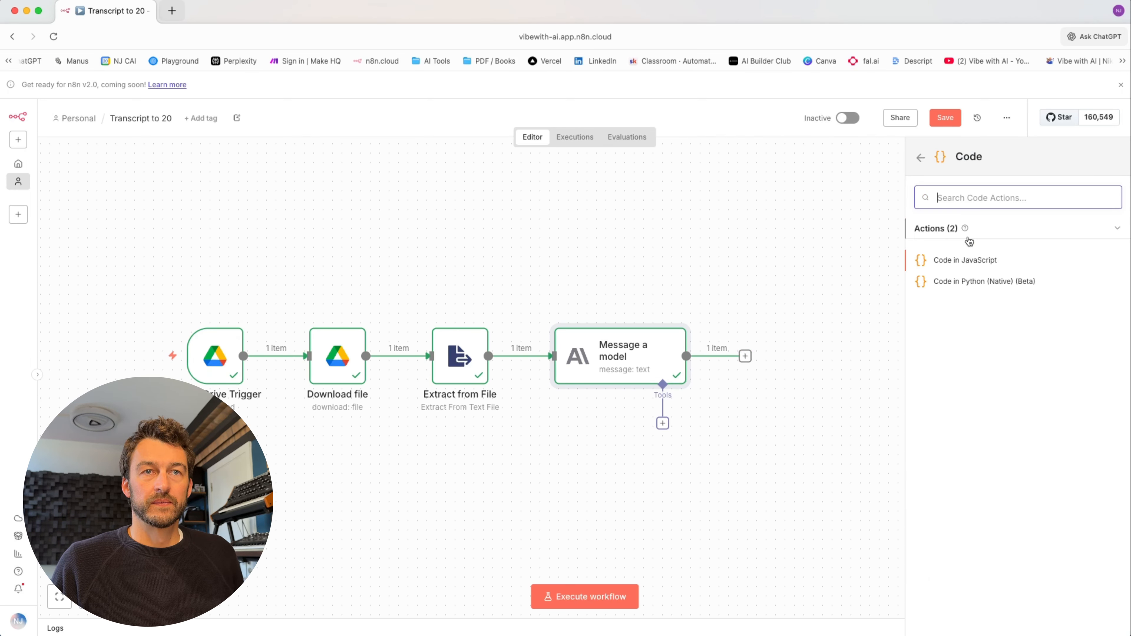
pyautogui.click(969, 262)
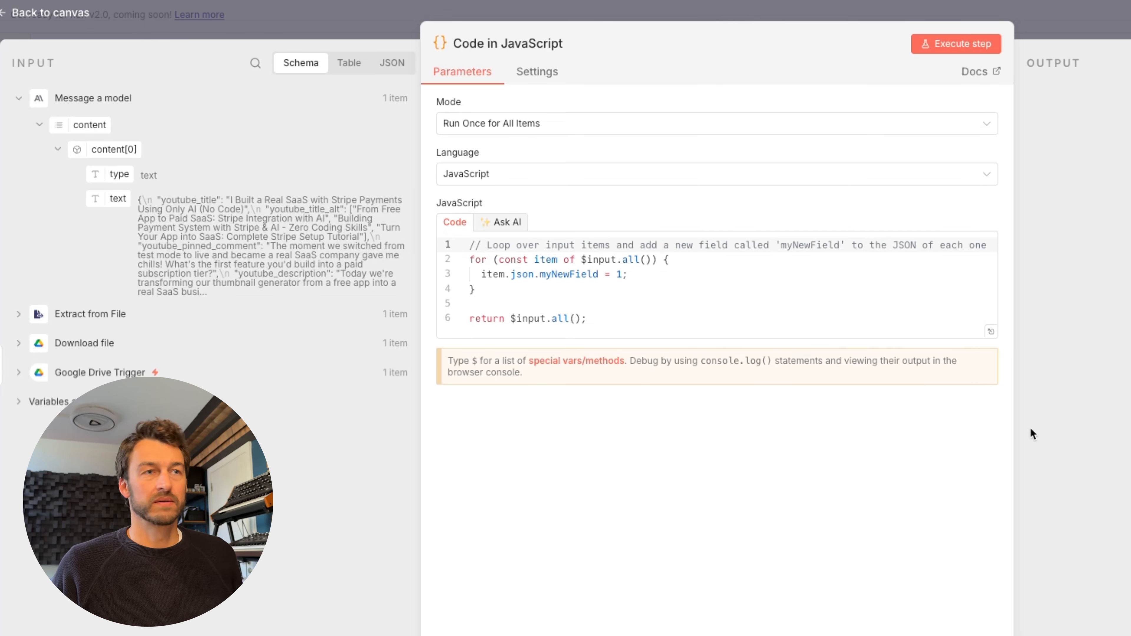
# - Replace the myNewField template with the prepared flattening script and execute the Code step
pyautogui.moveTo(599, 320); pyautogui.dragTo(450, 206)
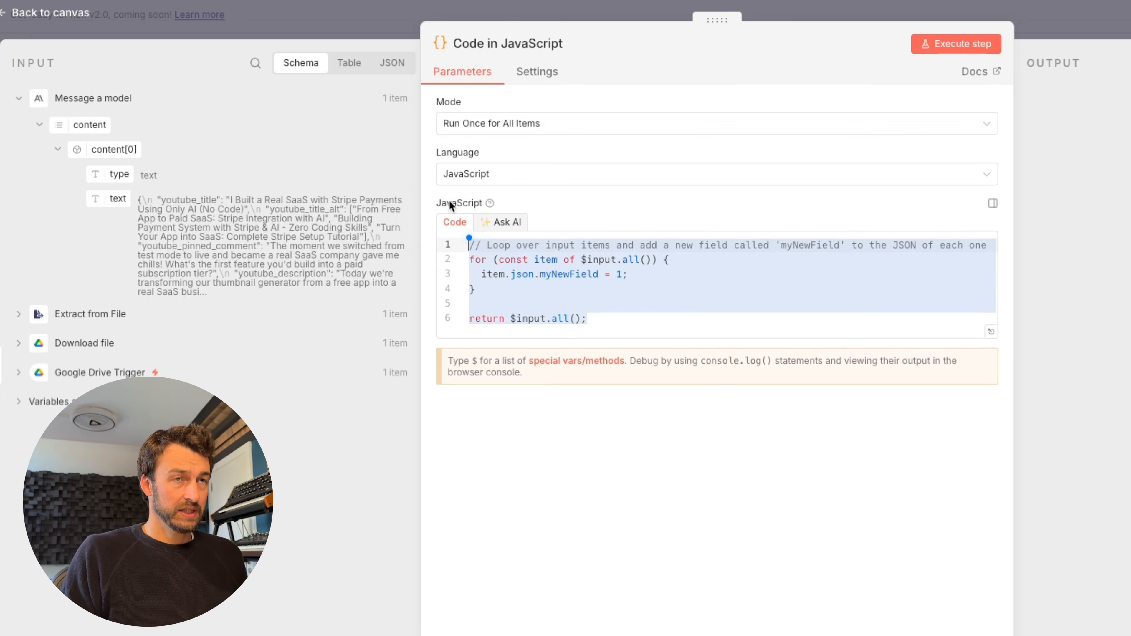
pyautogui.hotkey('ctrl', 'v')
pyautogui.scroll(10, 589, 313)
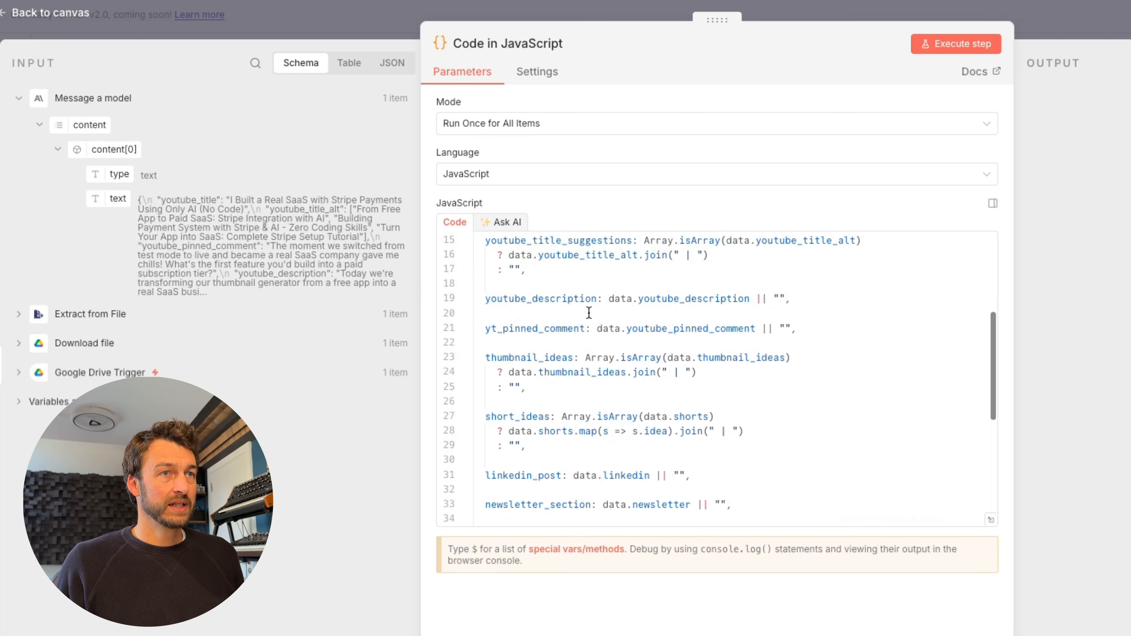
pyautogui.scroll(-10, 589, 313)
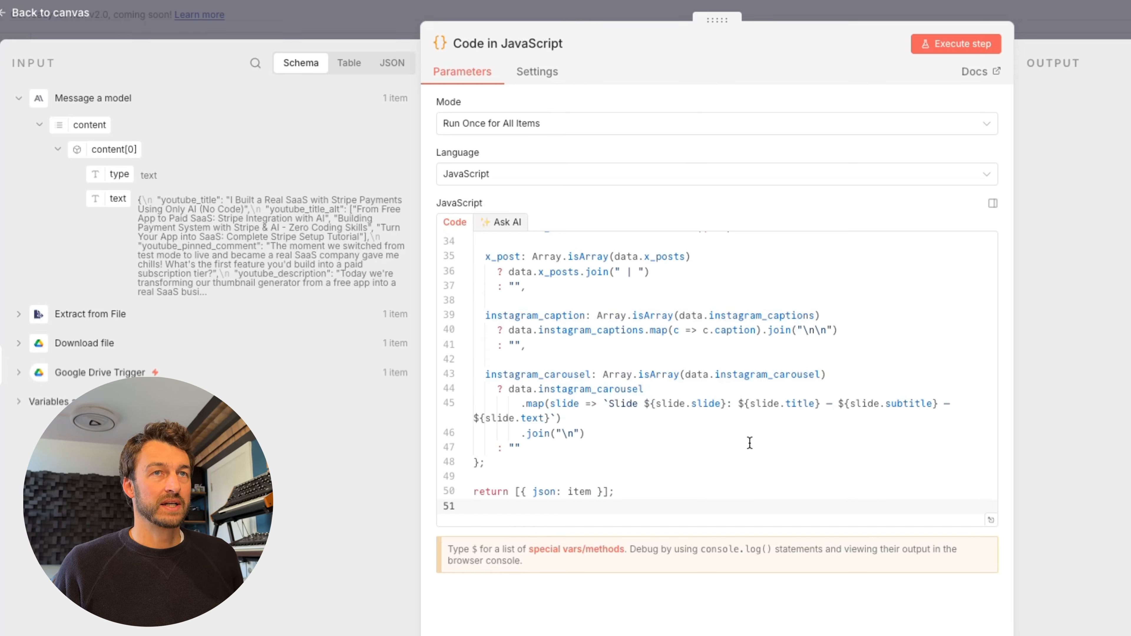
pyautogui.click(939, 40)
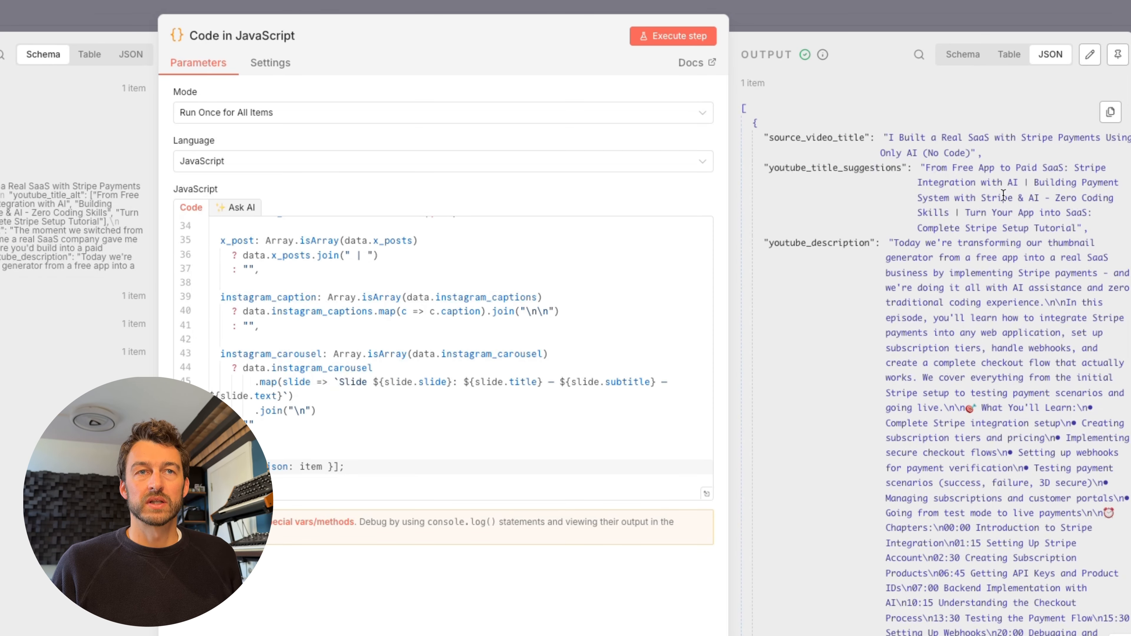
# - Check the output fields from source_video_title down to instagram_carousel Slides 1–10
pyautogui.scroll(-2, 815, 286)
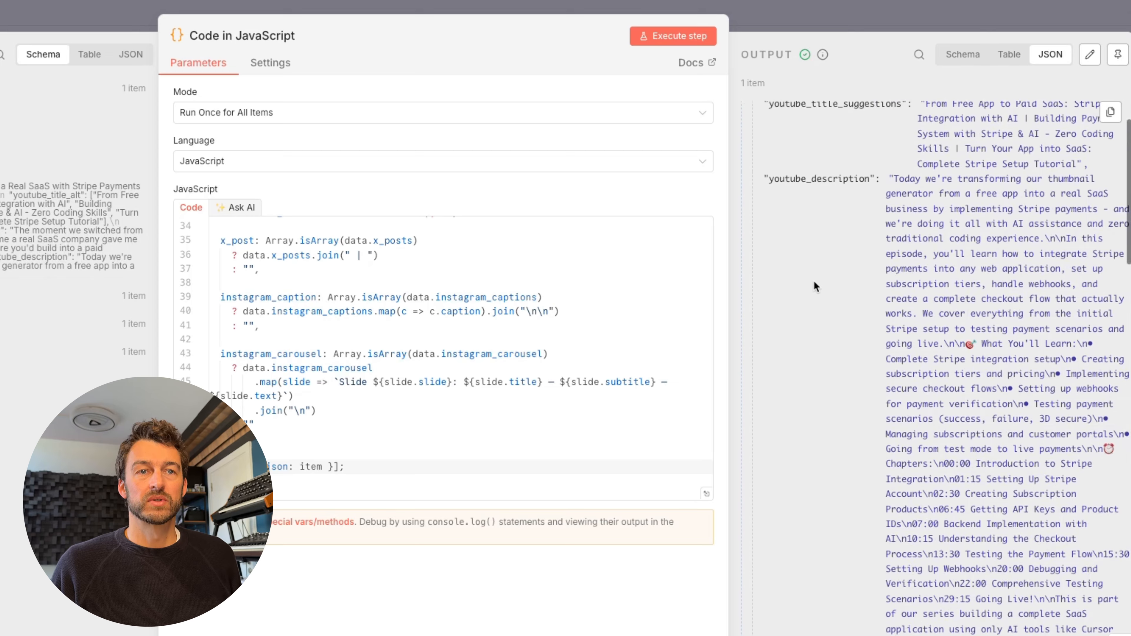
pyautogui.scroll(-12, 813, 282)
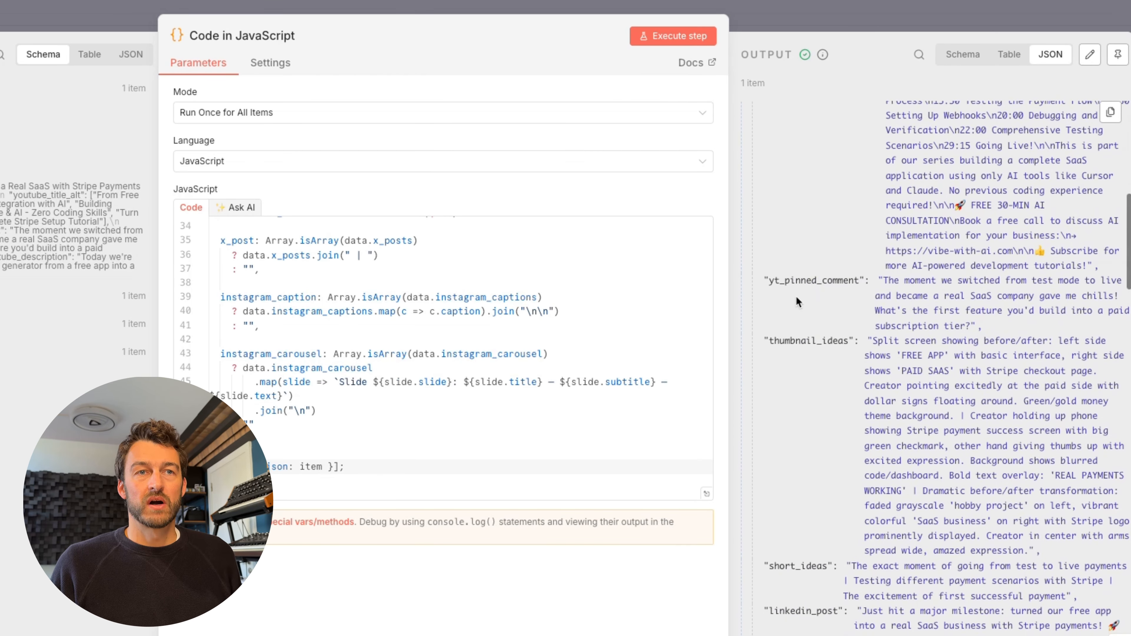
pyautogui.scroll(-7, 804, 356)
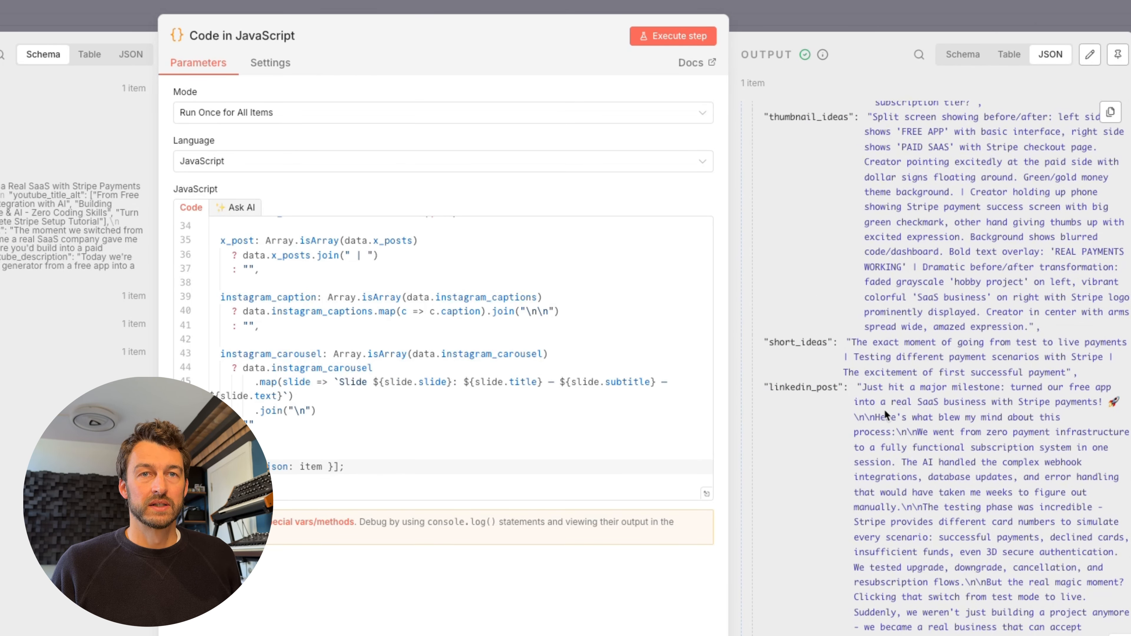
pyautogui.scroll(-15, 814, 411)
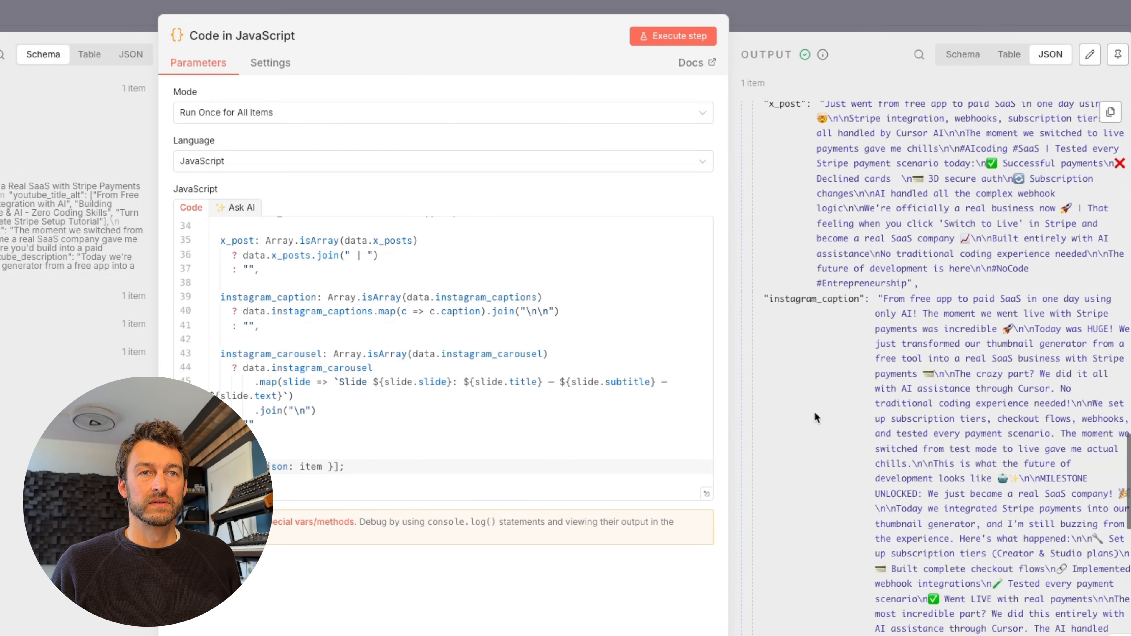
pyautogui.scroll(-10, 814, 412)
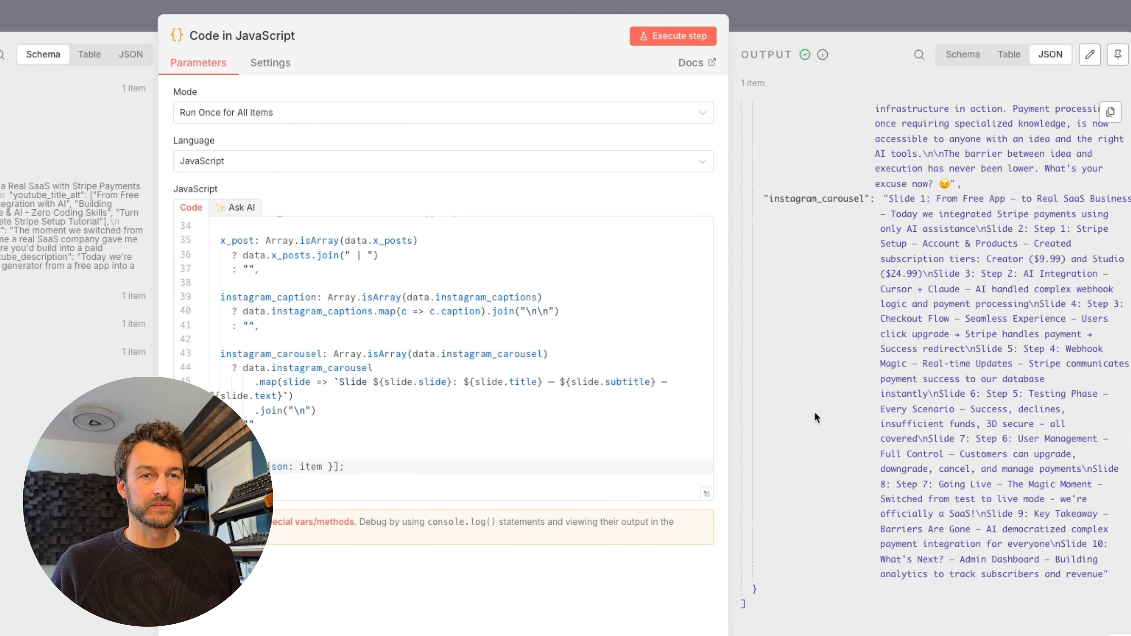
pyautogui.scroll(15, 814, 411)
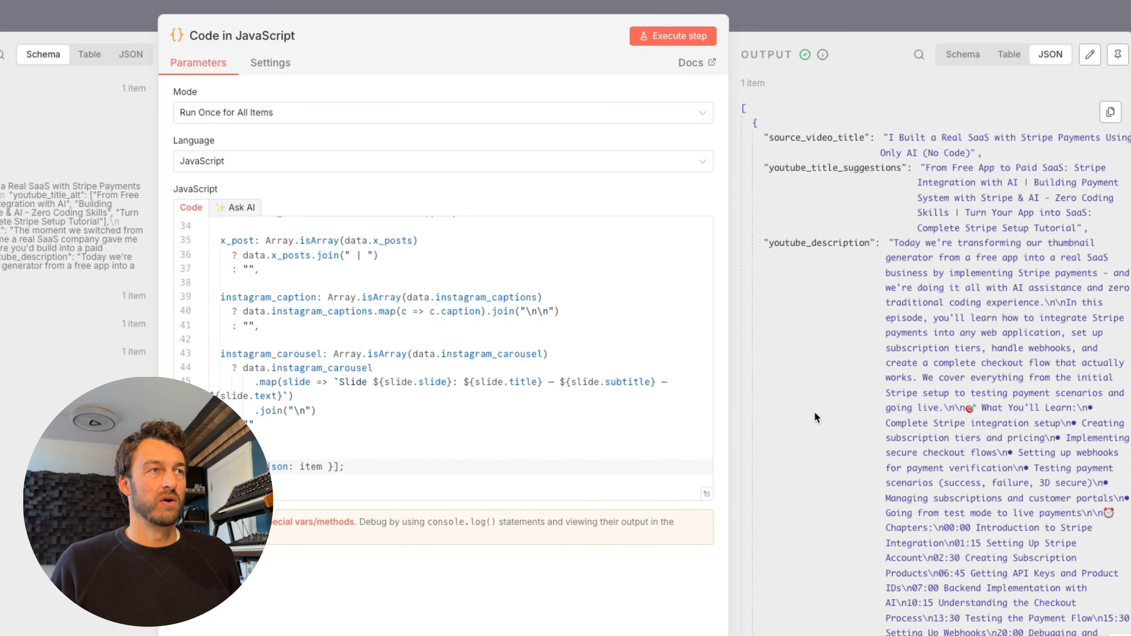
# - Add an Airtable Create a record step following the code step
pyautogui.press('Escape')
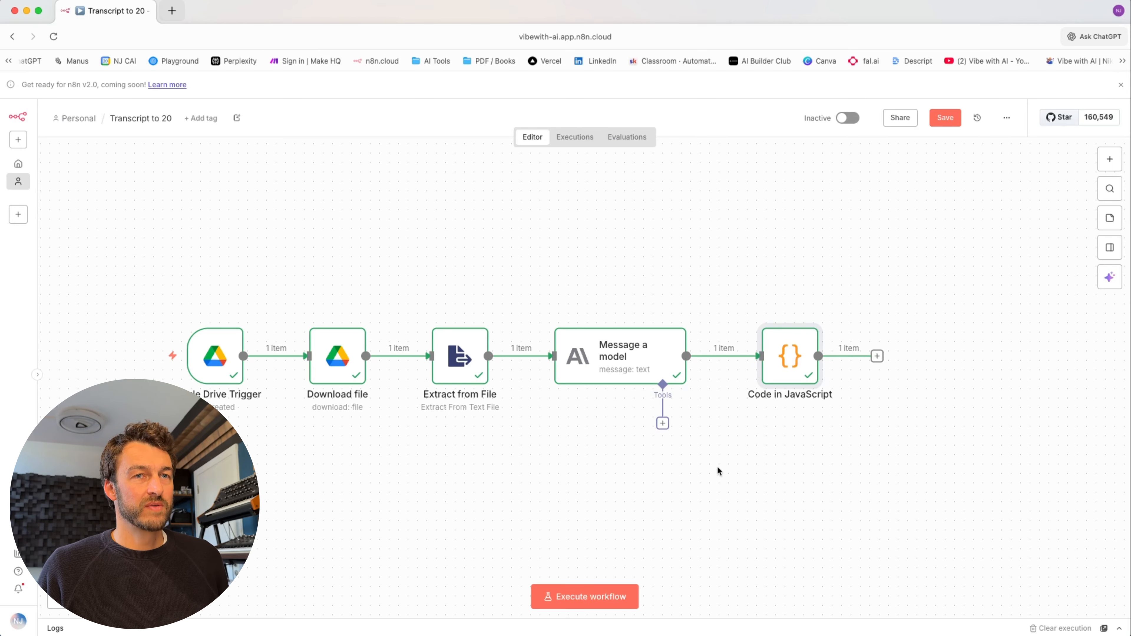
pyautogui.press('Tab')
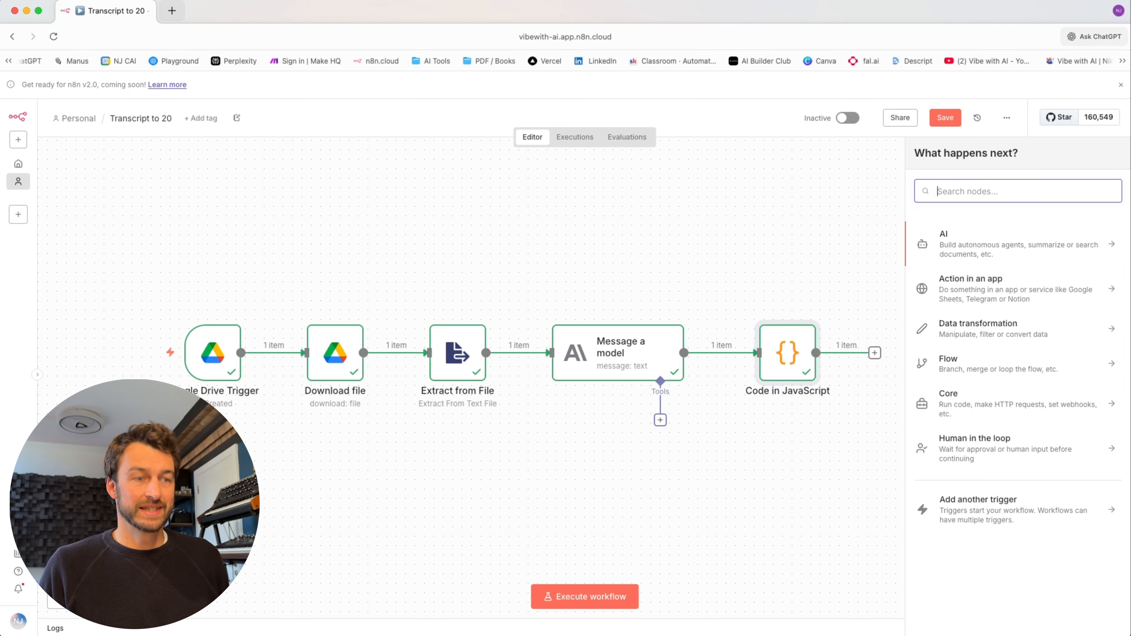
pyautogui.write('Airtable')
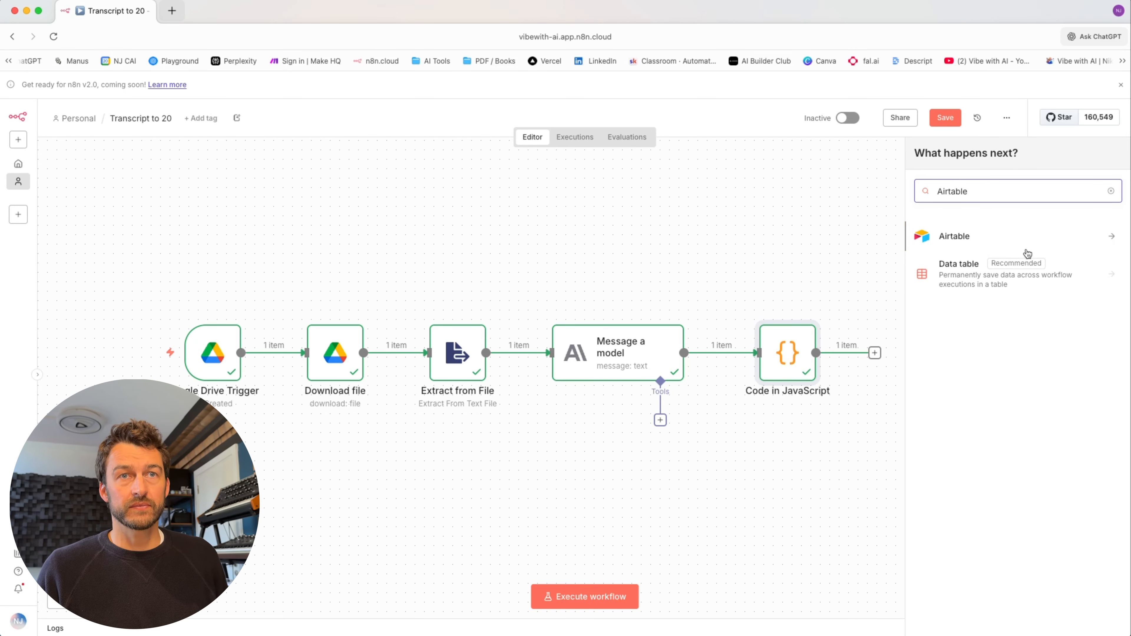
pyautogui.click(1004, 244)
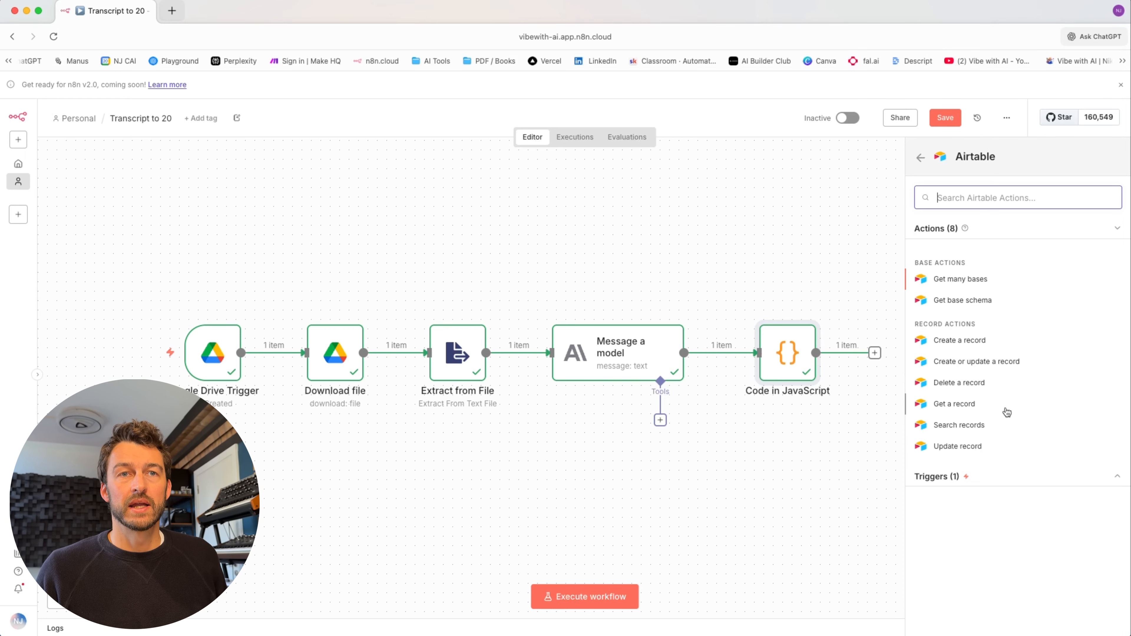
pyautogui.click(966, 341)
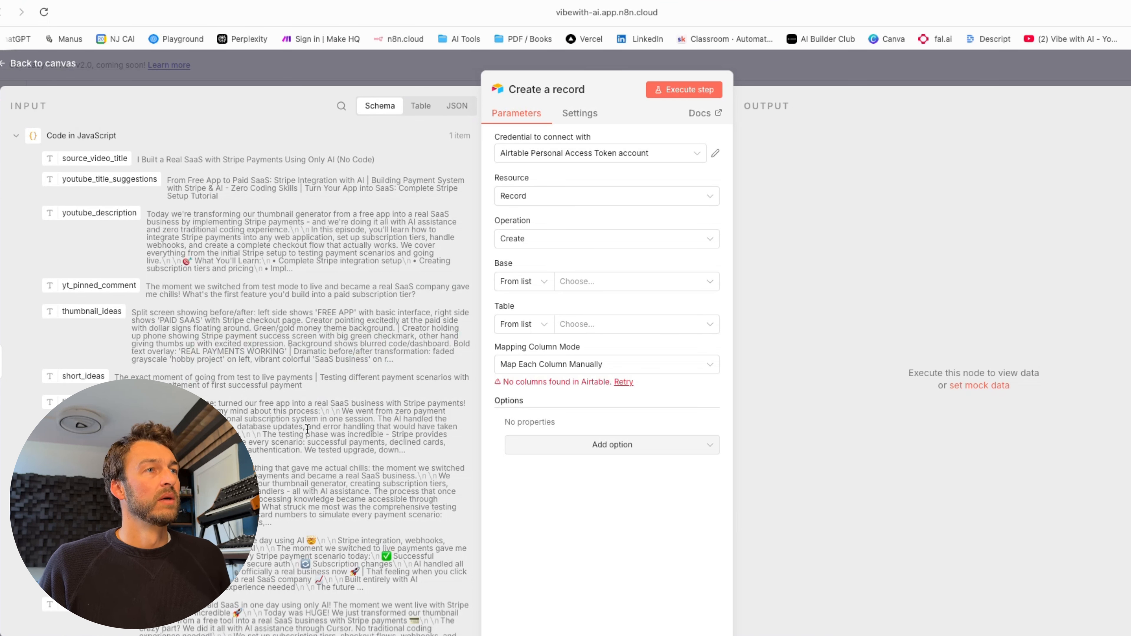
# - Select the Content Machine base and its Content Output table in the Airtable step
pyautogui.scroll(-1, 304, 377)
pyautogui.scroll(1, 303, 377)
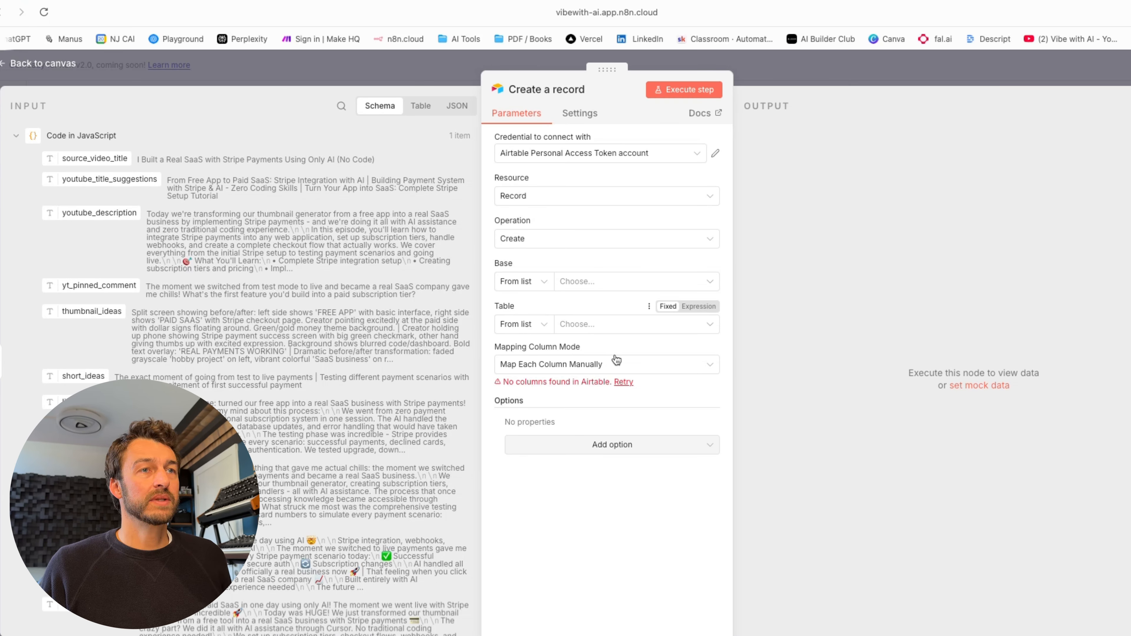
pyautogui.click(621, 284)
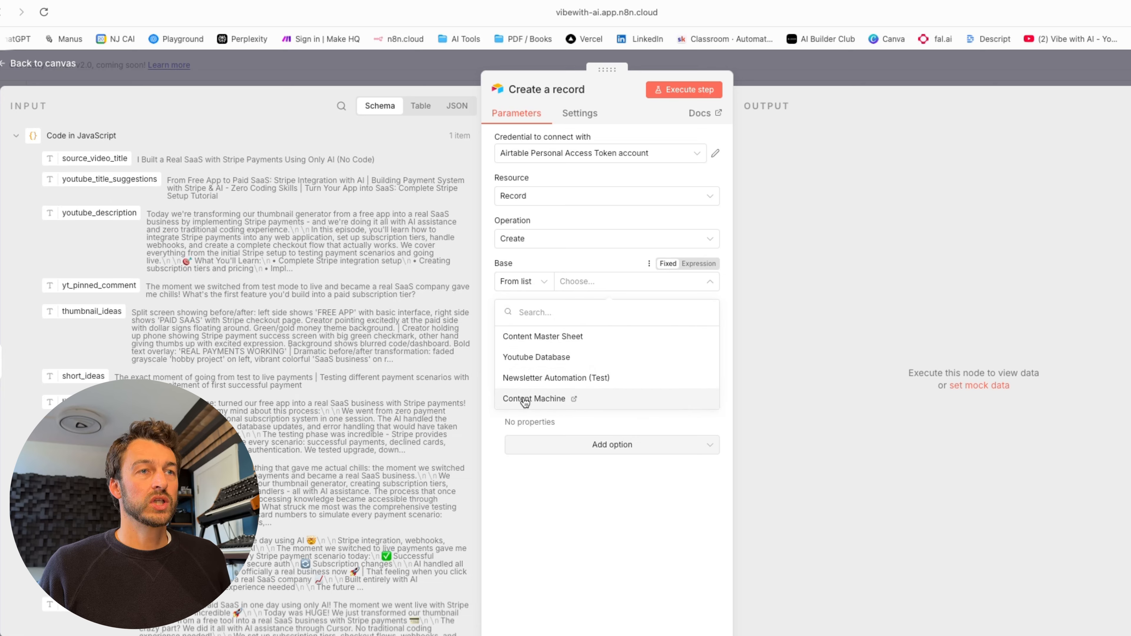
pyautogui.click(525, 399)
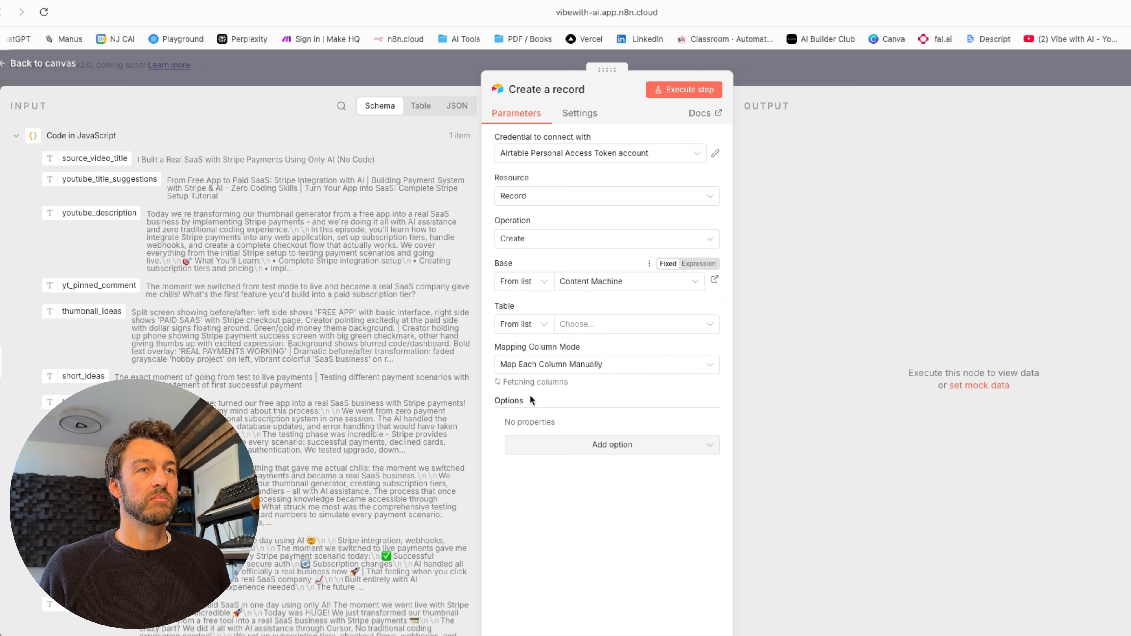
pyautogui.click(603, 331)
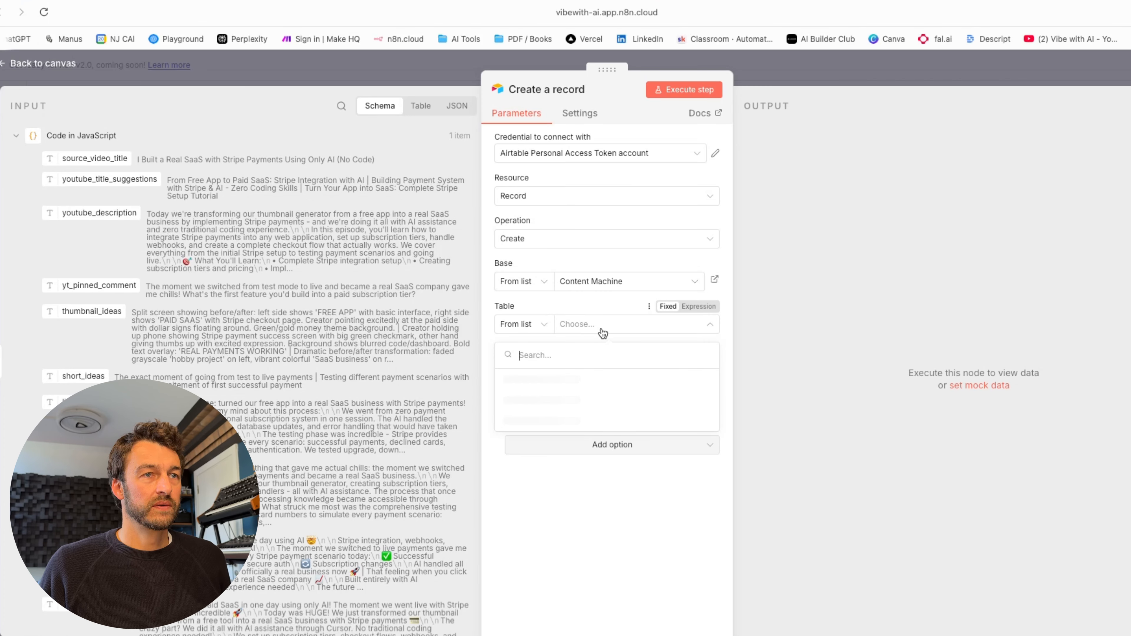
pyautogui.click(552, 421)
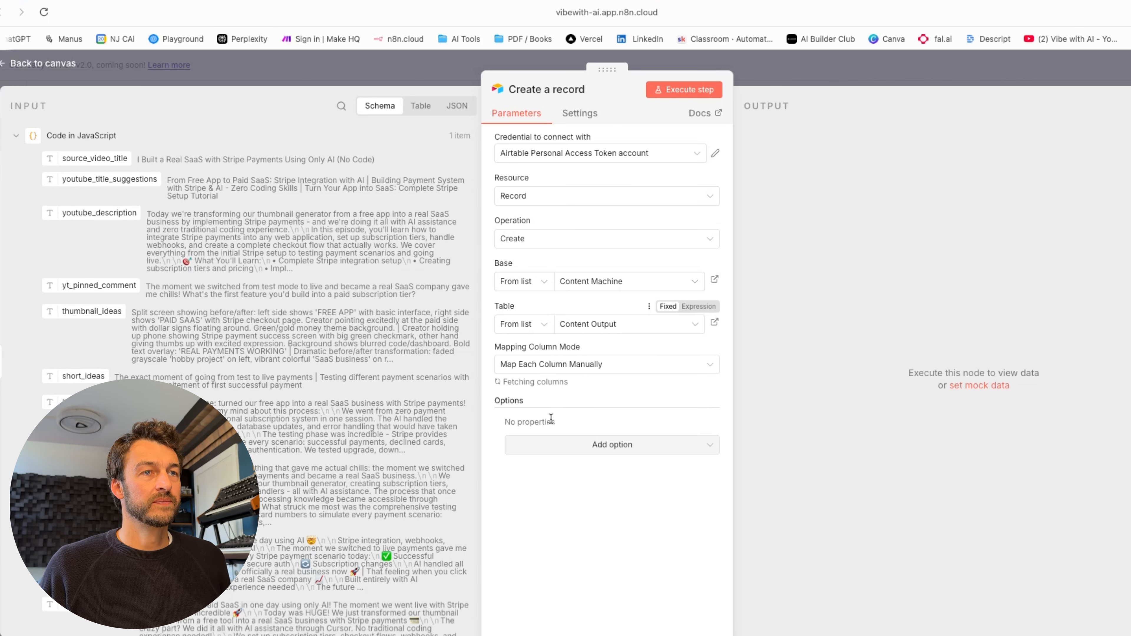
pyautogui.scroll(-3, 601, 383)
pyautogui.scroll(-2, 591, 368)
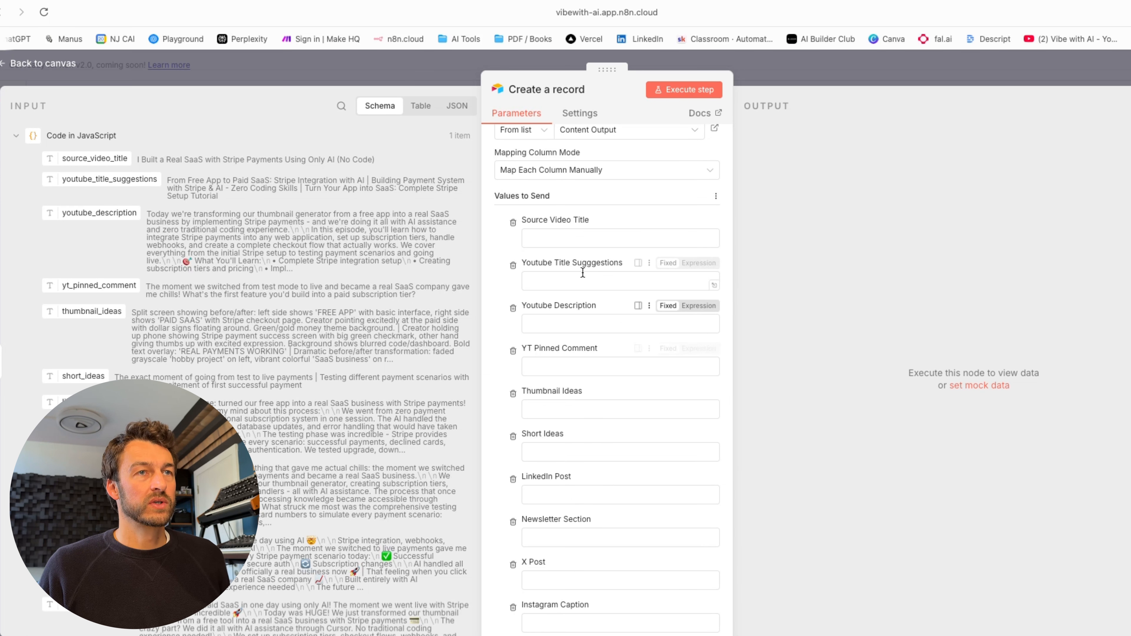
# - Map source_video_title, youtube_title_suggestions, yt_pinned_comment and youtube_description into their matching Airtable columns
pyautogui.moveTo(98, 170); pyautogui.dragTo(552, 243)
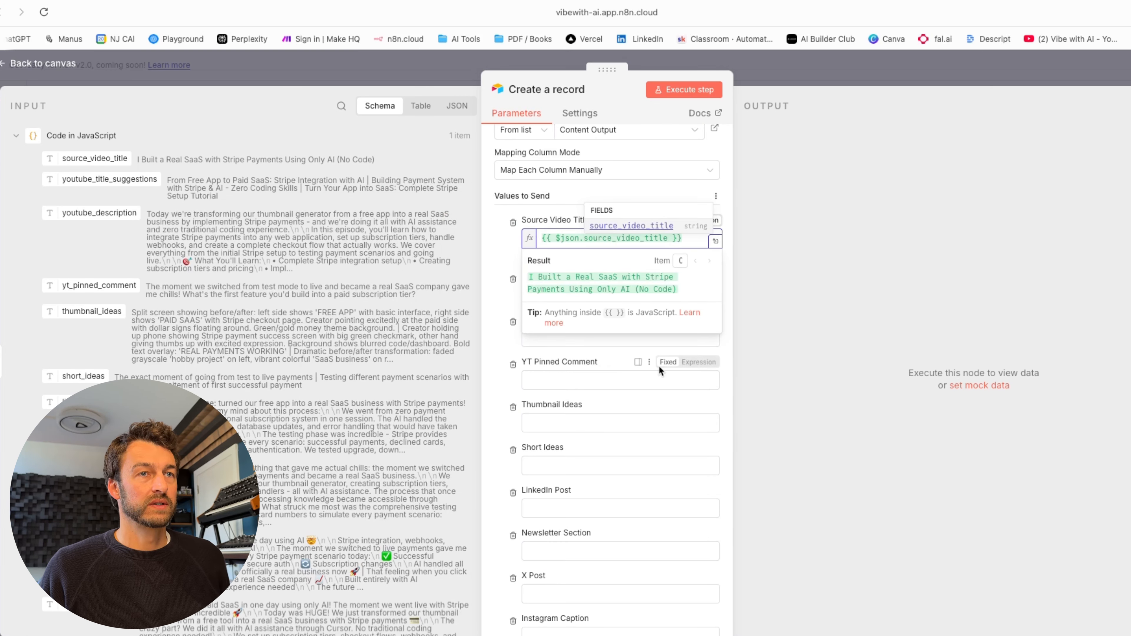
pyautogui.click(727, 346)
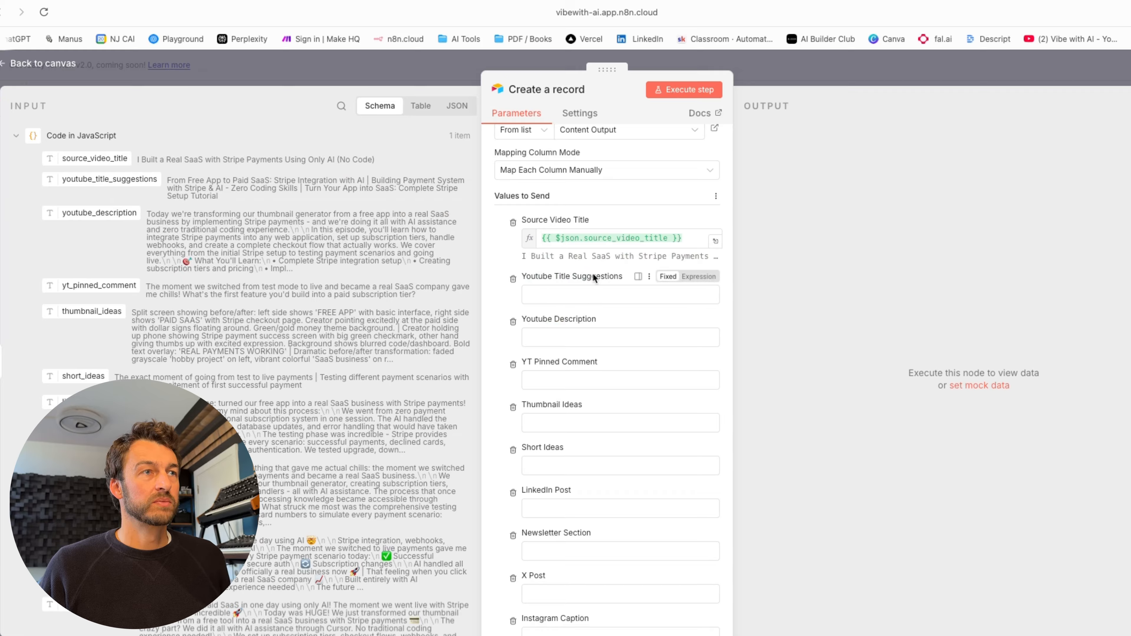
pyautogui.moveTo(91, 178); pyautogui.dragTo(579, 294)
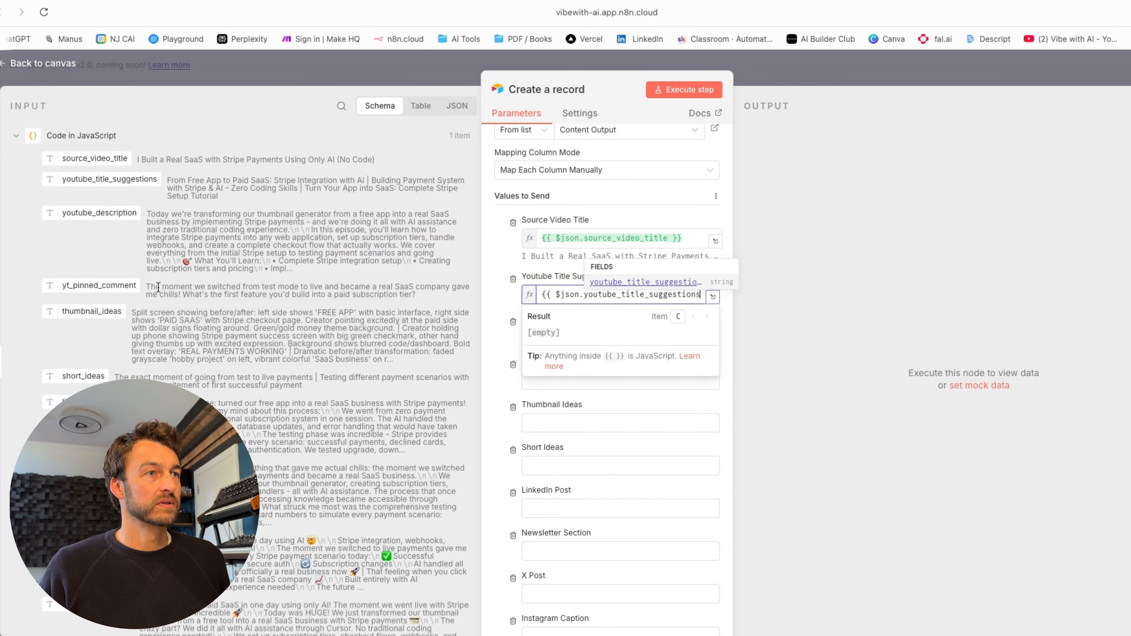
pyautogui.click(490, 314)
pyautogui.moveTo(96, 285); pyautogui.dragTo(626, 398)
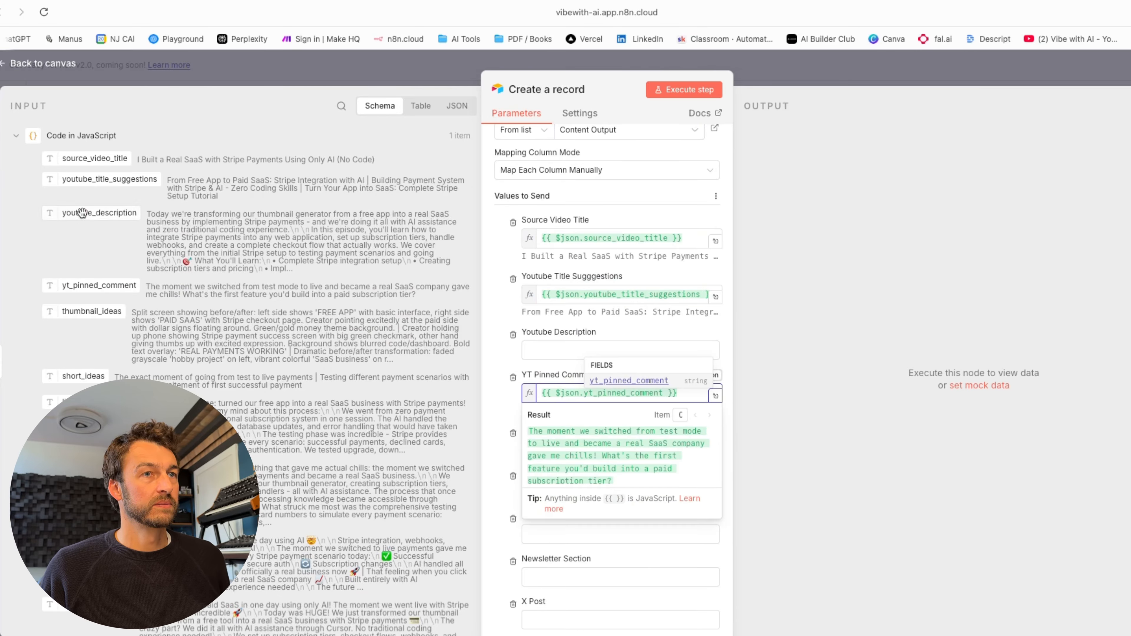
pyautogui.moveTo(81, 213); pyautogui.dragTo(583, 350)
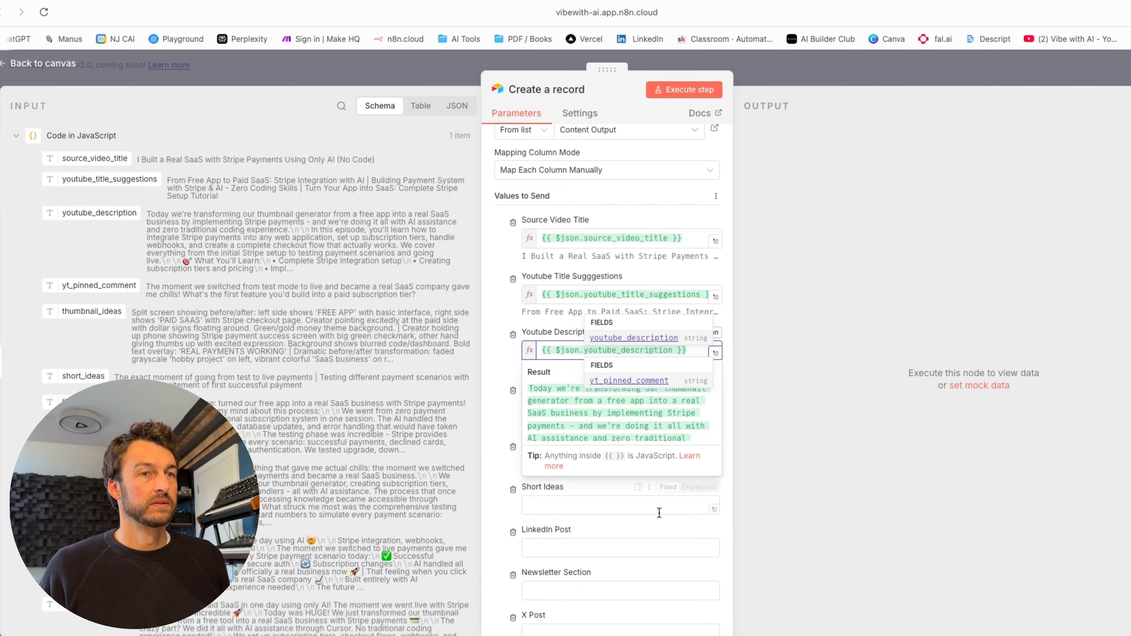
pyautogui.click(663, 525)
pyautogui.scroll(-4, 661, 527)
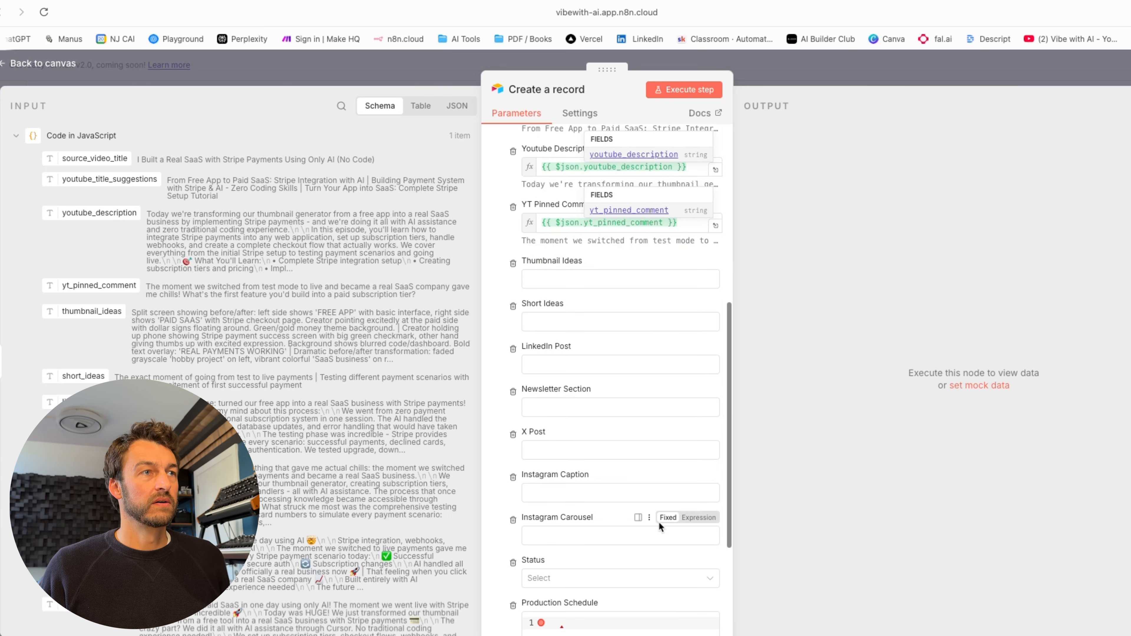
pyautogui.scroll(-1, 658, 522)
# - Map thumbnail_ideas, short_ideas, newsletter_section, linkedin_post, x_post and instagram_caption into their columns
pyautogui.moveTo(101, 308); pyautogui.dragTo(574, 231)
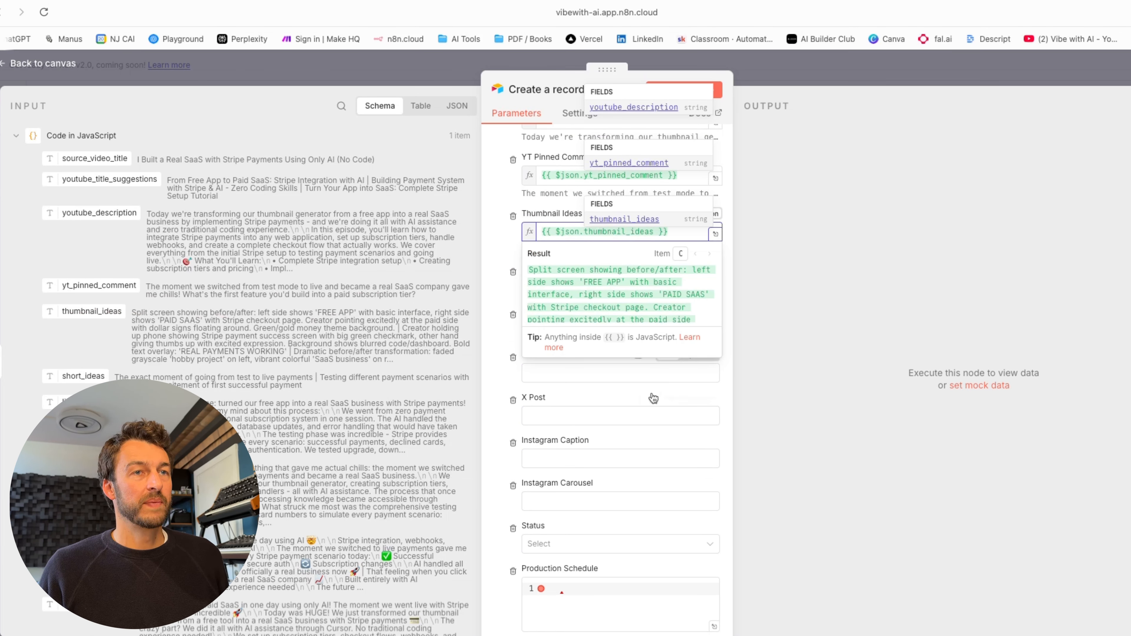
pyautogui.click(653, 397)
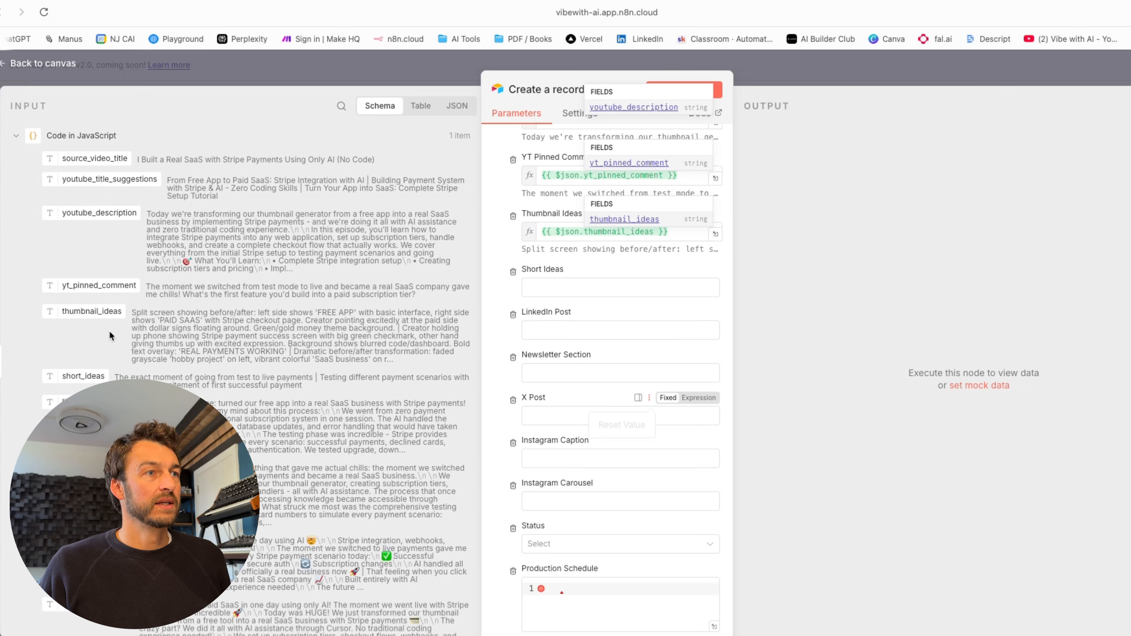
pyautogui.scroll(-3, 103, 334)
pyautogui.moveTo(72, 267); pyautogui.dragTo(561, 288)
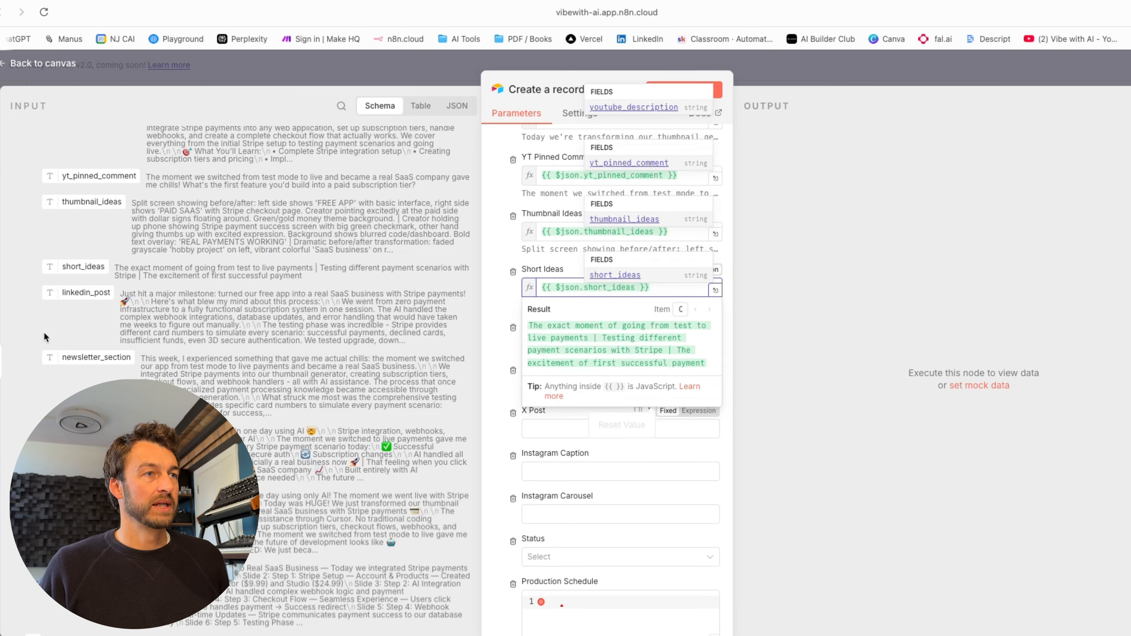
pyautogui.scroll(-3, 45, 337)
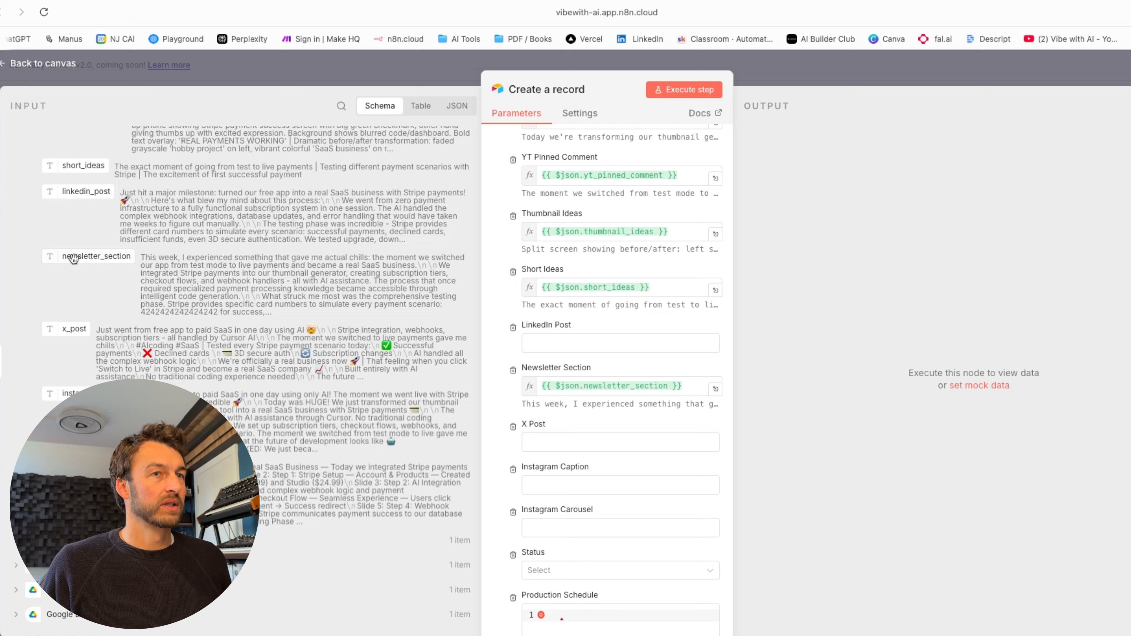
pyautogui.moveTo(73, 258); pyautogui.dragTo(89, 294)
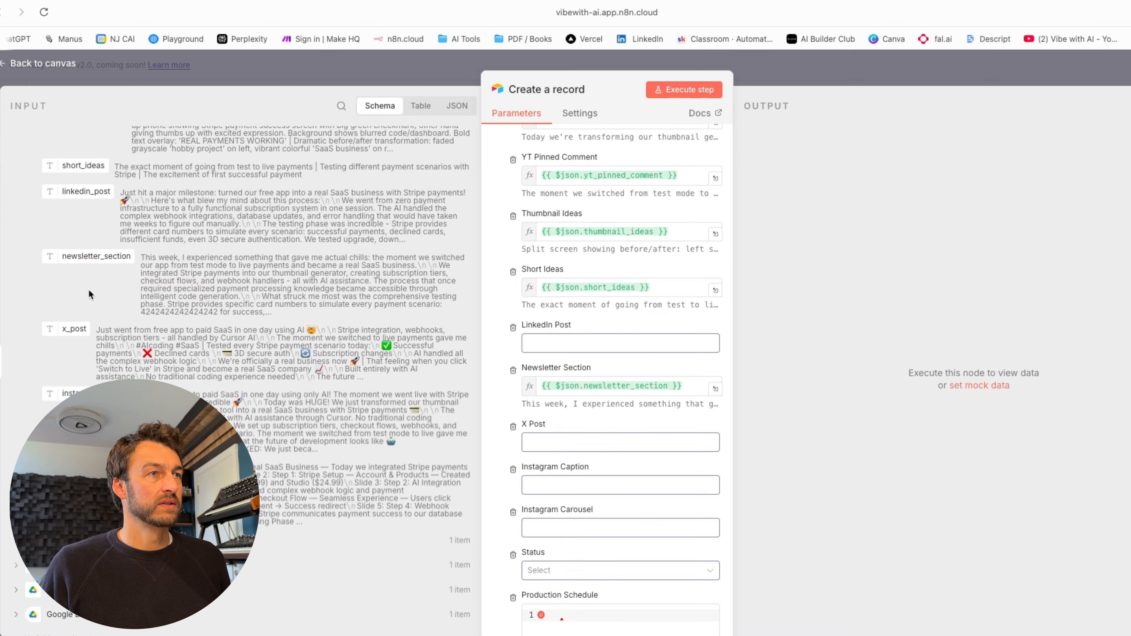
pyautogui.moveTo(85, 191); pyautogui.dragTo(619, 344)
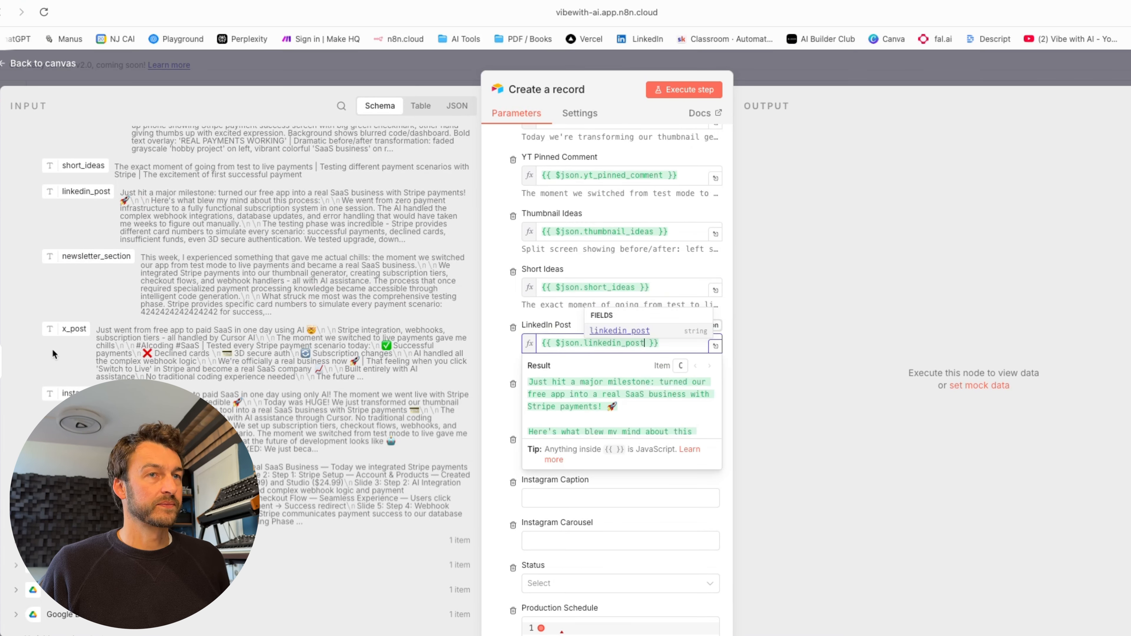
pyautogui.click(697, 530)
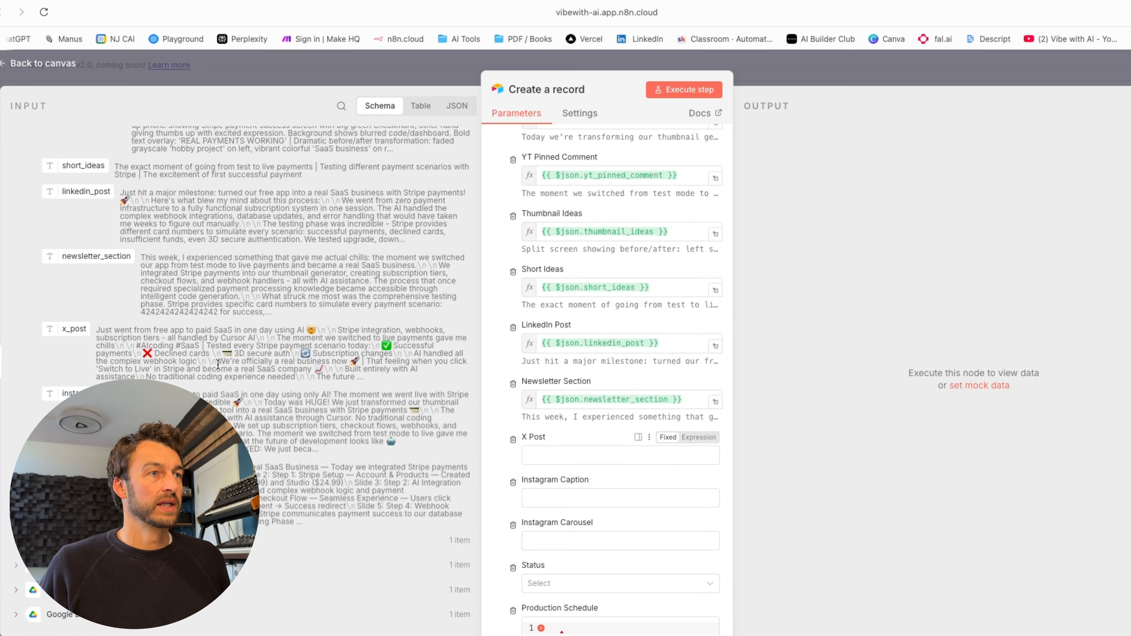
pyautogui.moveTo(72, 329); pyautogui.dragTo(563, 460)
pyautogui.moveTo(72, 393); pyautogui.dragTo(583, 516)
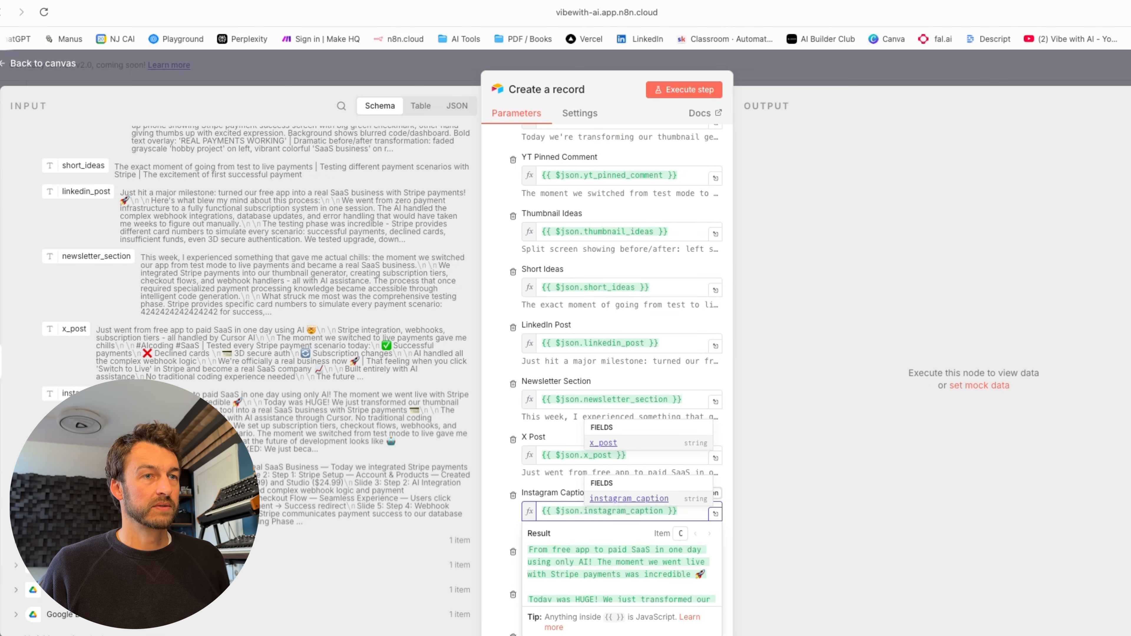
pyautogui.moveTo(74, 466); pyautogui.dragTo(590, 568)
# - Set the new record's Status field to Generated
pyautogui.scroll(-3, 590, 568)
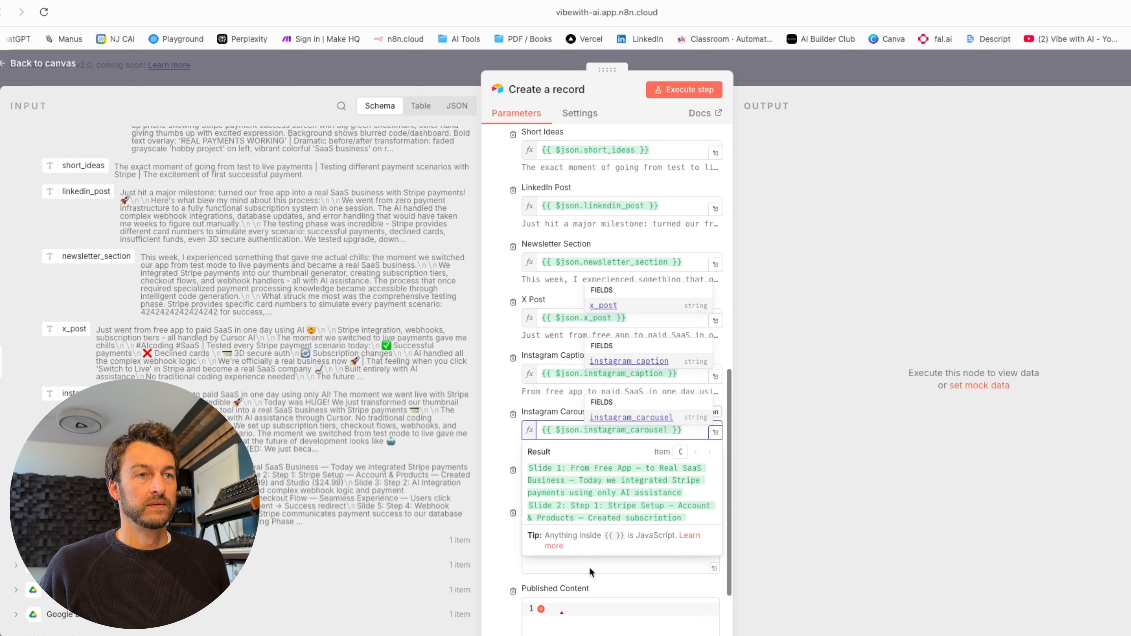
pyautogui.click(618, 488)
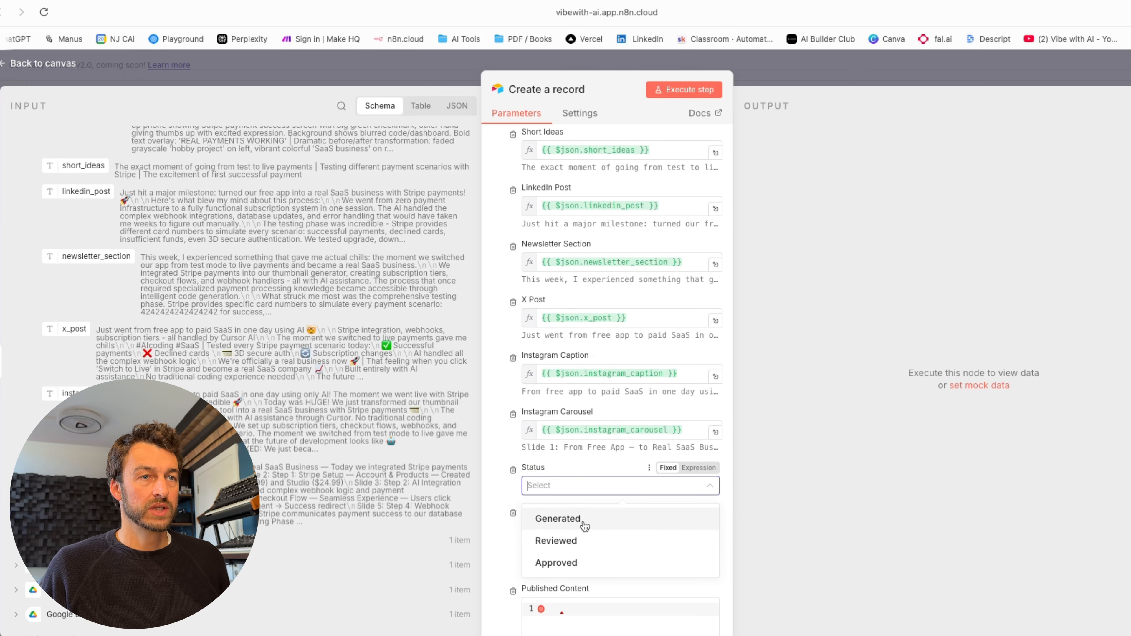
pyautogui.click(579, 519)
pyautogui.scroll(-3, 663, 557)
pyautogui.scroll(15, 664, 557)
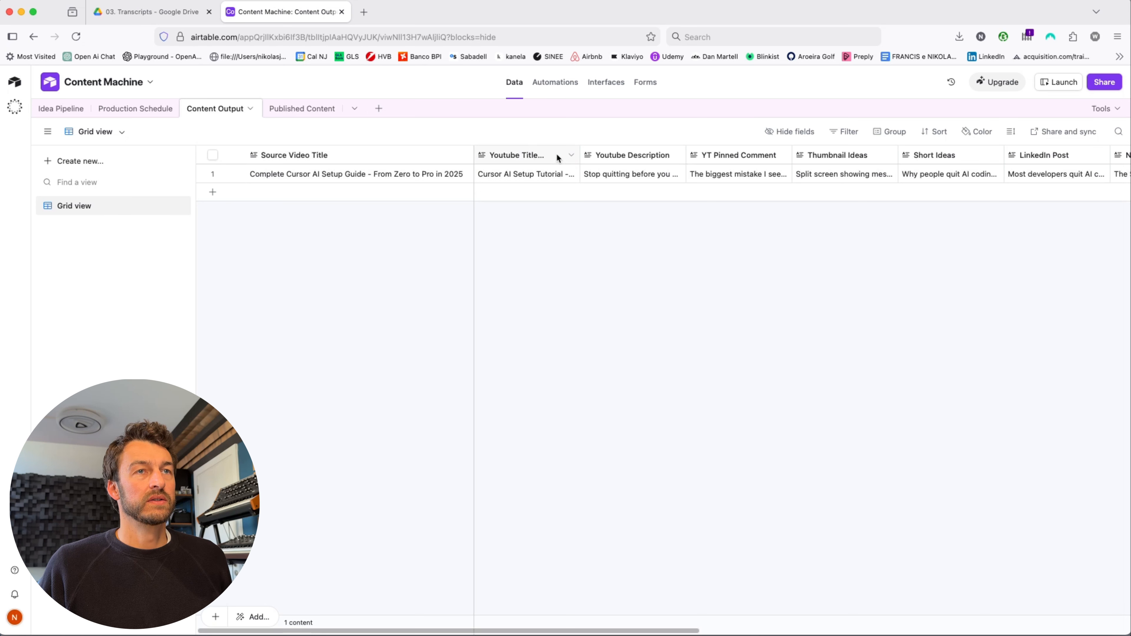
# - Scroll across the existing Content Output record's columns in Airtable, then return to n8n
pyautogui.hscroll(4, 641, 218)
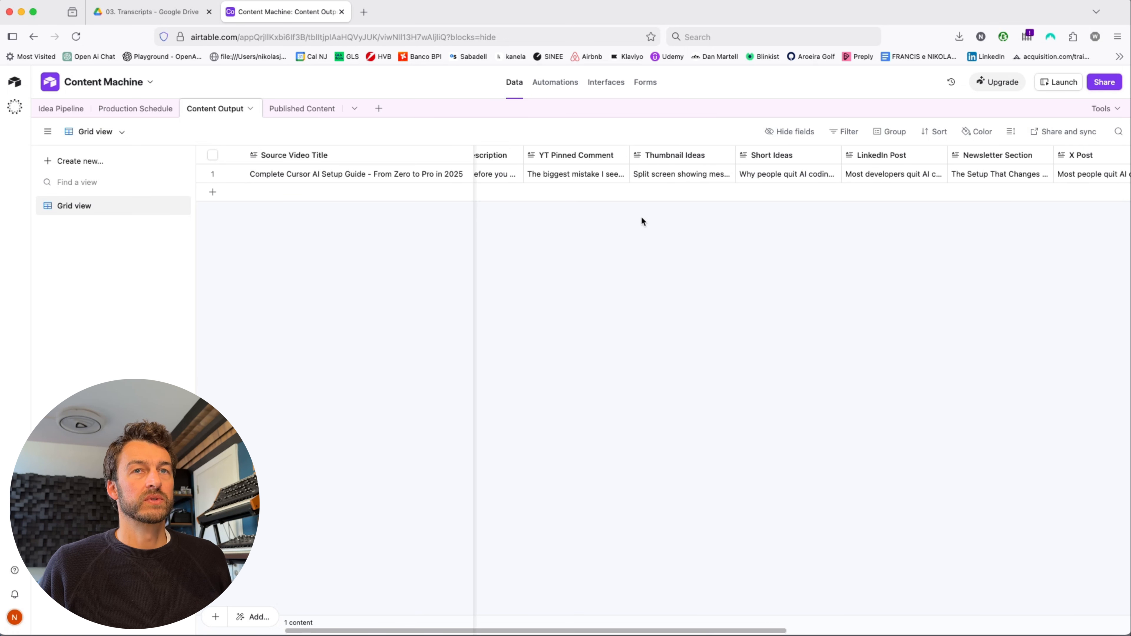
pyautogui.hscroll(10, 642, 217)
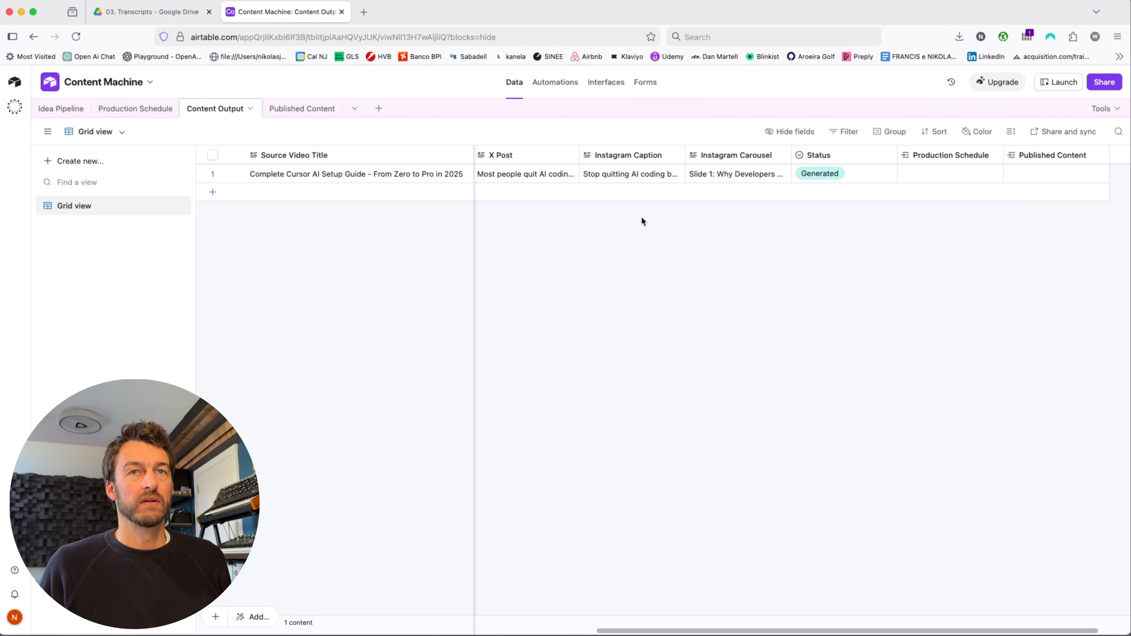
pyautogui.hscroll(-14, 642, 220)
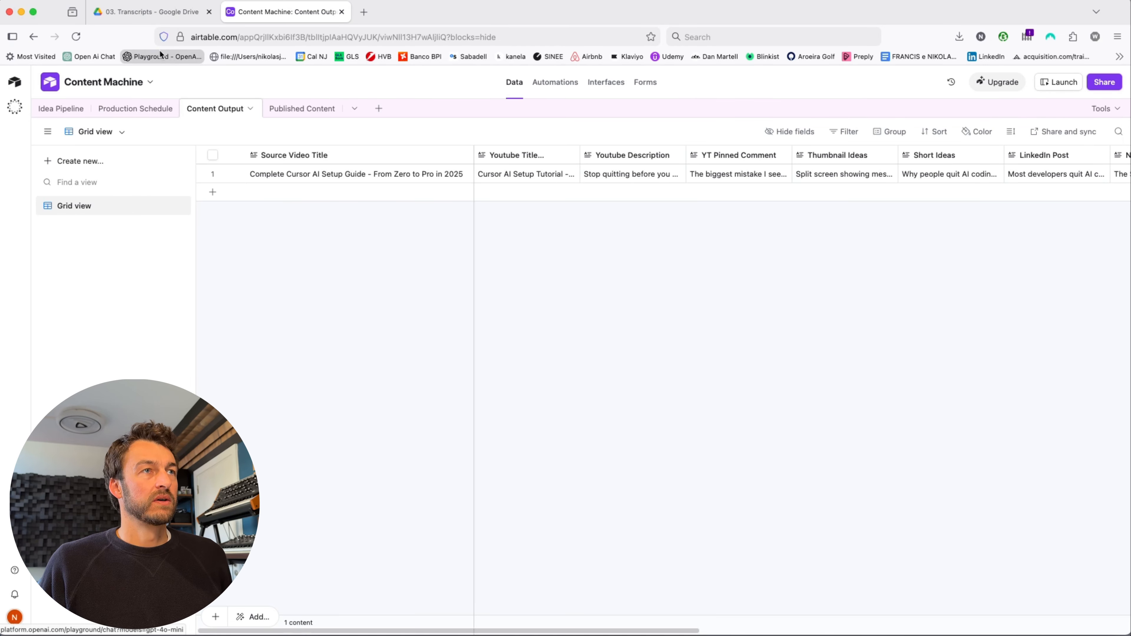
pyautogui.click(31, 12)
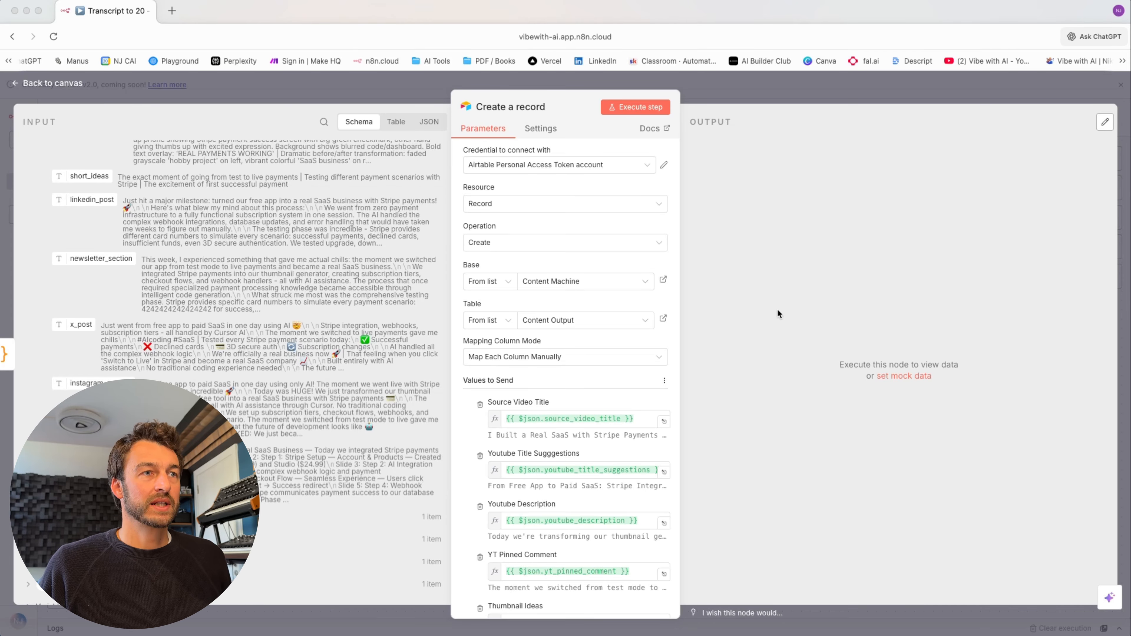
# - Execute the Create a record step, then switch to Airtable's Content Output table
pyautogui.click(637, 108)
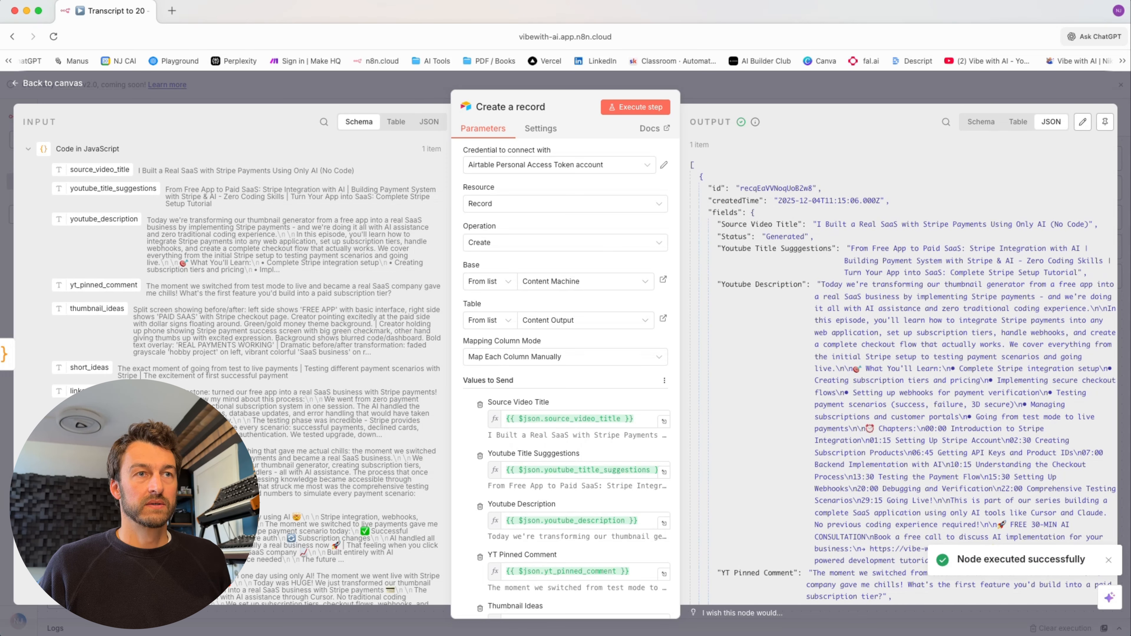
pyautogui.press('super+Tab')
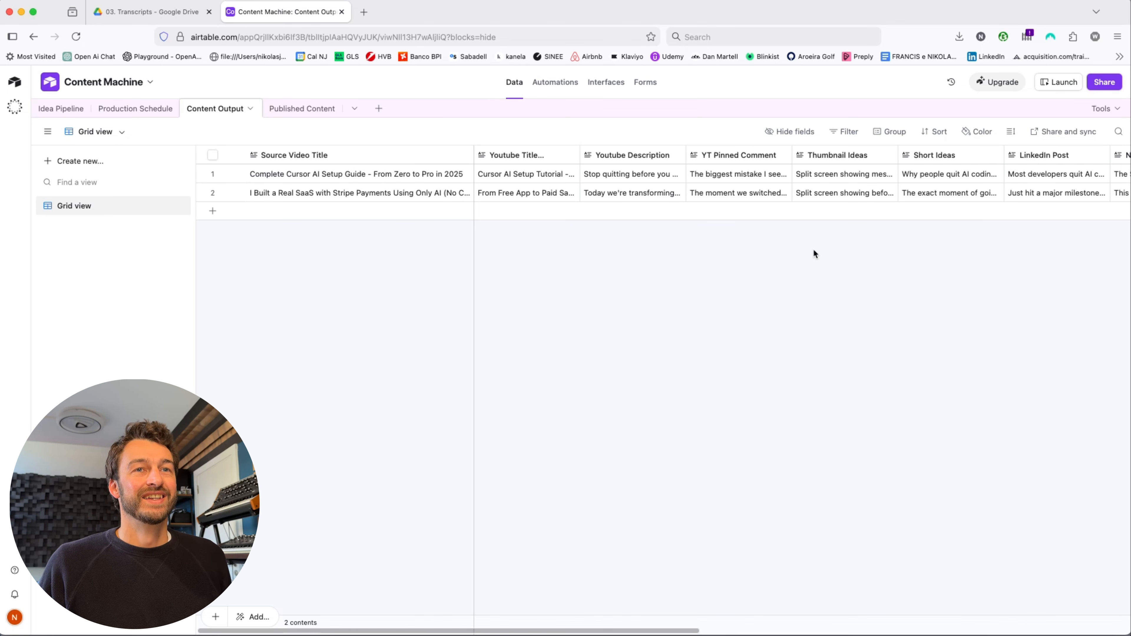
# - Narrow the Source Video Title column and expand row 2's Youtube Title Suggestions for the Stripe video
pyautogui.hscroll(5, 813, 250)
pyautogui.hscroll(3, 814, 250)
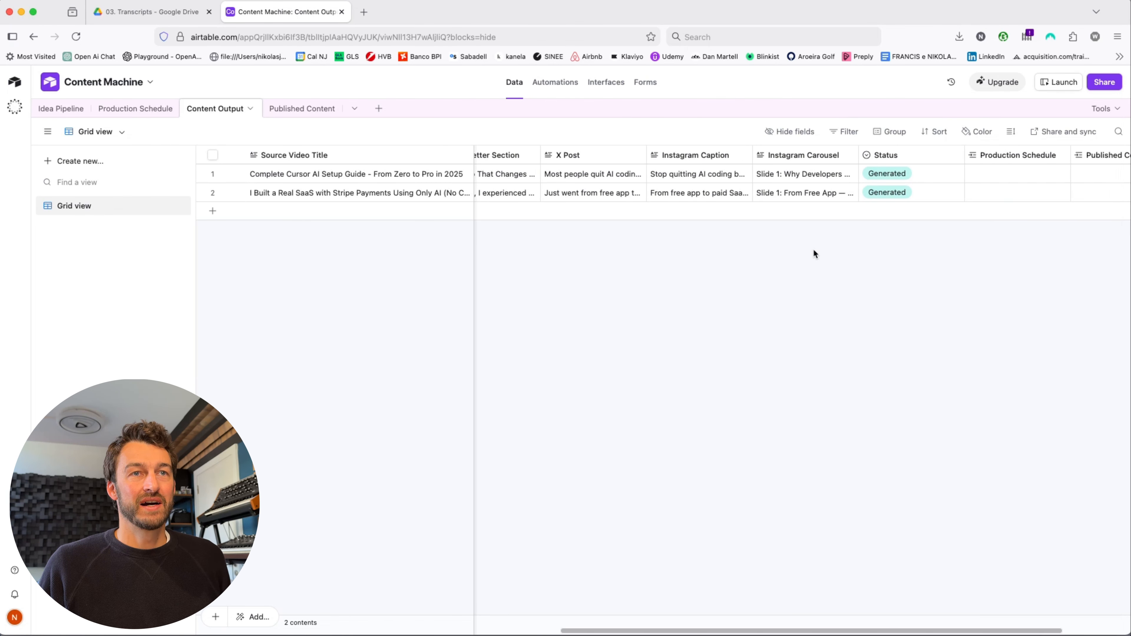
pyautogui.hscroll(-10, 814, 249)
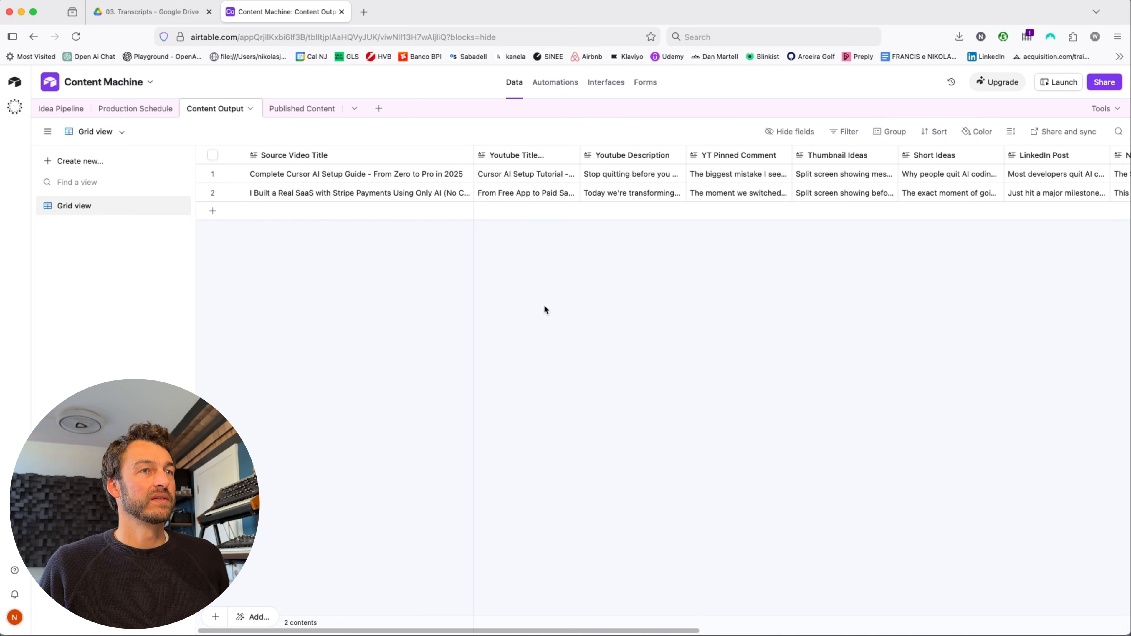
pyautogui.moveTo(474, 288); pyautogui.dragTo(401, 286)
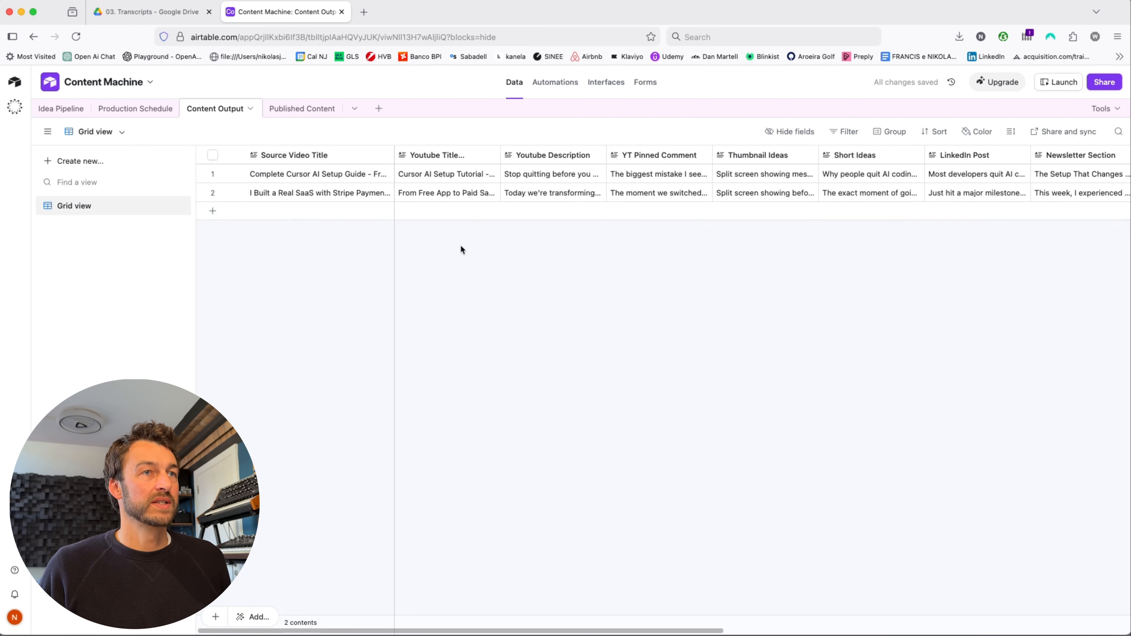
pyautogui.doubleClick(445, 193)
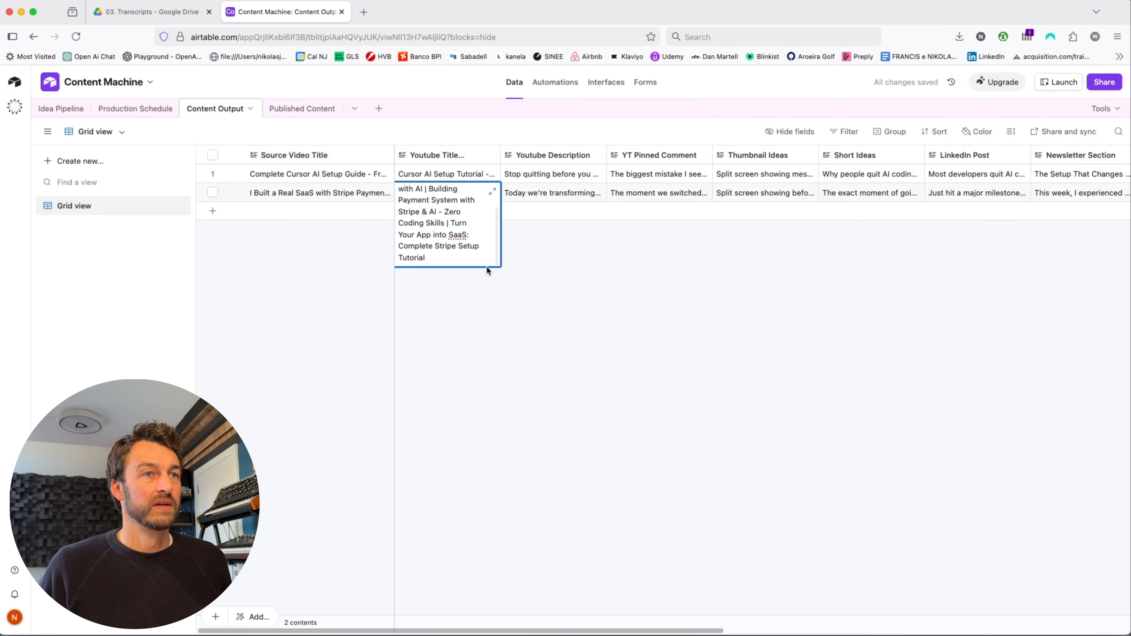
pyautogui.click(493, 191)
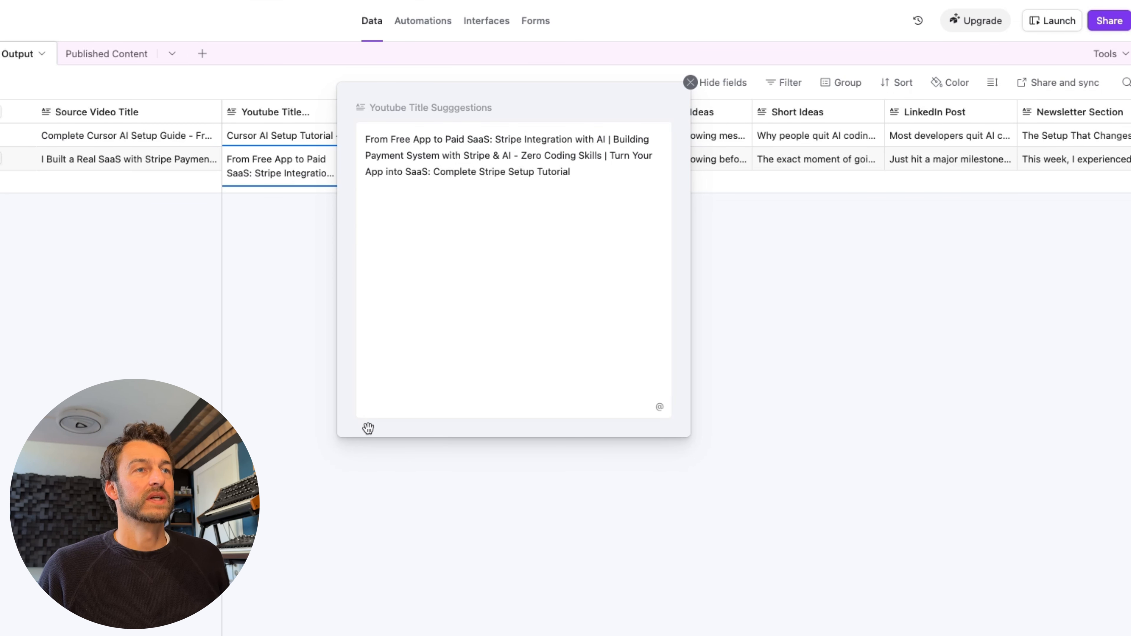
# - Expand the Stripe record's Youtube Description, read through it, and close it
pyautogui.click(690, 82)
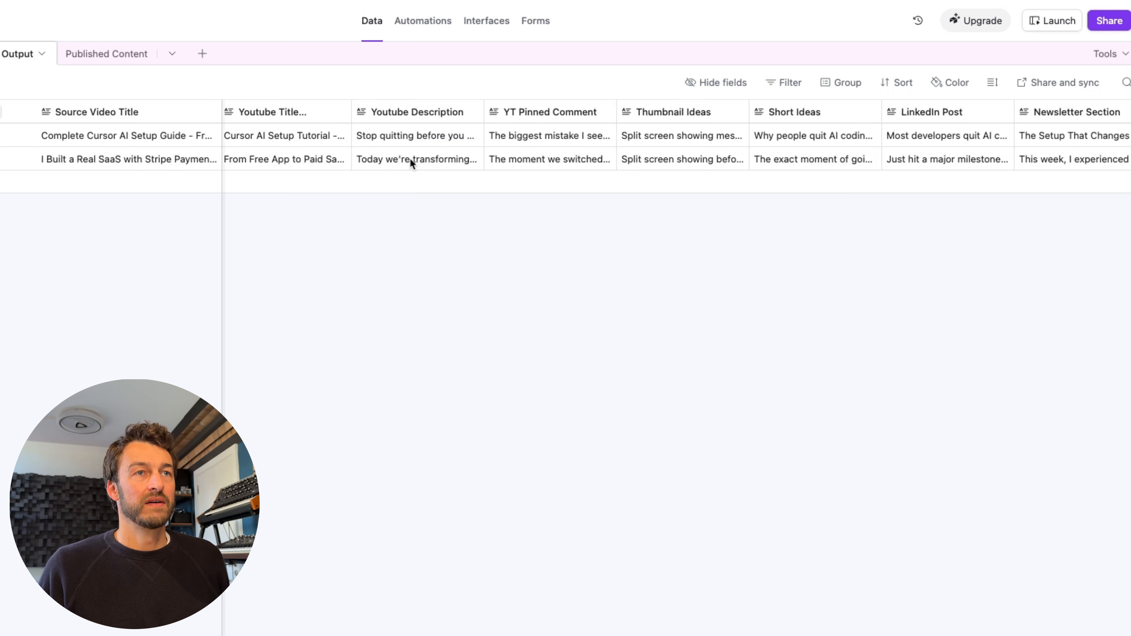
pyautogui.click(451, 166)
pyautogui.click(473, 158)
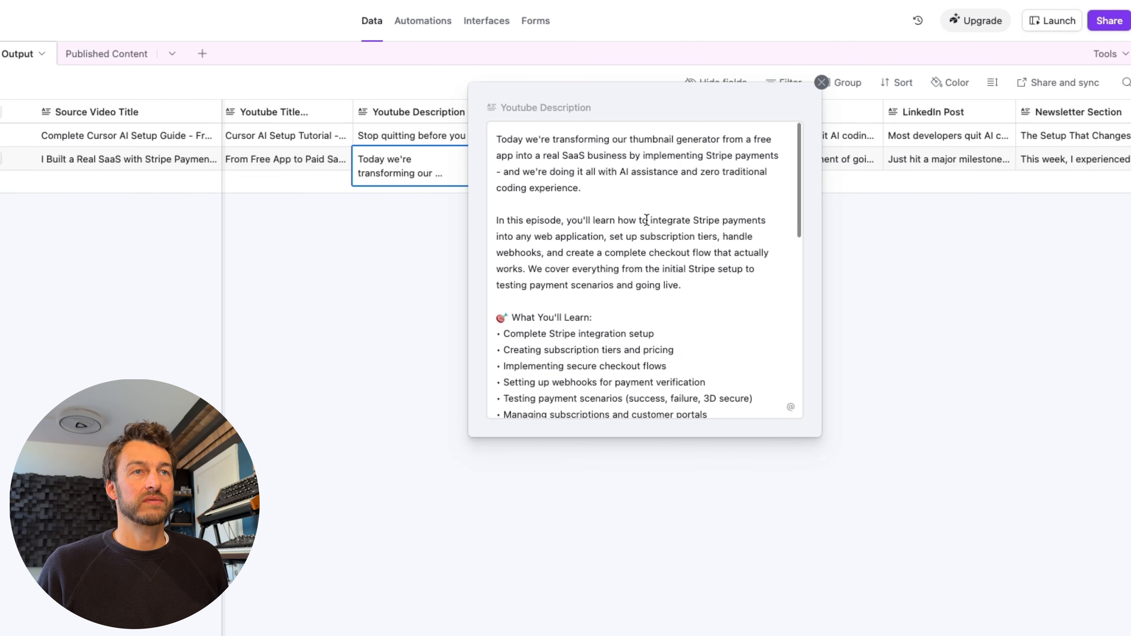
pyautogui.scroll(-5, 646, 220)
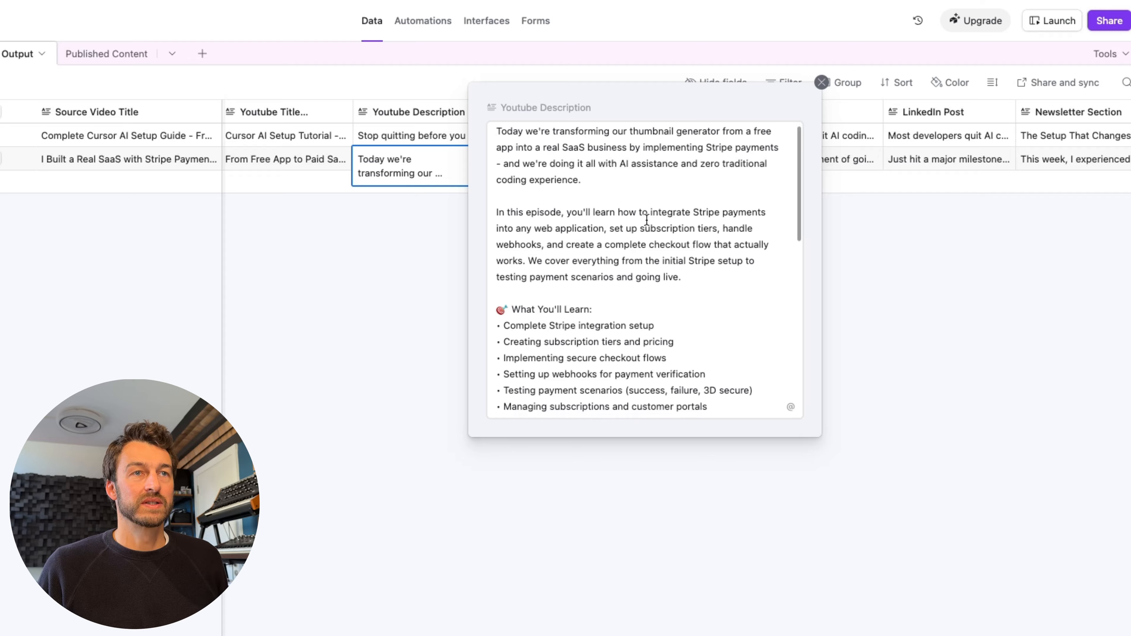
pyautogui.scroll(-3, 646, 220)
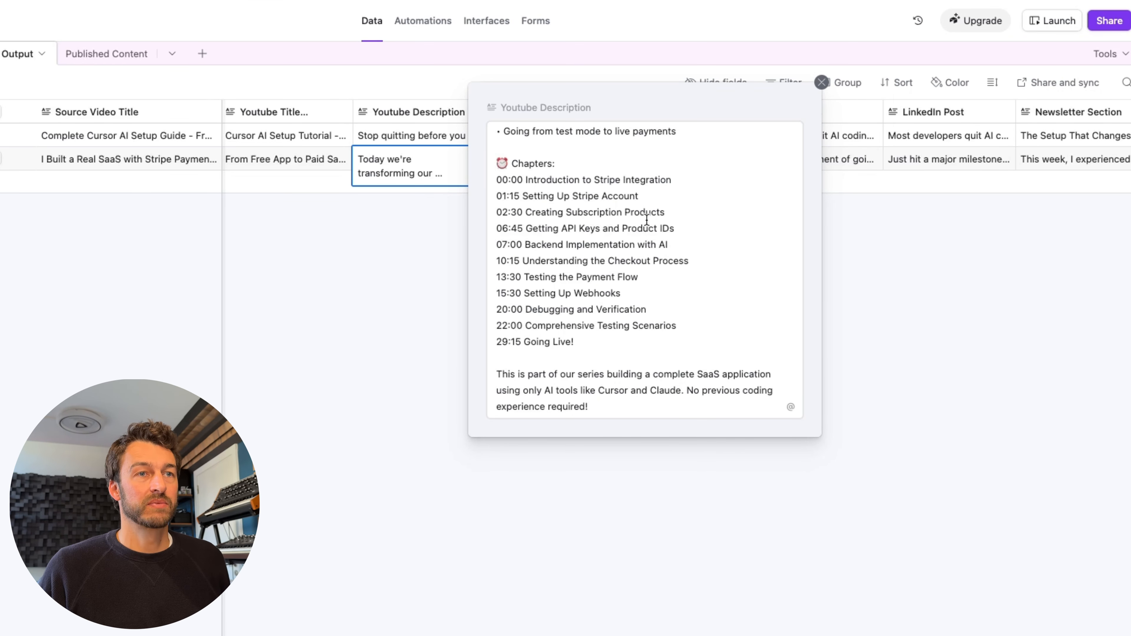
pyautogui.scroll(-3, 646, 220)
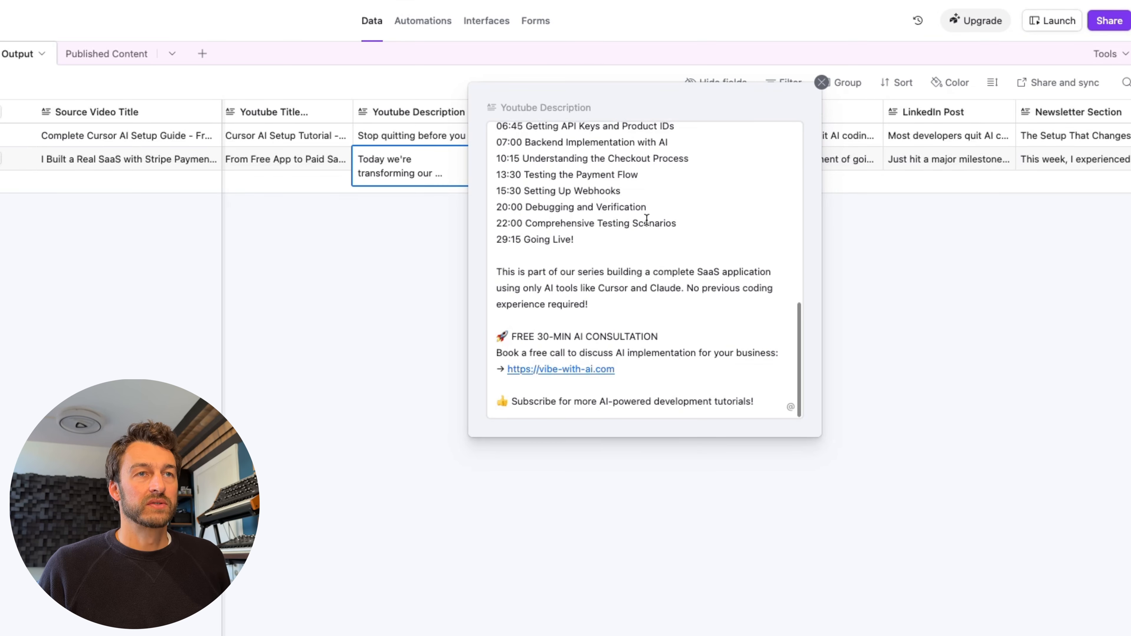
pyautogui.scroll(3, 647, 220)
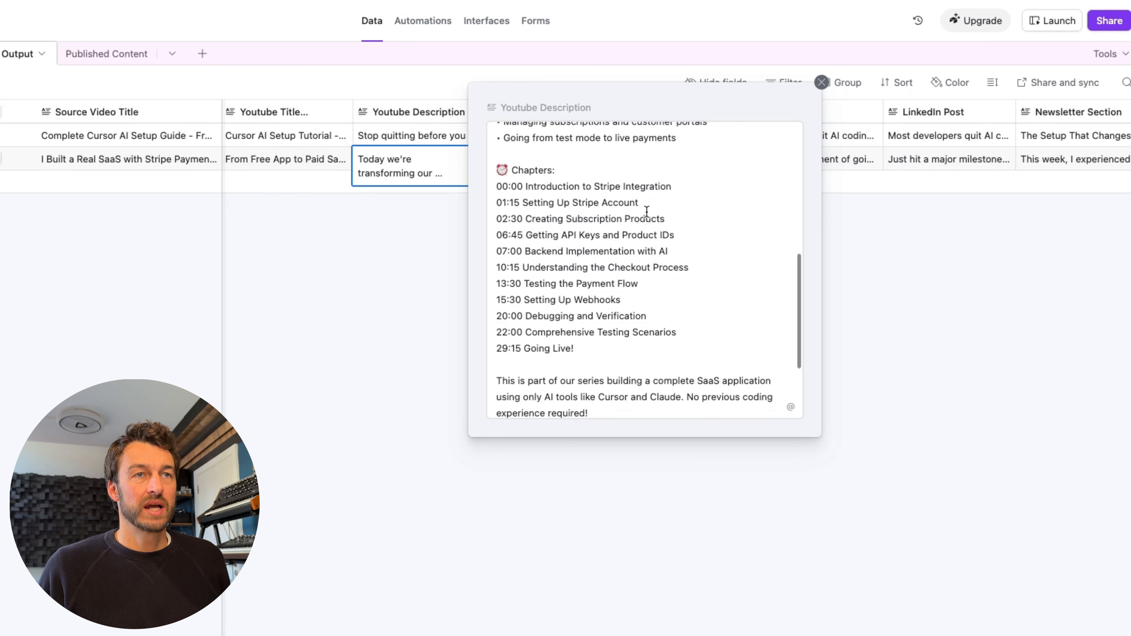
pyautogui.scroll(-3, 533, 326)
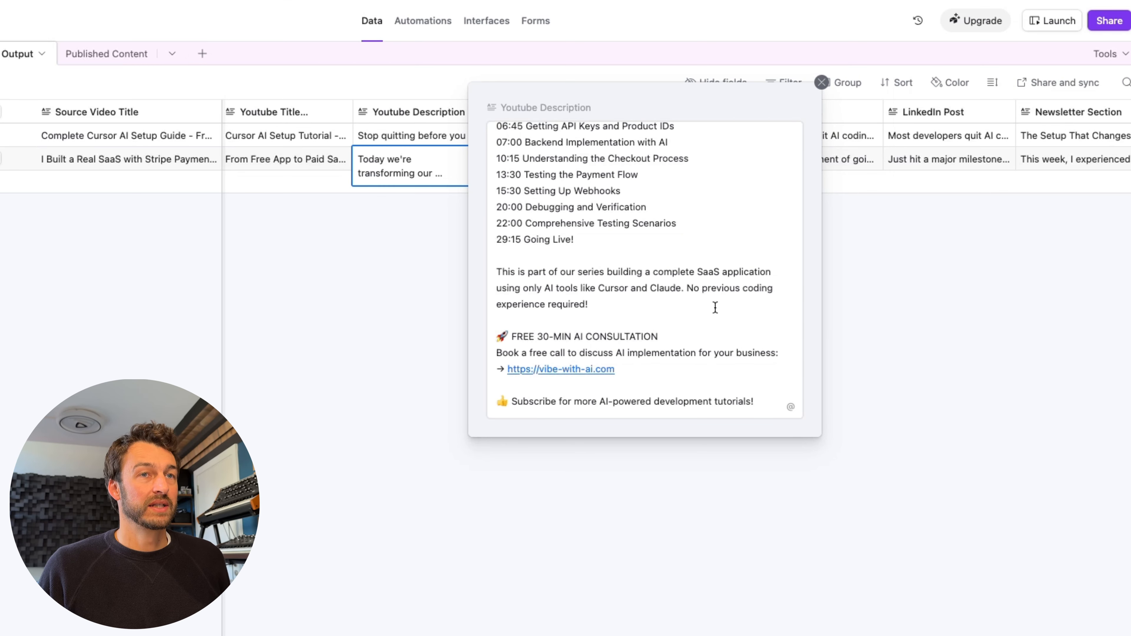
pyautogui.scroll(10, 715, 307)
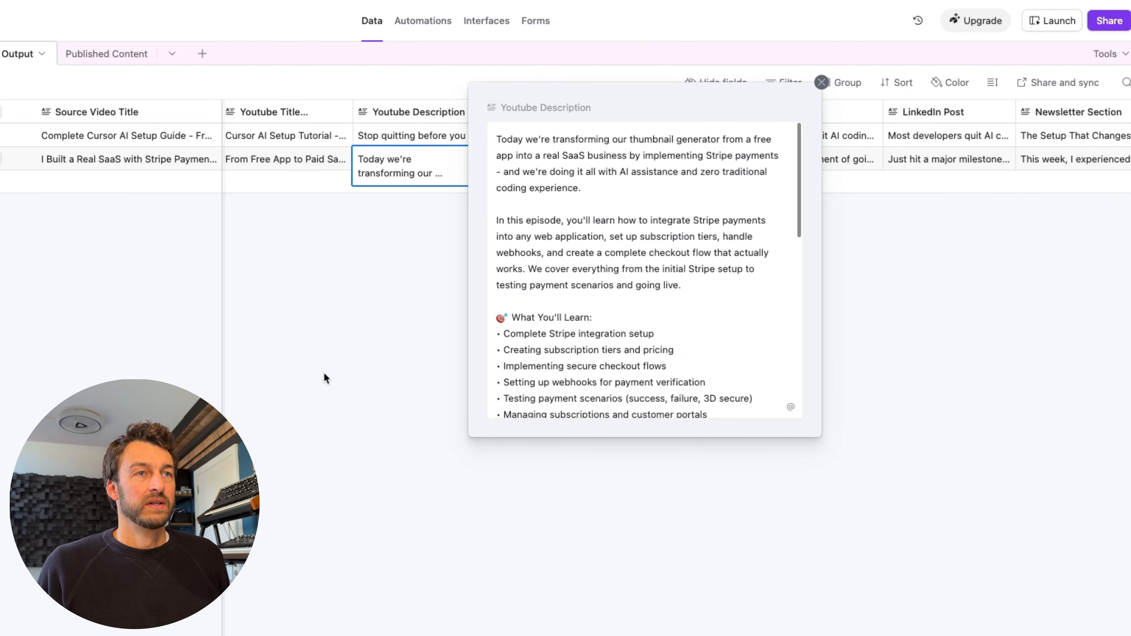
pyautogui.click(322, 355)
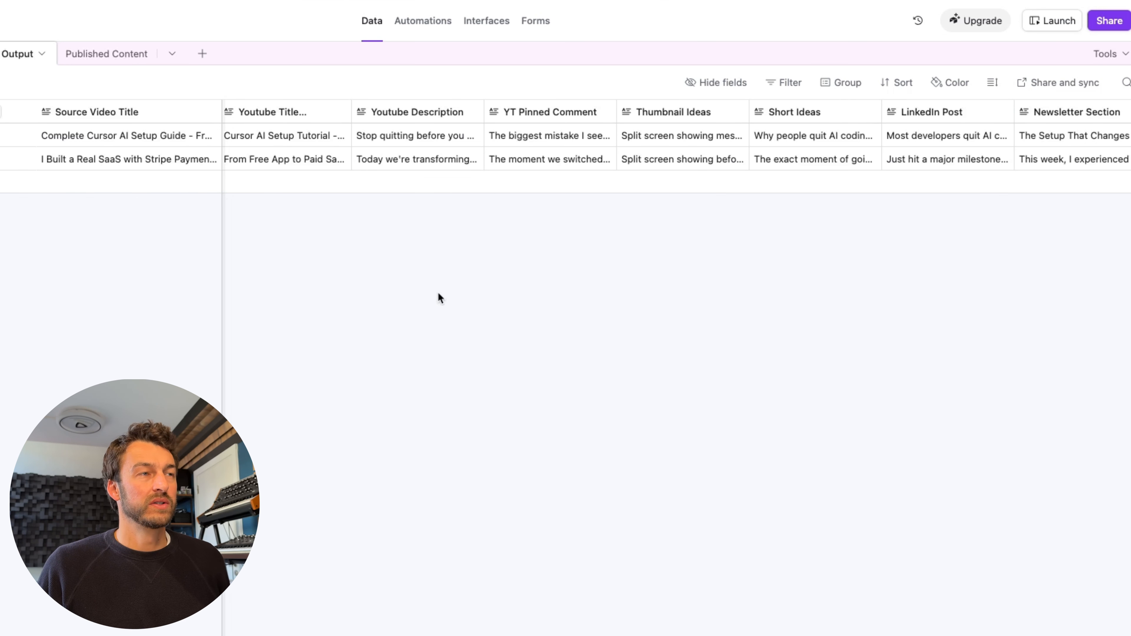
# - Expand and read row 2's Thumbnail Ideas, then close the view
pyautogui.hscroll(2, 436, 296)
pyautogui.hscroll(-2, 436, 300)
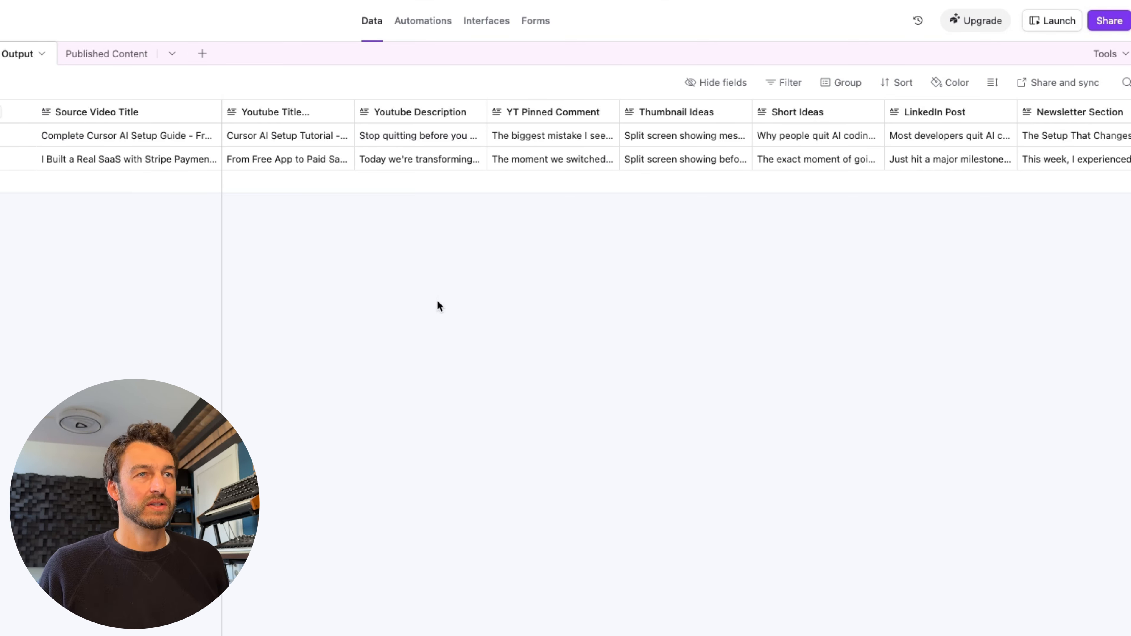
pyautogui.hscroll(3, 466, 270)
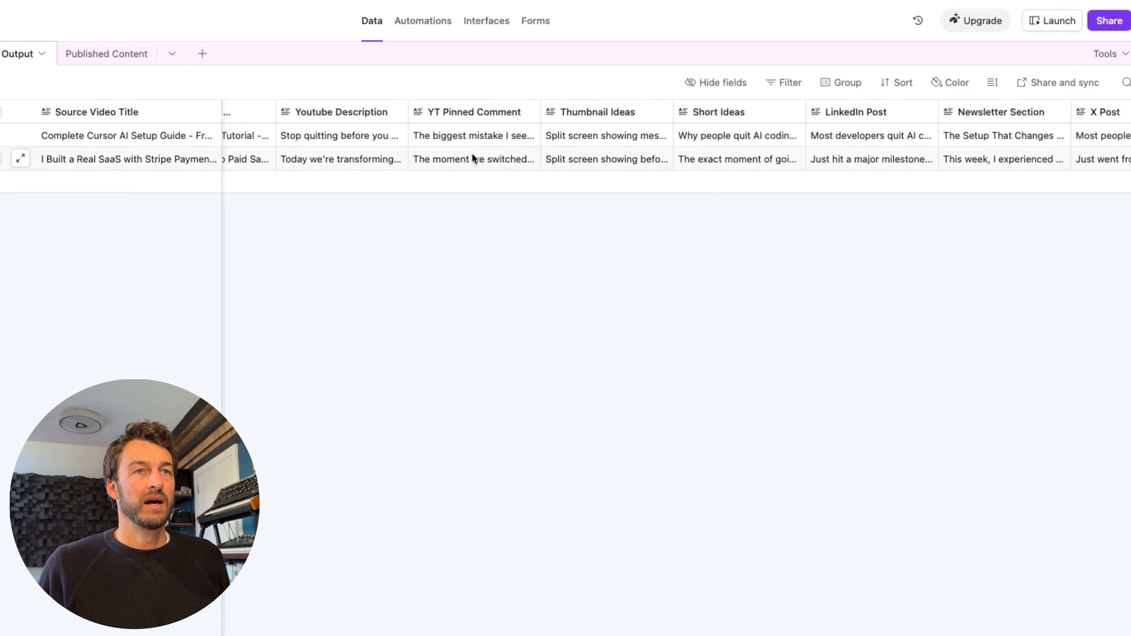
pyautogui.hscroll(3, 619, 147)
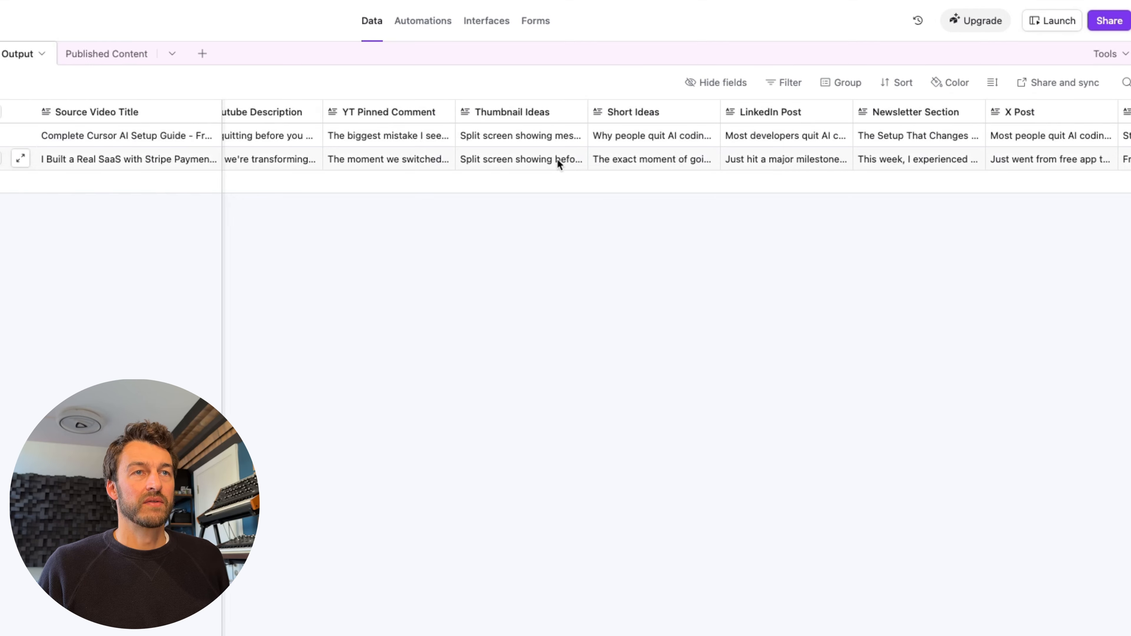
pyautogui.click(542, 159)
pyautogui.click(580, 158)
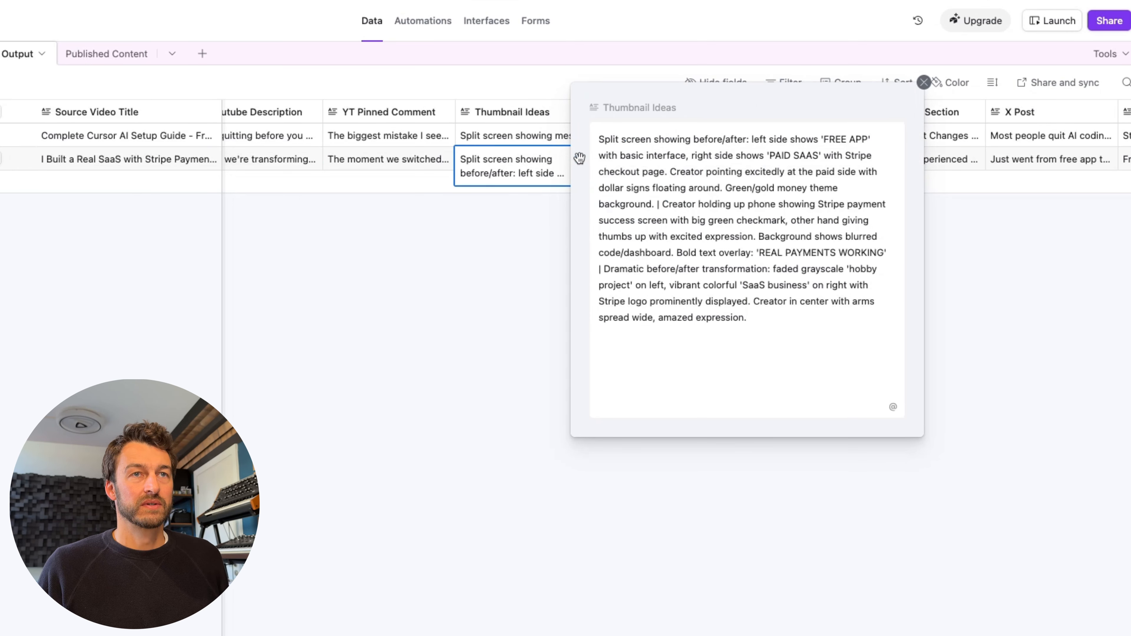
pyautogui.click(924, 83)
pyautogui.click(666, 266)
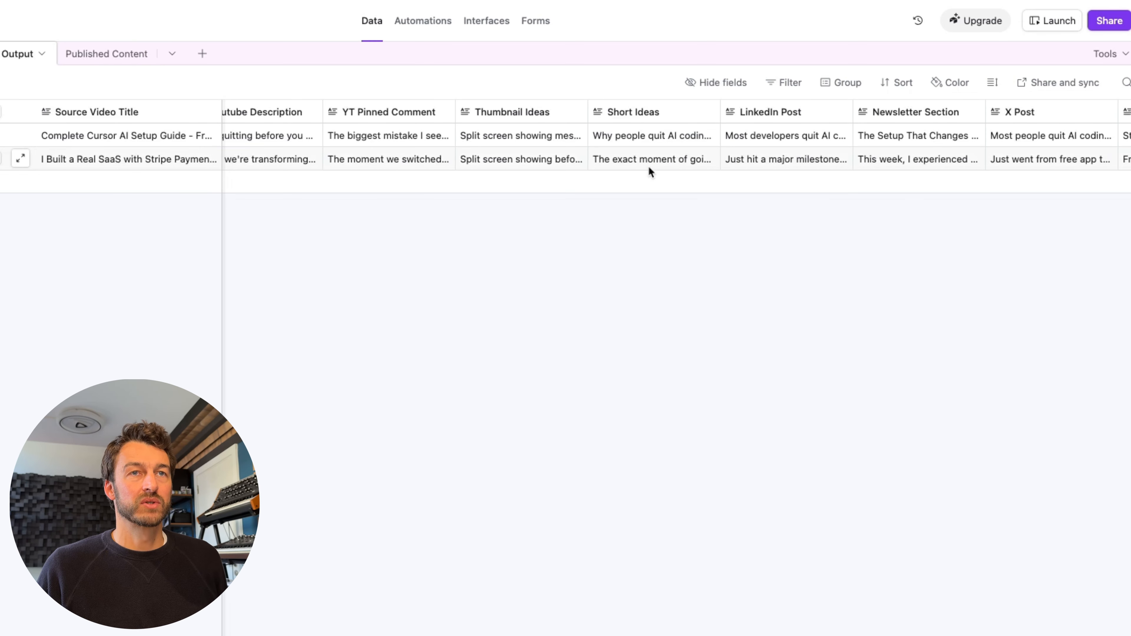
# - Expand and read the Stripe record's LinkedIn Post, then close it
pyautogui.hscroll(5, 762, 165)
pyautogui.click(585, 158)
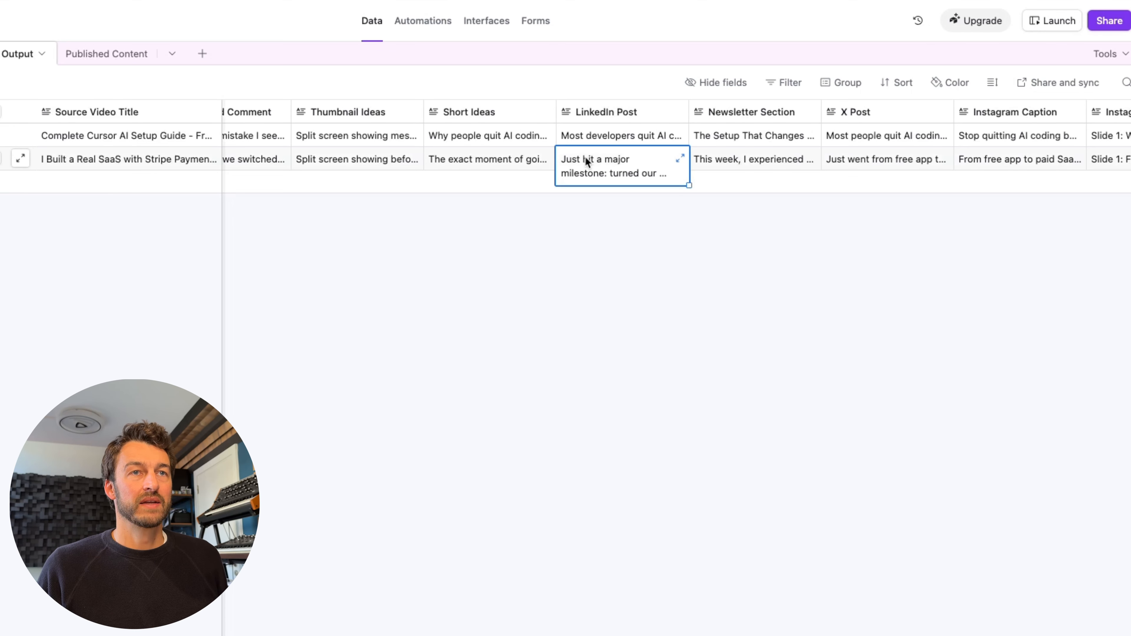
pyautogui.click(678, 158)
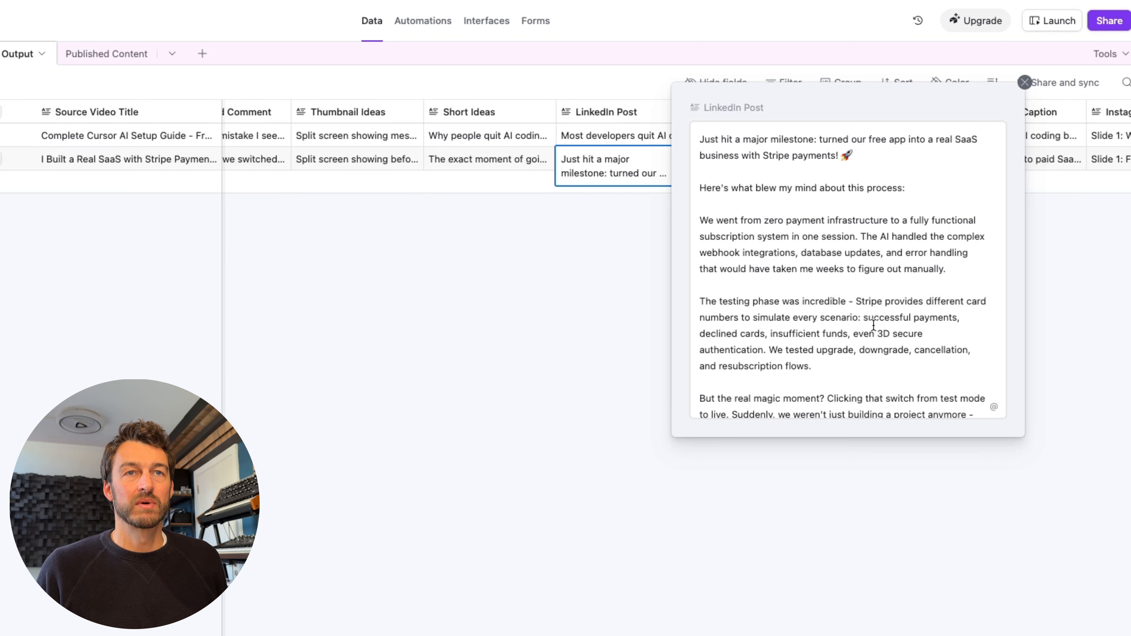
pyautogui.scroll(-5, 873, 325)
pyautogui.scroll(5, 871, 321)
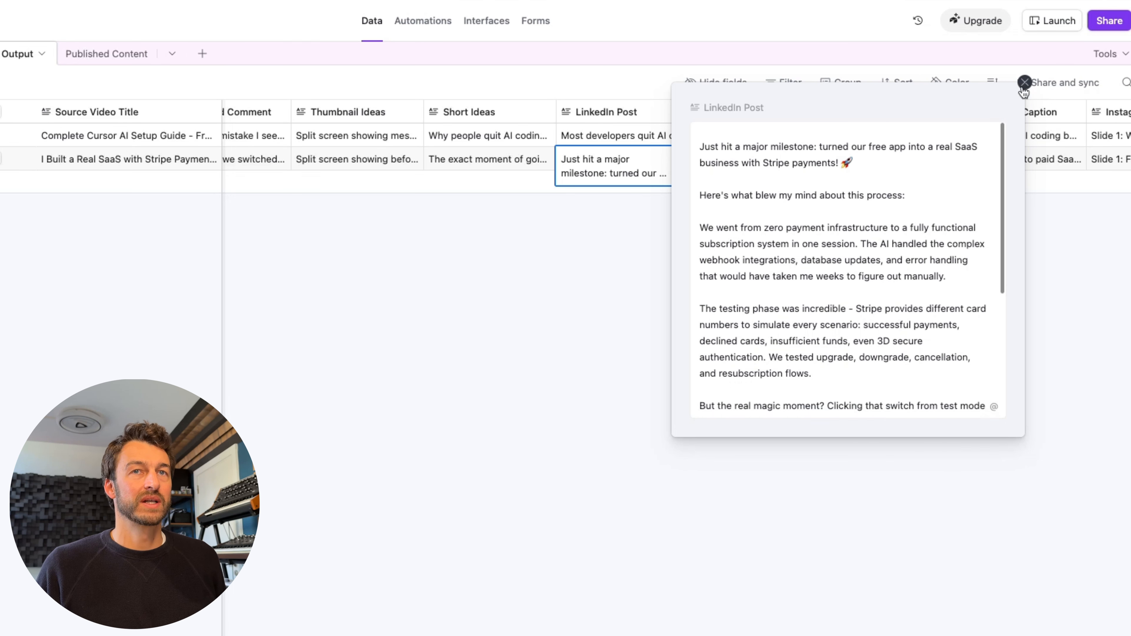
pyautogui.click(1025, 83)
pyautogui.click(837, 270)
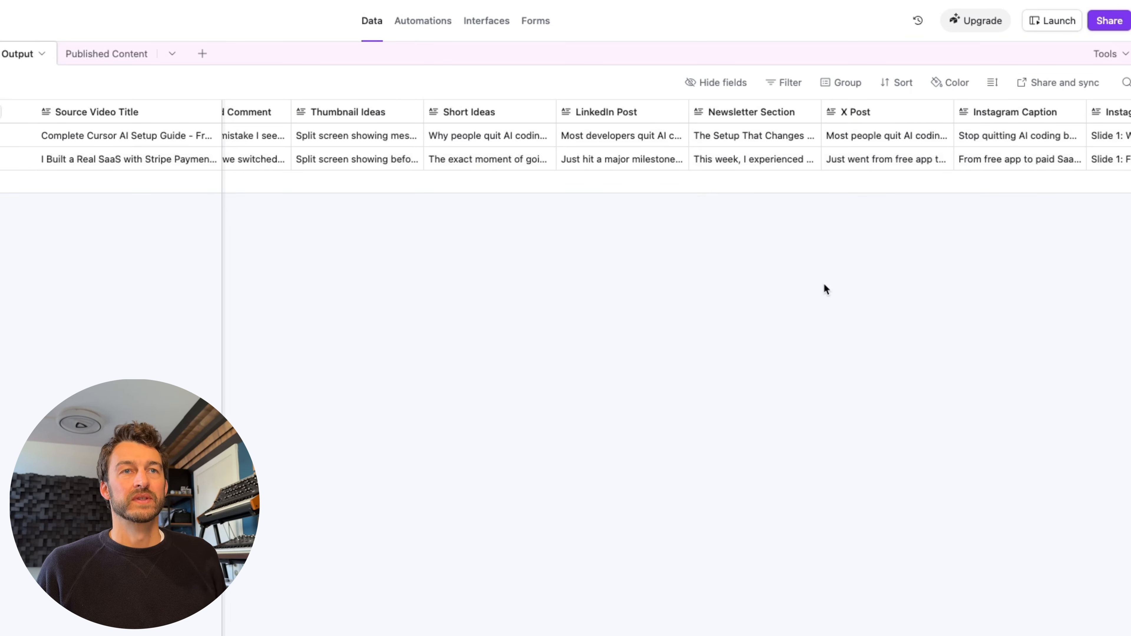
# - Review the Newsletter Section and X Post texts, leaving both unchanged
pyautogui.click(781, 155)
pyautogui.click(808, 156)
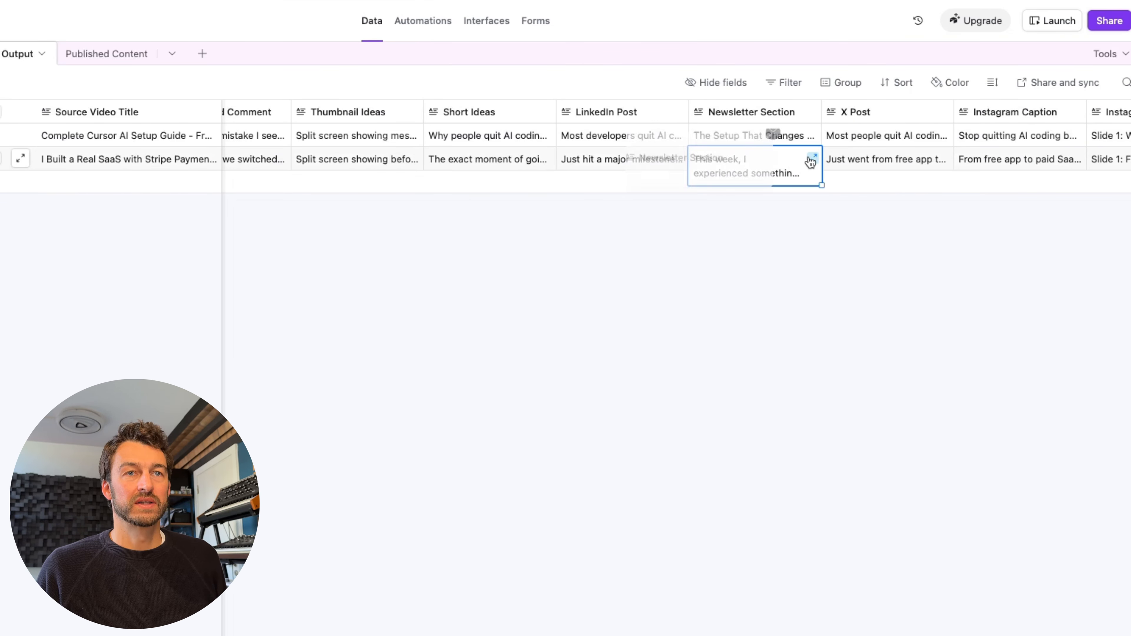
pyautogui.scroll(-5, 551, 248)
pyautogui.scroll(5, 551, 248)
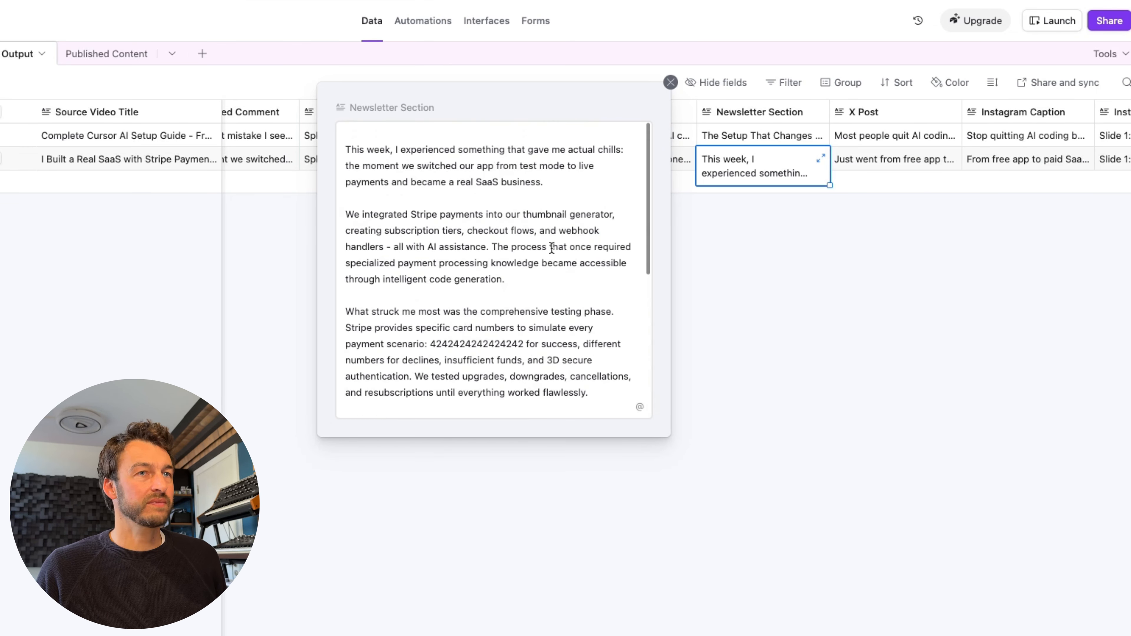
pyautogui.click(809, 294)
pyautogui.click(875, 158)
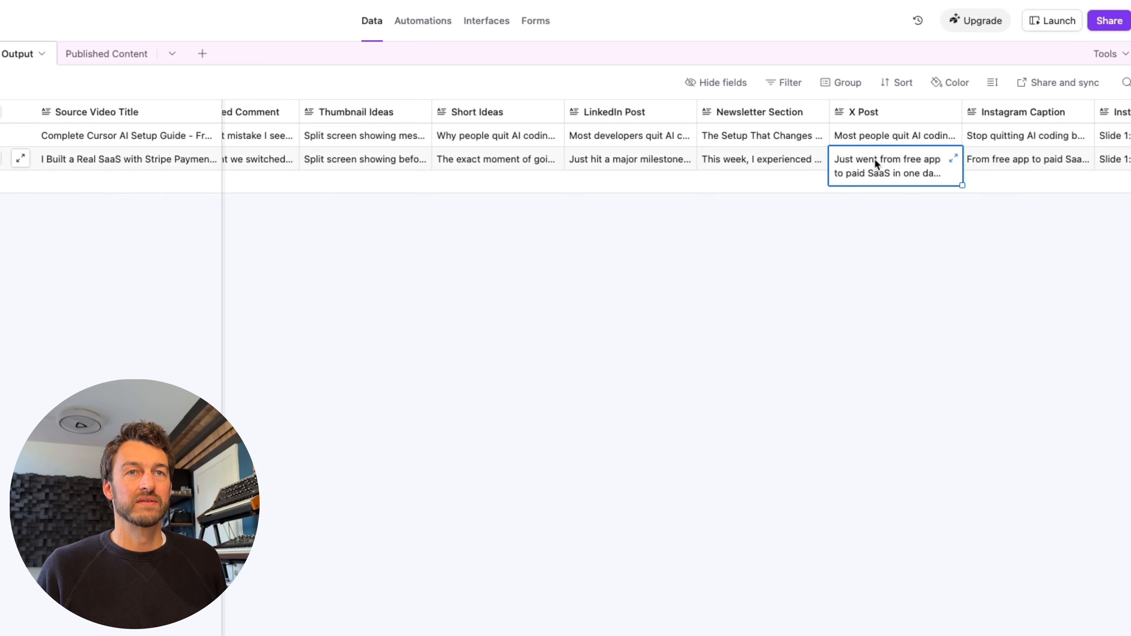
pyautogui.click(875, 158)
pyautogui.scroll(10, 879, 186)
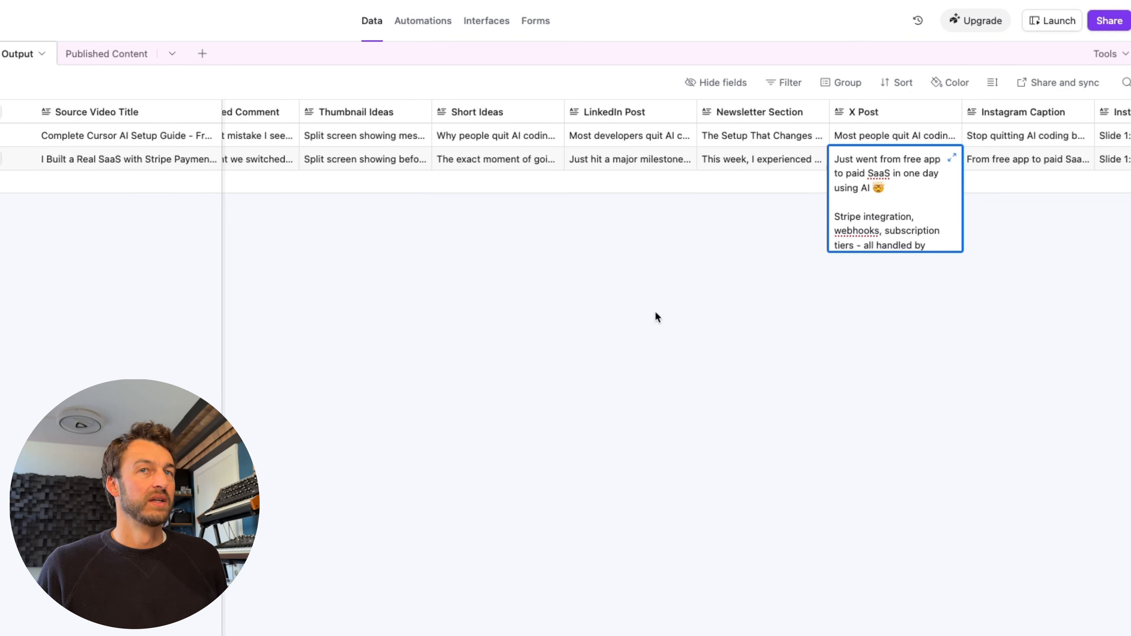
pyautogui.press('Escape')
pyautogui.hscroll(8, 770, 141)
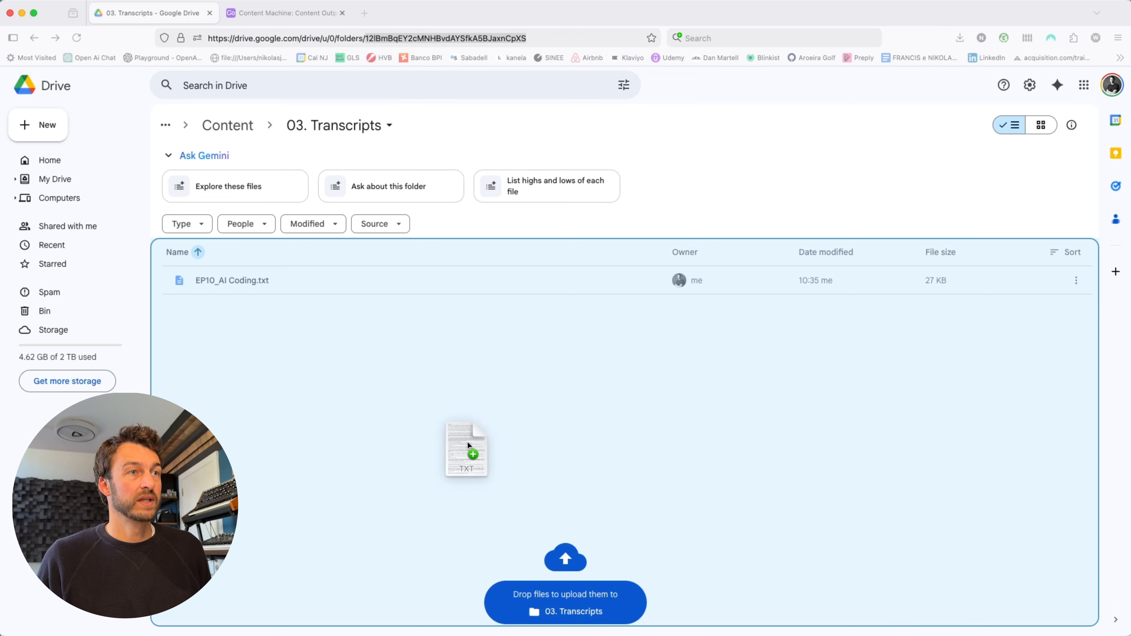
# - Upload EP02A_Voice & File Telegram to Airtable.txt to 03. Transcripts and execute the n8n workflow
pyautogui.moveTo(467, 441); pyautogui.dragTo(461, 433)
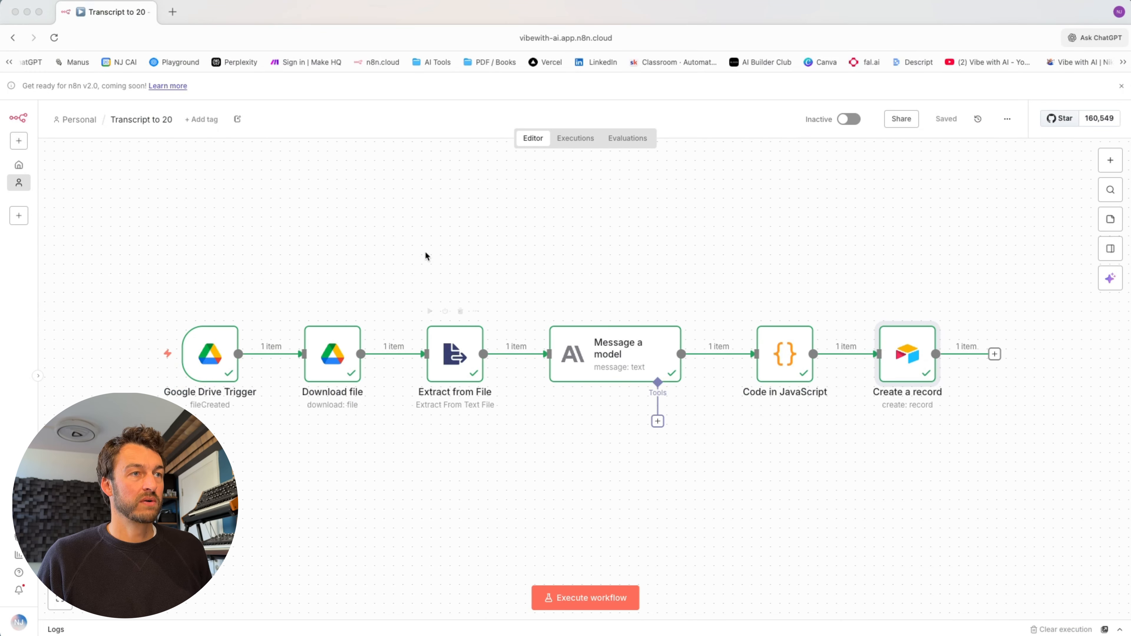
pyautogui.click(579, 603)
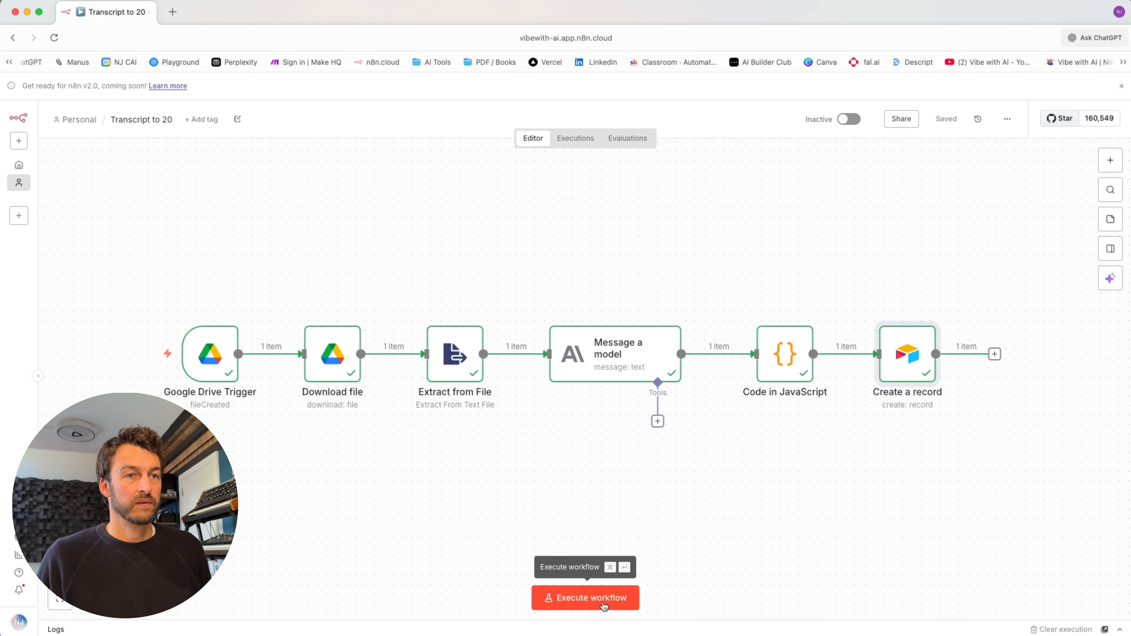
pyautogui.click(604, 605)
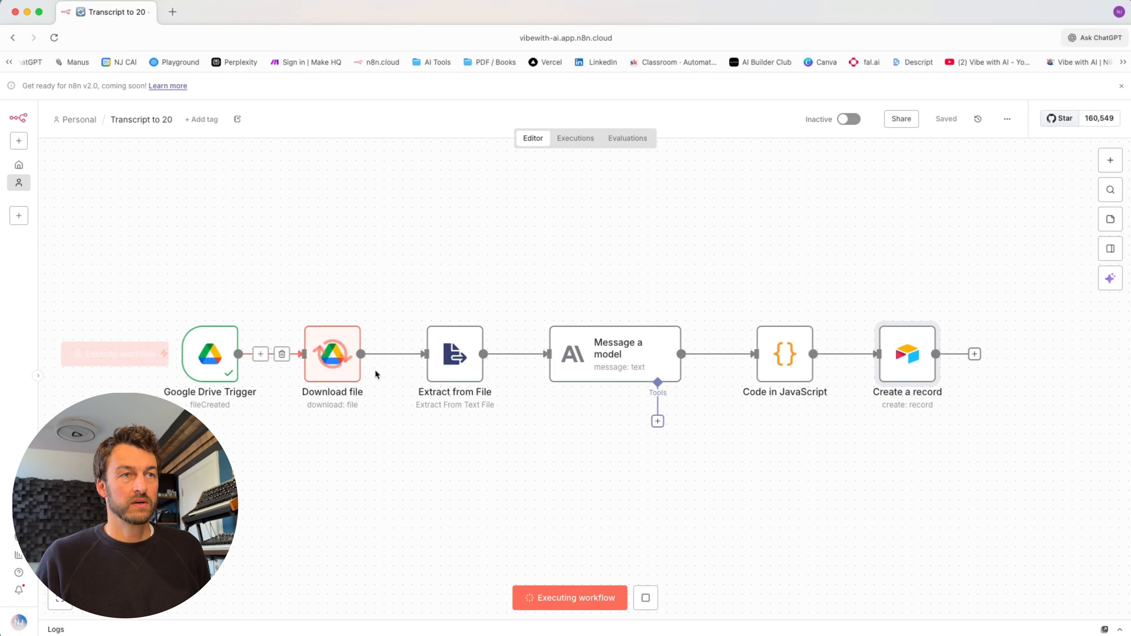